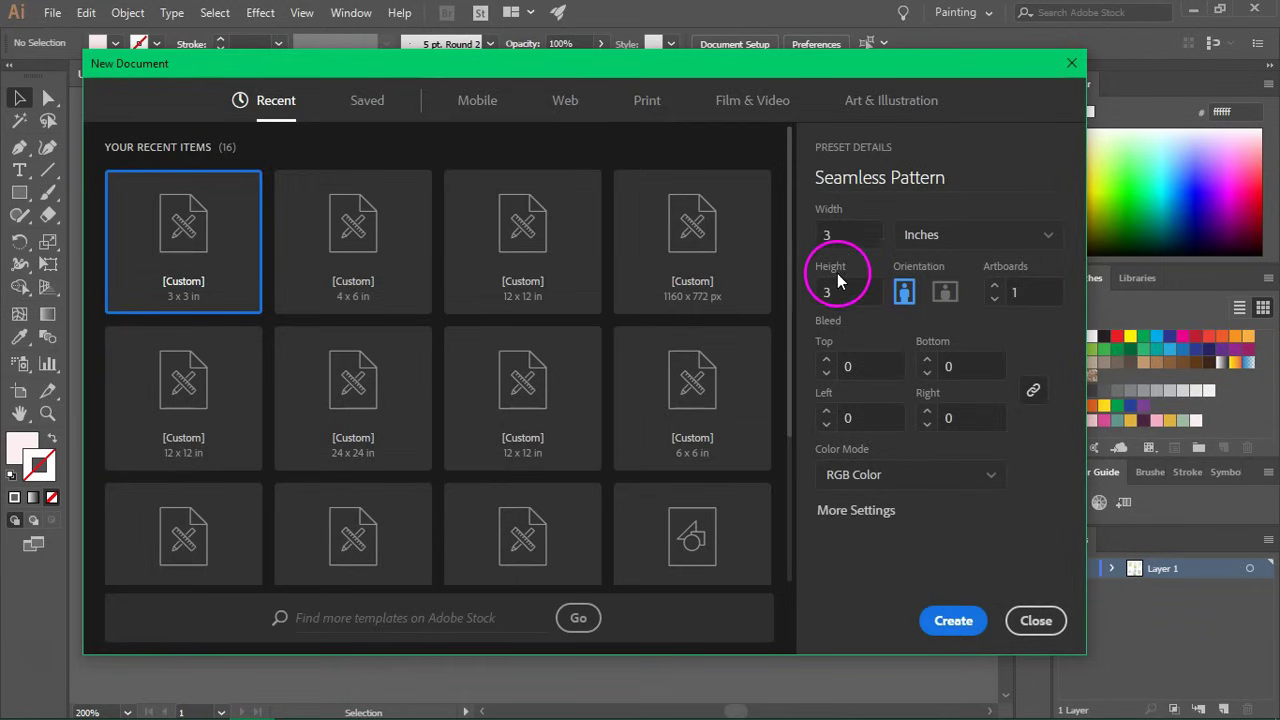
# Check that width and height are both 3 in, then create the Seamless Pattern document.
pyautogui.click(865, 238)
pyautogui.click(860, 292)
pyautogui.click(862, 290)
pyautogui.click(859, 238)
pyautogui.click(850, 290)
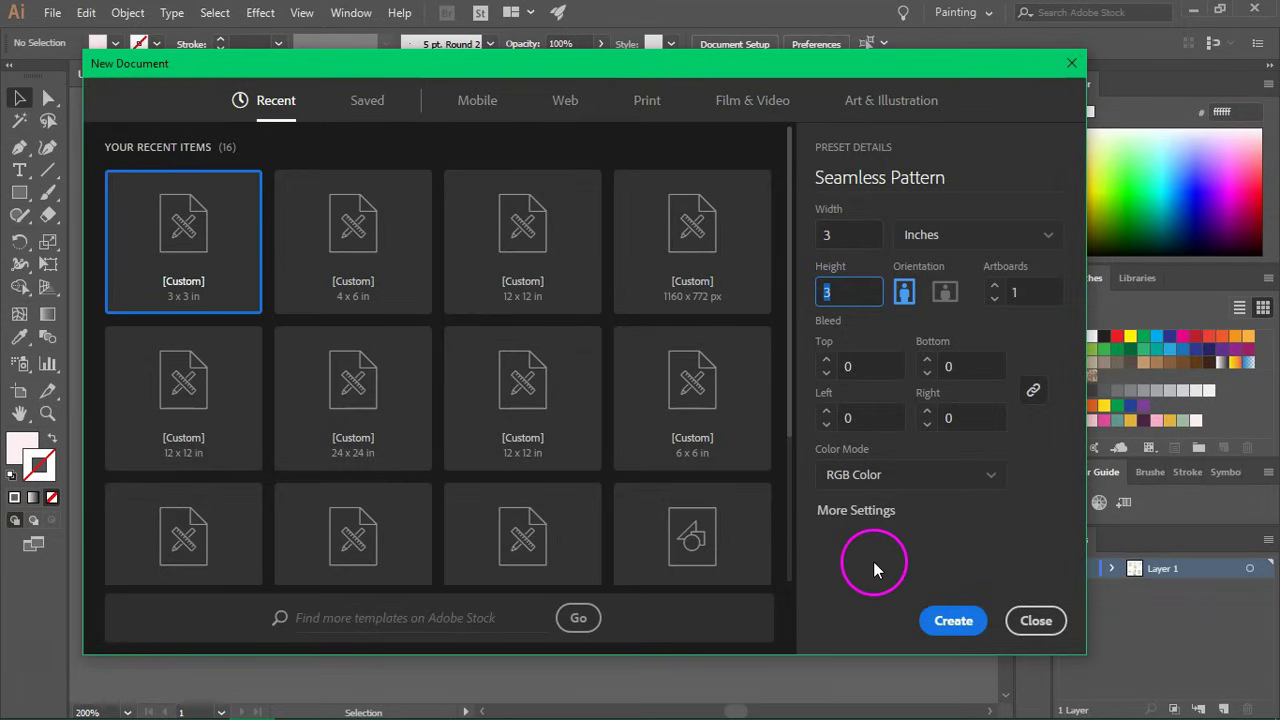
pyautogui.click(950, 621)
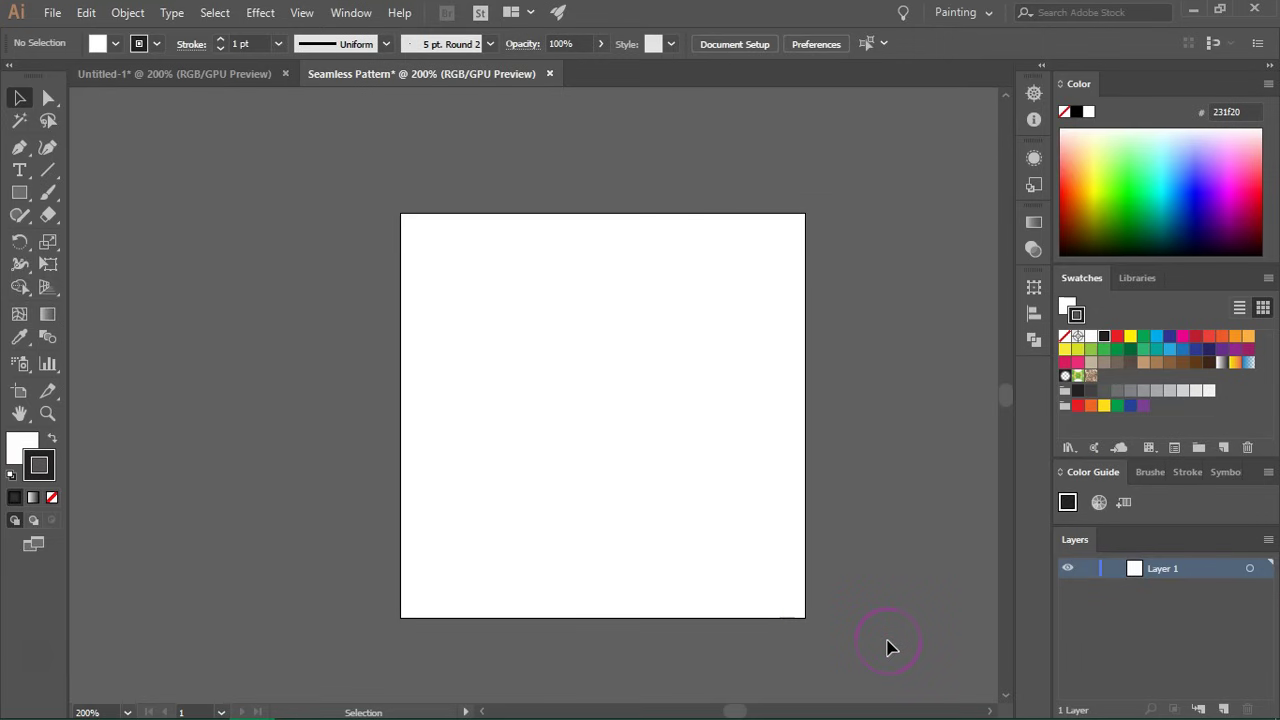
# Paste the cacti copied from Untitled-1 into Seamless Pattern and move them onto the artboard.
pyautogui.click(168, 74)
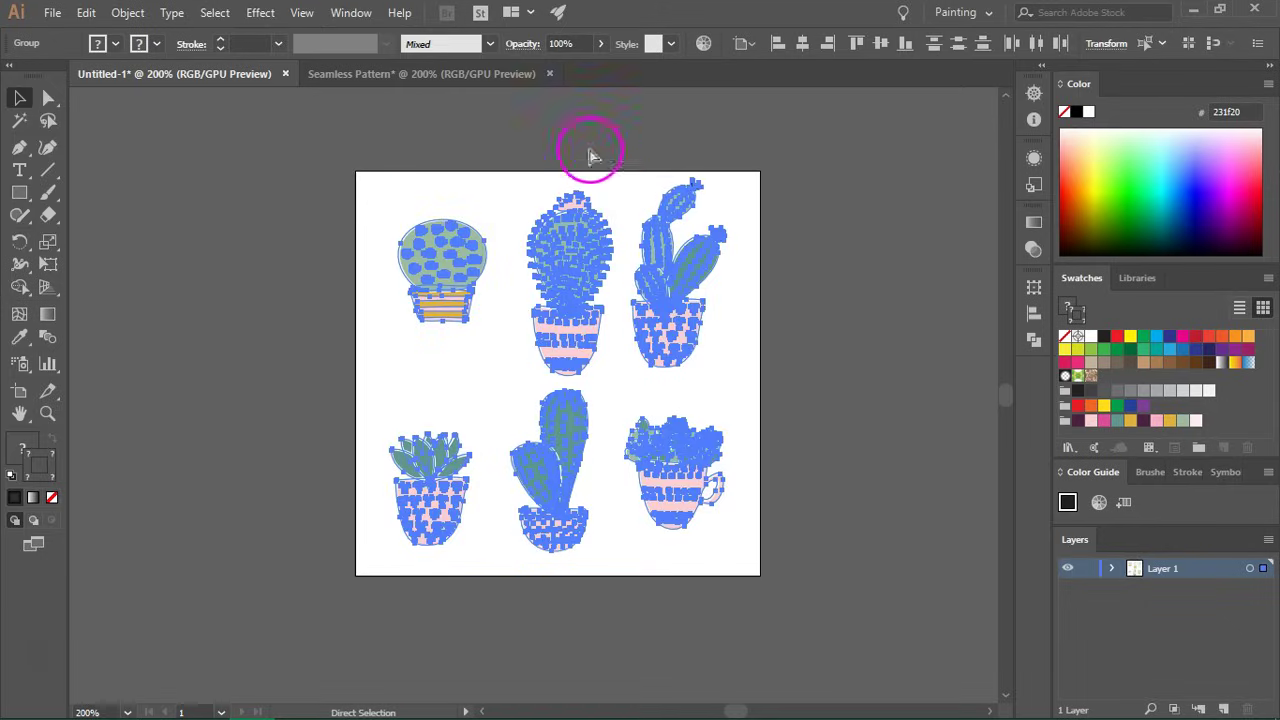
pyautogui.click(378, 73)
pyautogui.hotkey('ctrl', 'v')
pyautogui.moveTo(567, 357); pyautogui.dragTo(695, 390)
# Select all six cacti and scale them down to fit inside the artboard.
pyautogui.click(820, 390)
pyautogui.click(464, 207)
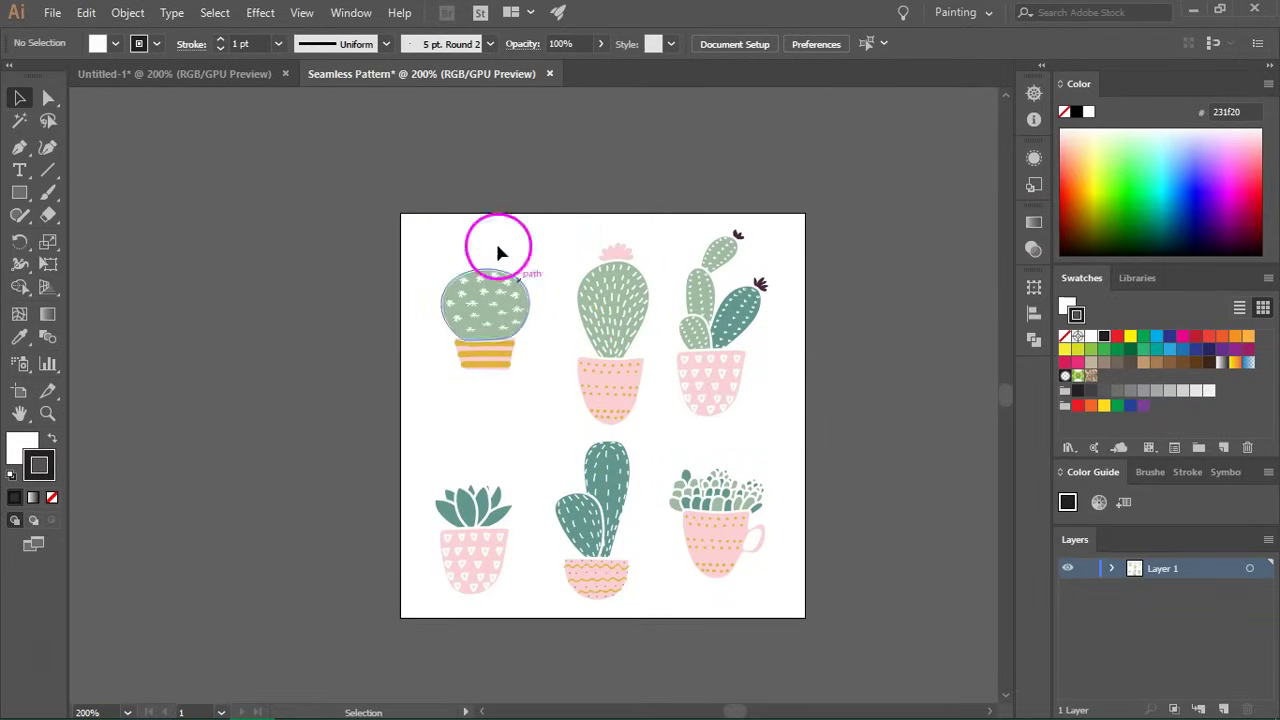
pyautogui.moveTo(455, 213); pyautogui.dragTo(800, 580)
pyautogui.moveTo(766, 229); pyautogui.dragTo(745, 284)
pyautogui.click(767, 283)
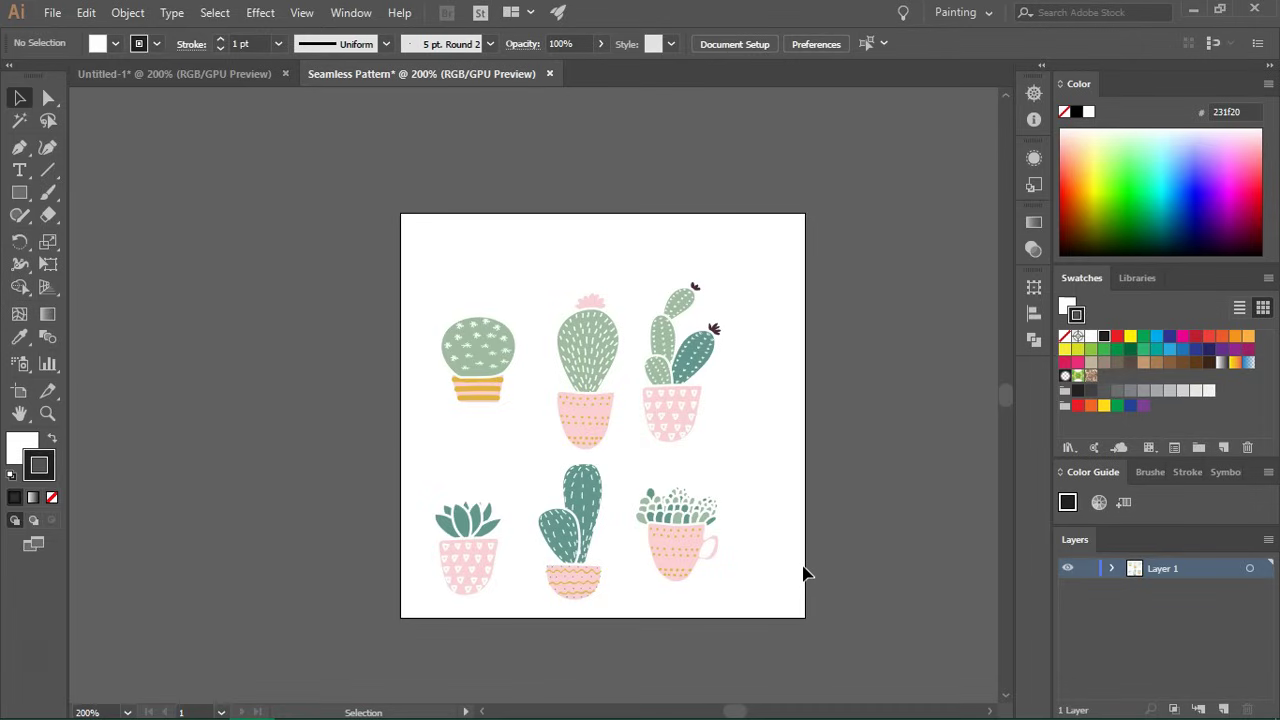
# Make a vertically reflected copy of the six cacti and place it on the pasteboard at left.
pyautogui.moveTo(380, 214); pyautogui.dragTo(758, 650)
pyautogui.rightClick(670, 425)
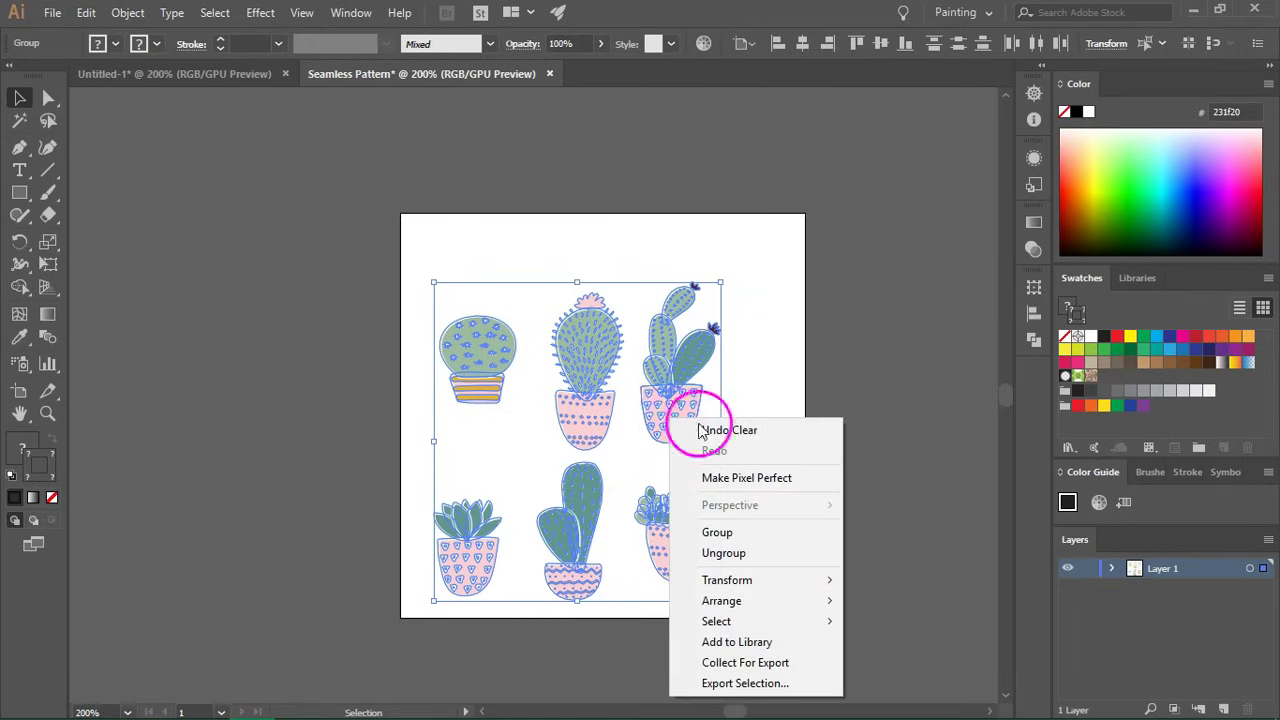
pyautogui.moveTo(785, 583)
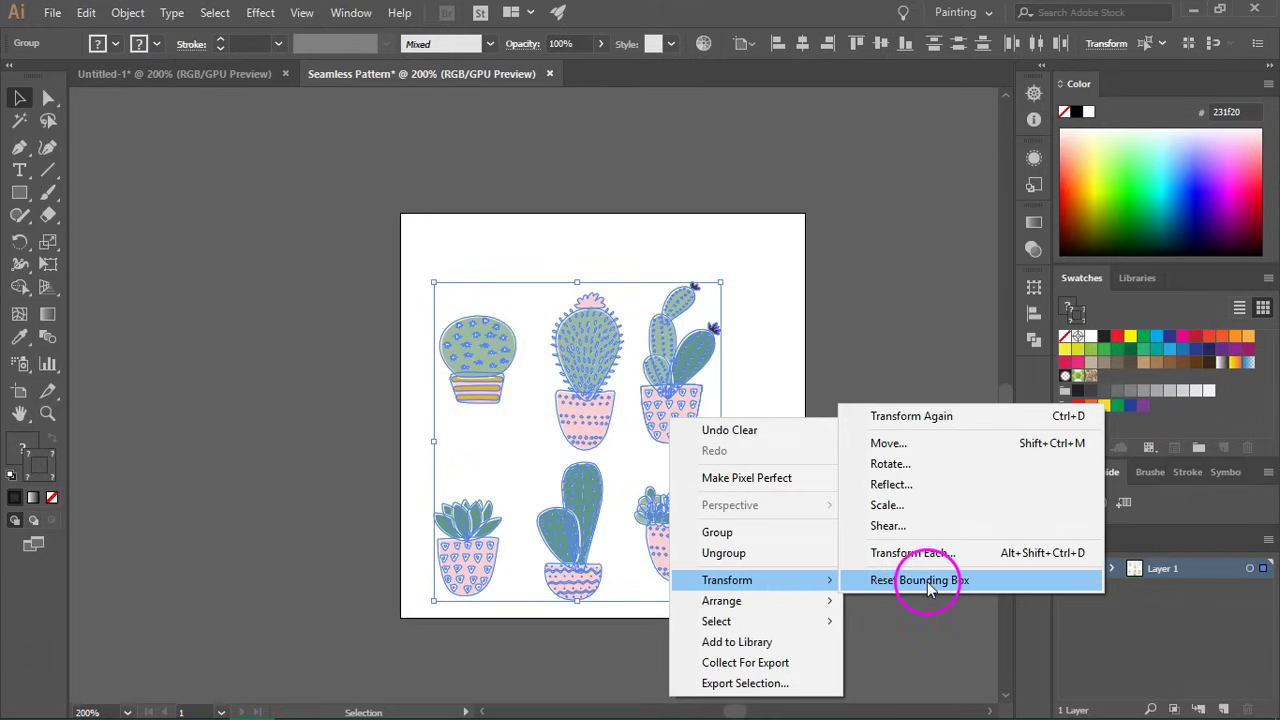
pyautogui.click(928, 487)
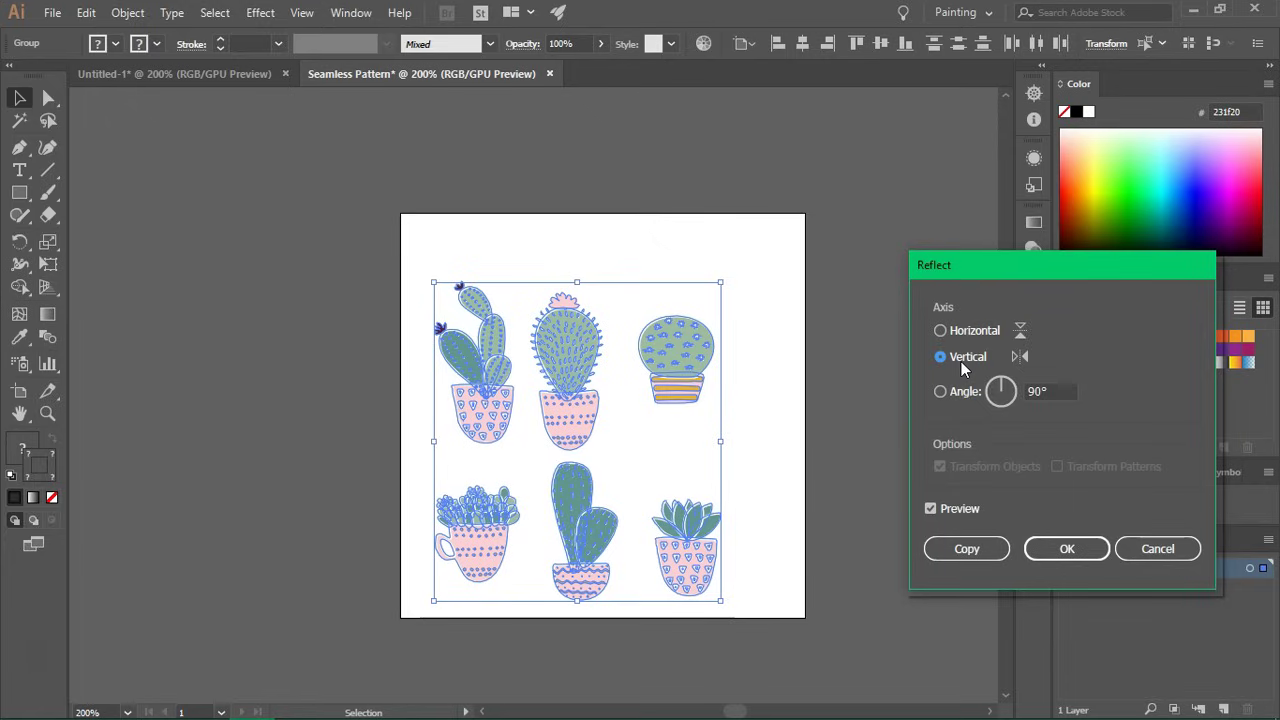
pyautogui.click(965, 550)
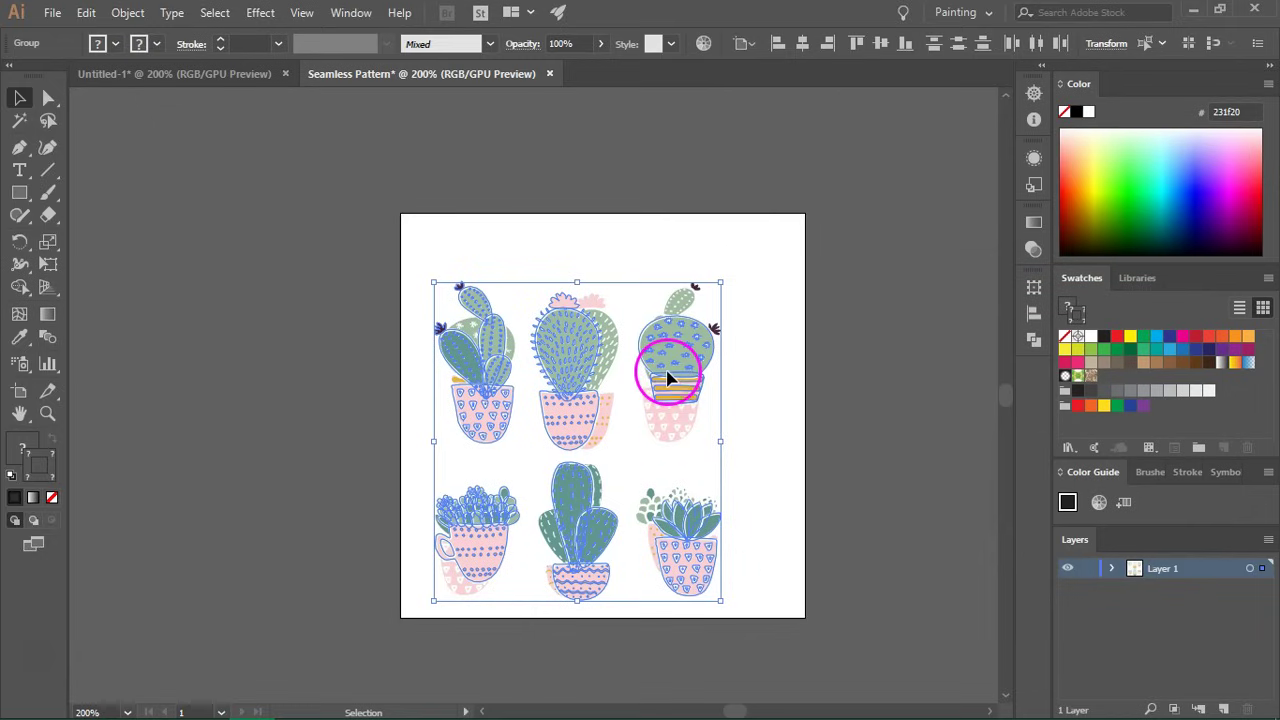
pyautogui.moveTo(624, 375); pyautogui.dragTo(323, 309)
pyautogui.click(495, 178)
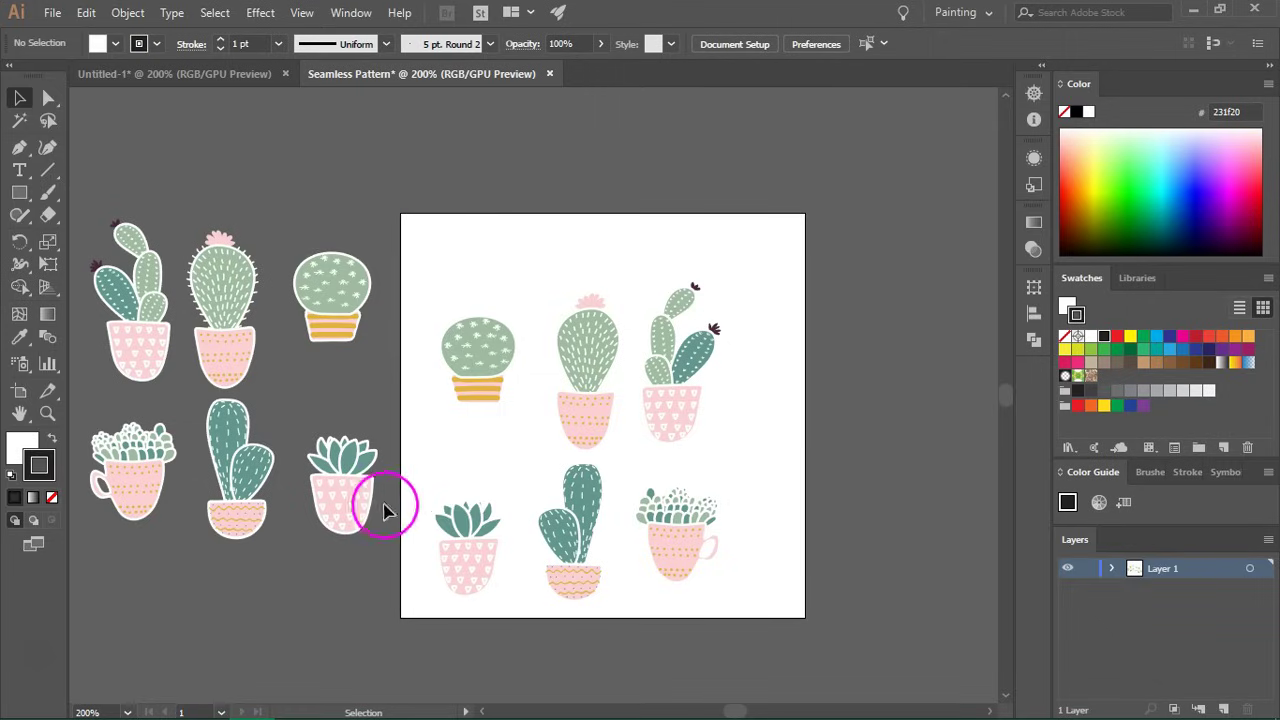
# Move the round, tall and two-armed cacti up so they straddle the artboard's top edge.
pyautogui.moveTo(500, 362); pyautogui.dragTo(486, 215)
pyautogui.moveTo(591, 352); pyautogui.dragTo(582, 250)
pyautogui.moveTo(677, 359); pyautogui.dragTo(697, 236)
pyautogui.click(651, 346)
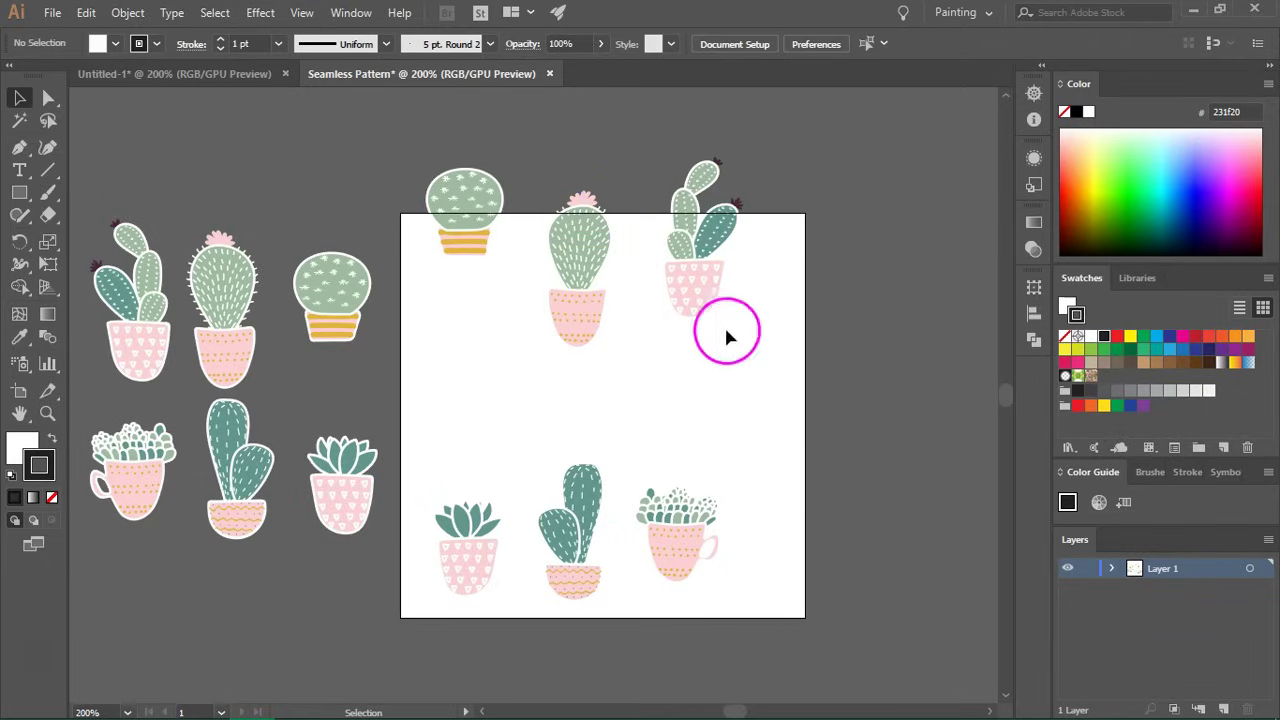
# Place the mirrored teacup succulent and tall teal cactus across the artboard's left edge.
pyautogui.moveTo(137, 482); pyautogui.dragTo(434, 340)
pyautogui.click(386, 509)
pyautogui.moveTo(245, 505)
pyautogui.mouseDown()
pyautogui.moveTo(314, 500)
pyautogui.moveTo(414, 520)
pyautogui.moveTo(247, 488)
pyautogui.mouseUp()
# Move the small succulent, tall teal cactus, teacup succulent and pink succulent pot into the middle and lower right.
pyautogui.click(500, 429)
pyautogui.moveTo(467, 545); pyautogui.dragTo(510, 385)
pyautogui.moveTo(586, 523); pyautogui.dragTo(633, 397)
pyautogui.moveTo(686, 552); pyautogui.dragTo(750, 418)
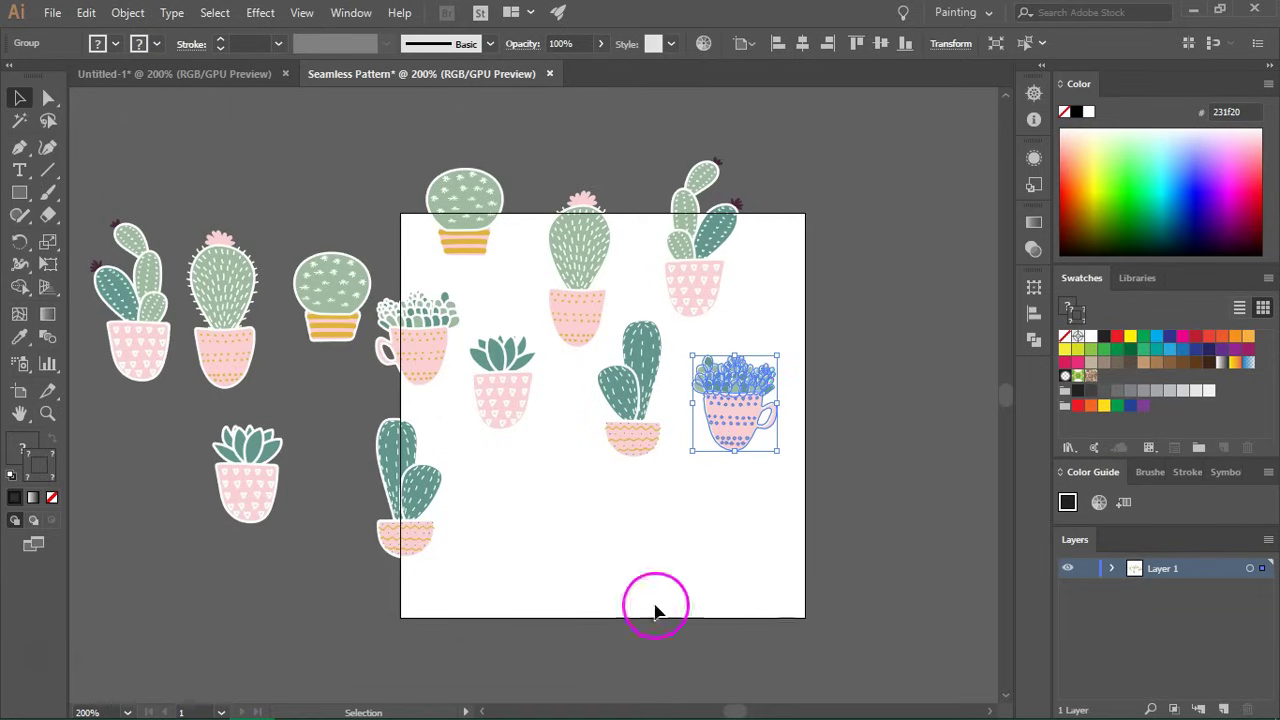
pyautogui.click(113, 459)
pyautogui.moveTo(226, 477); pyautogui.dragTo(680, 538)
pyautogui.moveTo(725, 372); pyautogui.dragTo(739, 362)
# Bring the round striped and pink-flower cacti onto the lower artboard and nudge pieces into place.
pyautogui.moveTo(324, 326); pyautogui.dragTo(556, 516)
pyautogui.moveTo(245, 326); pyautogui.dragTo(507, 554)
pyautogui.moveTo(577, 520); pyautogui.dragTo(606, 550)
pyautogui.moveTo(691, 551); pyautogui.dragTo(715, 561)
pyautogui.moveTo(645, 420); pyautogui.dragTo(661, 428)
pyautogui.moveTo(505, 390); pyautogui.dragTo(518, 394)
pyautogui.click(551, 429)
pyautogui.moveTo(516, 507); pyautogui.dragTo(524, 507)
pyautogui.moveTo(165, 334); pyautogui.dragTo(195, 340)
pyautogui.click(263, 380)
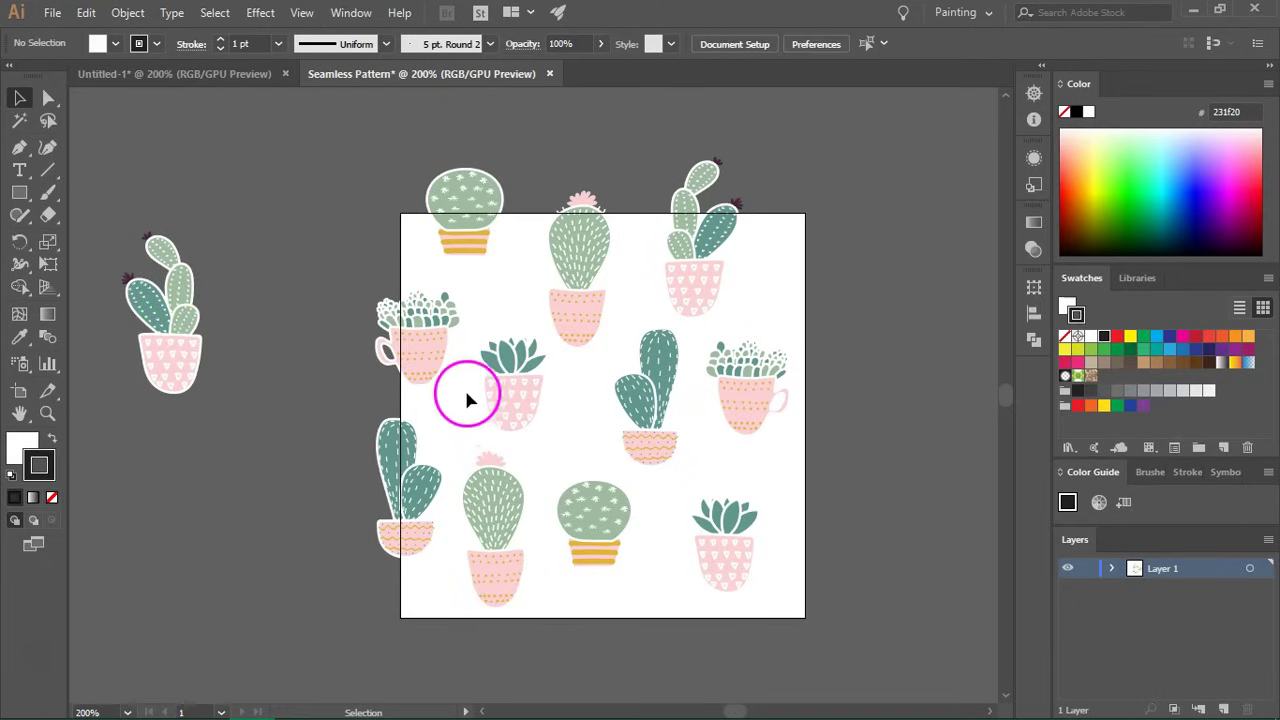
# Shrink the pink-pot succulent, pink-flower cactus, tall teal cactus and top-right cactus.
pyautogui.click(538, 402)
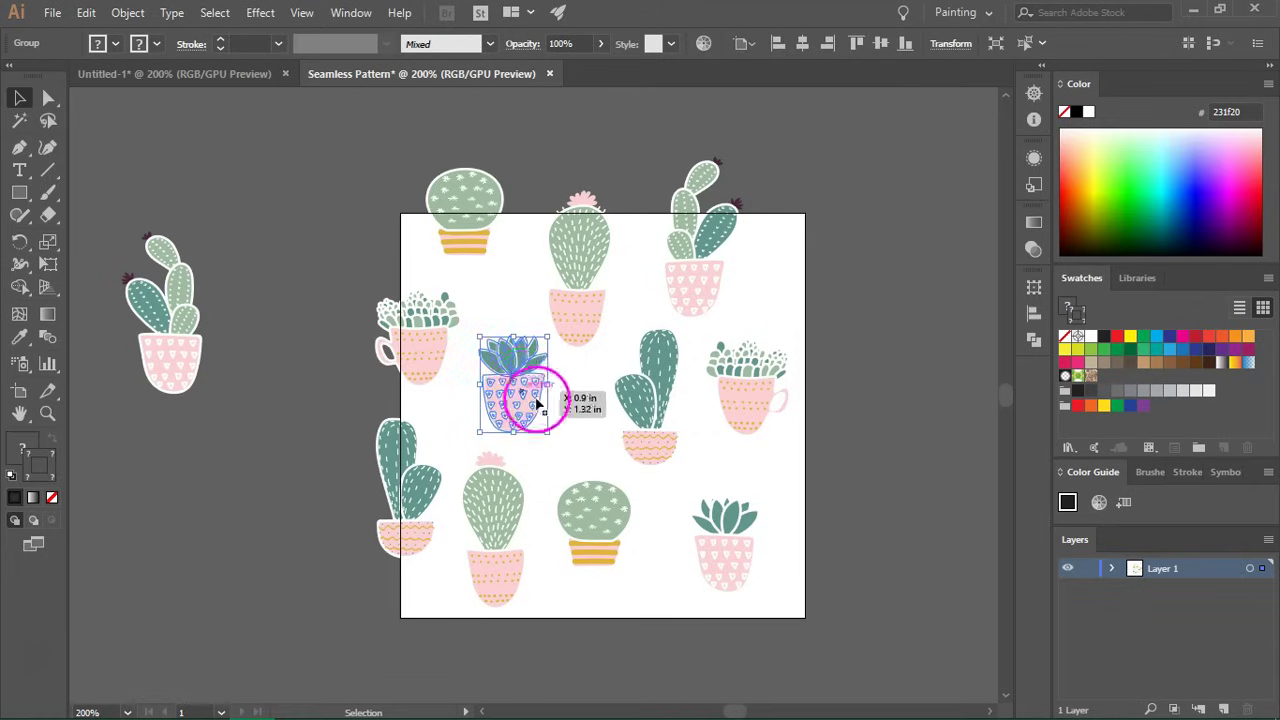
pyautogui.moveTo(548, 338); pyautogui.dragTo(516, 372)
pyautogui.click(522, 472)
pyautogui.moveTo(535, 462); pyautogui.dragTo(516, 484)
pyautogui.moveTo(496, 546); pyautogui.dragTo(514, 523)
pyautogui.moveTo(598, 515); pyautogui.dragTo(605, 525)
pyautogui.click(634, 389)
pyautogui.moveTo(684, 336); pyautogui.dragTo(686, 336)
pyautogui.moveTo(509, 337); pyautogui.dragTo(503, 342)
pyautogui.click(697, 286)
pyautogui.moveTo(742, 158); pyautogui.dragTo(735, 178)
pyautogui.click(729, 257)
pyautogui.click(700, 243)
pyautogui.click(595, 278)
pyautogui.moveTo(656, 400); pyautogui.dragTo(651, 401)
# Move the leftover tall cactus to the bottom centre, shrink it, and fine-tune the lower cacti.
pyautogui.moveTo(528, 522); pyautogui.dragTo(590, 538)
pyautogui.click(590, 538)
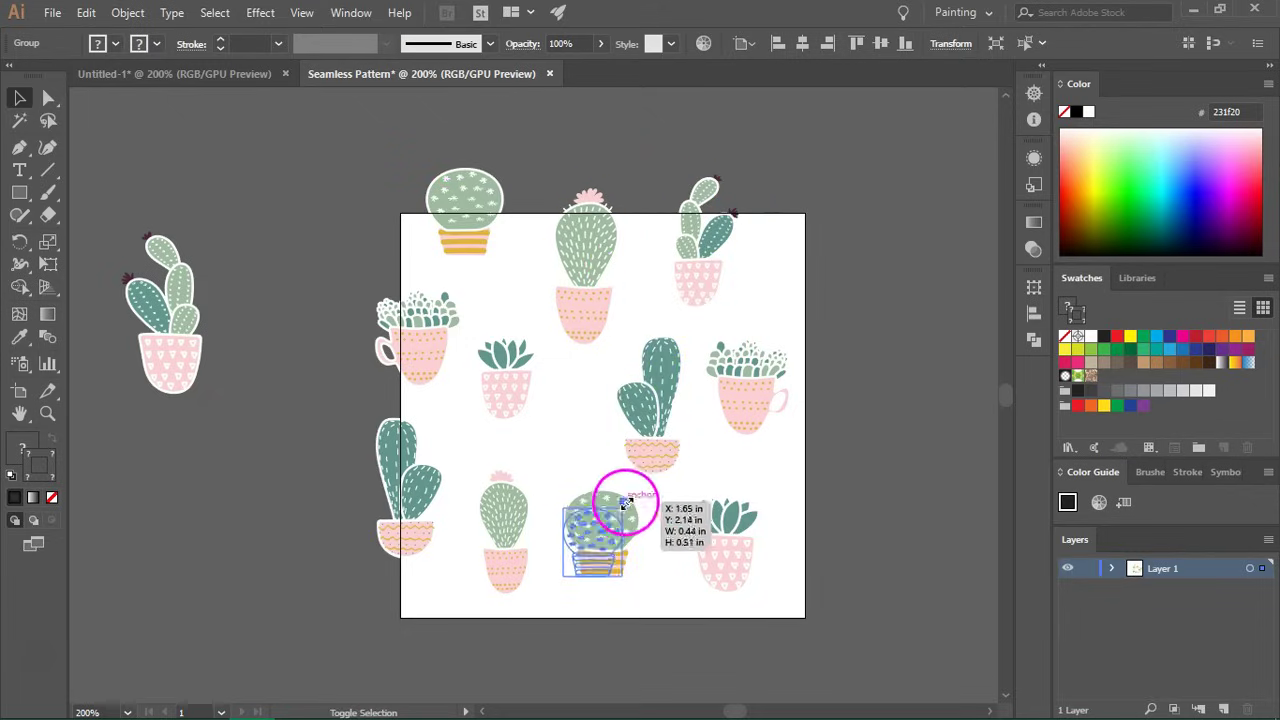
pyautogui.moveTo(624, 513); pyautogui.dragTo(600, 428)
pyautogui.moveTo(744, 538); pyautogui.dragTo(763, 521)
pyautogui.moveTo(184, 315); pyautogui.dragTo(653, 535)
pyautogui.moveTo(671, 456); pyautogui.dragTo(642, 515)
pyautogui.click(680, 522)
pyautogui.moveTo(620, 563); pyautogui.dragTo(636, 533)
pyautogui.click(689, 515)
pyautogui.moveTo(520, 537)
pyautogui.mouseDown()
pyautogui.moveTo(563, 420)
pyautogui.moveTo(500, 523)
pyautogui.mouseUp()
pyautogui.click(540, 485)
pyautogui.click(615, 530)
pyautogui.moveTo(660, 400); pyautogui.dragTo(703, 381)
pyautogui.moveTo(750, 548); pyautogui.dragTo(729, 550)
pyautogui.click(838, 448)
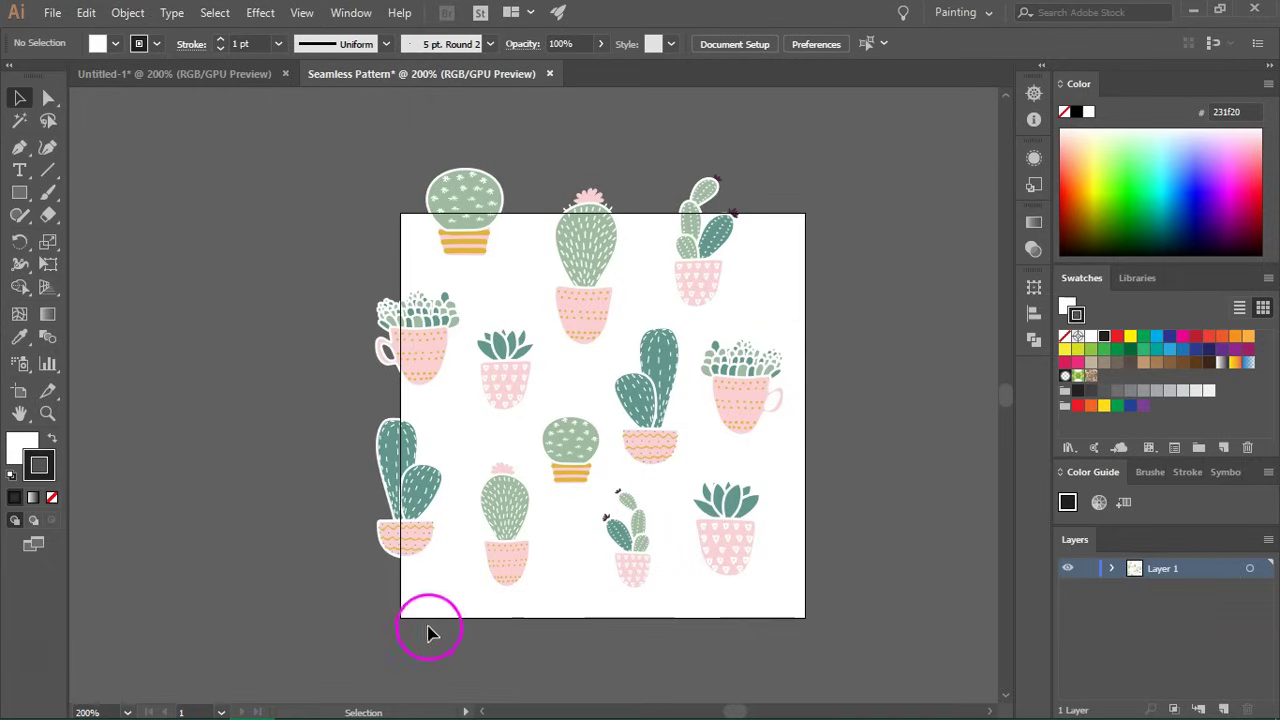
# Copy the left-edge teacup succulent and tall teal cactus with Move, Horizontal 3 in and Vertical 0.
pyautogui.scroll(-1, 850, 568)
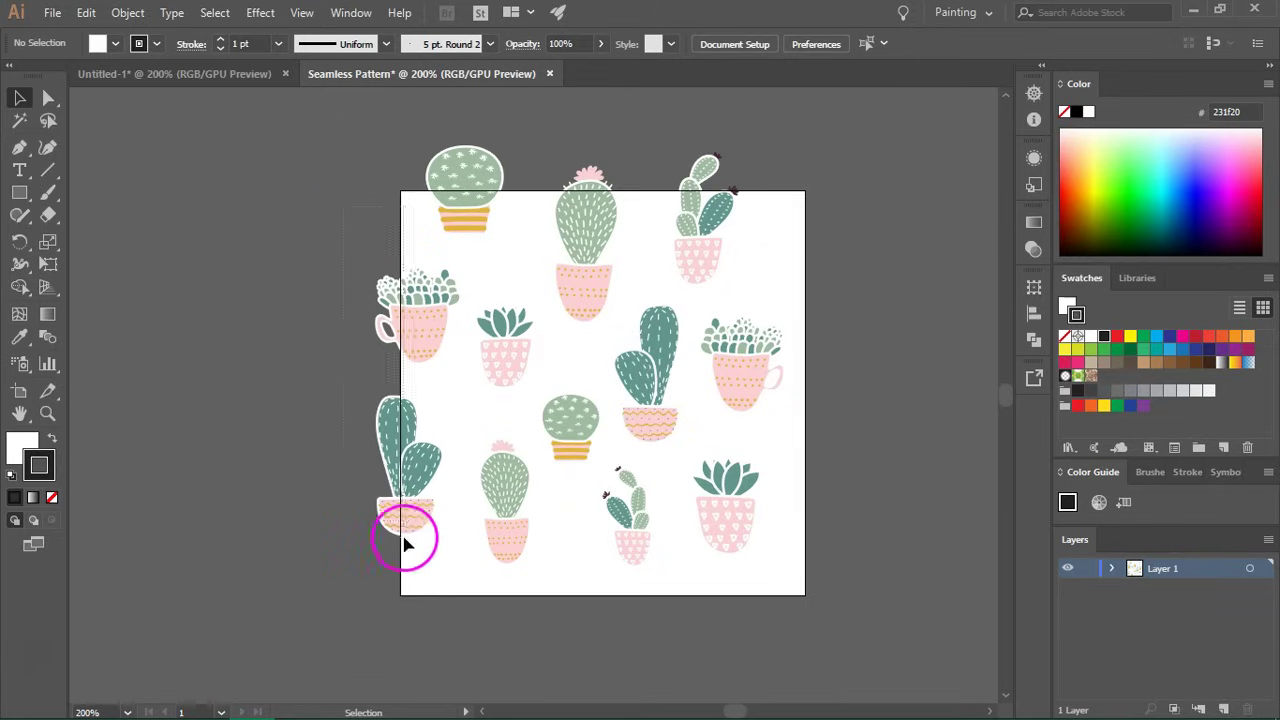
pyautogui.moveTo(400, 562); pyautogui.dragTo(400, 551)
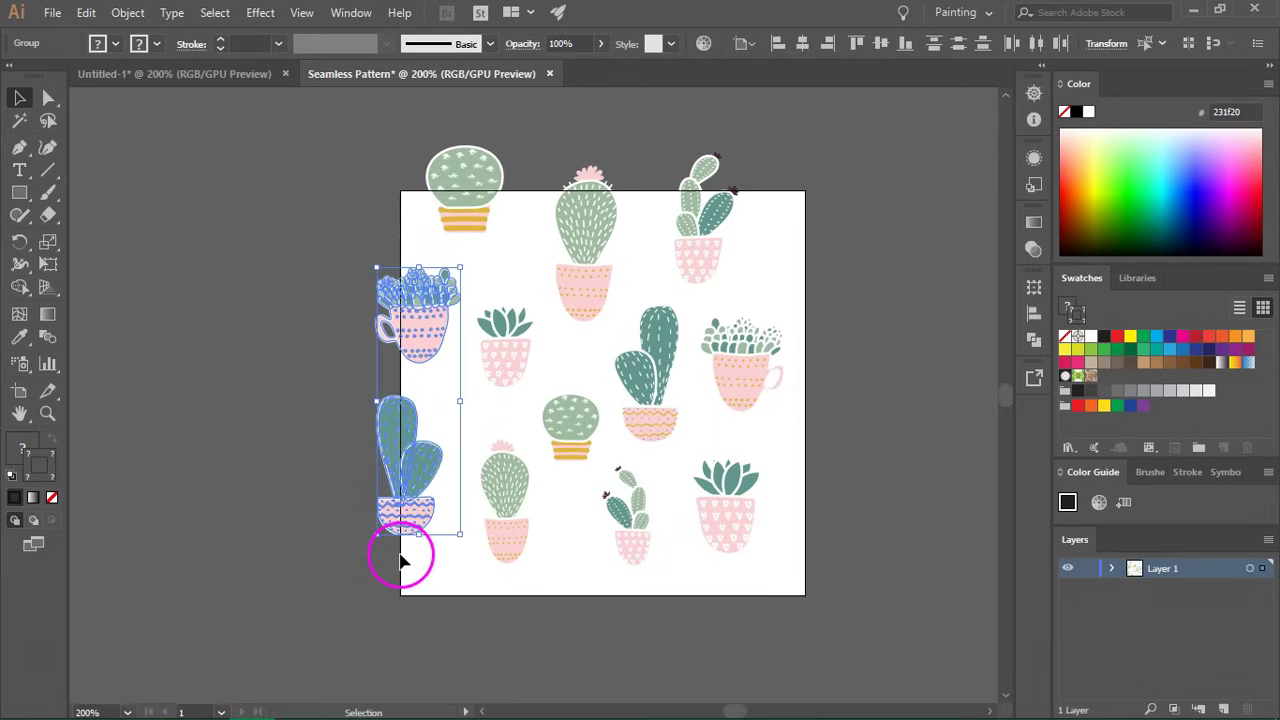
pyautogui.click(136, 15)
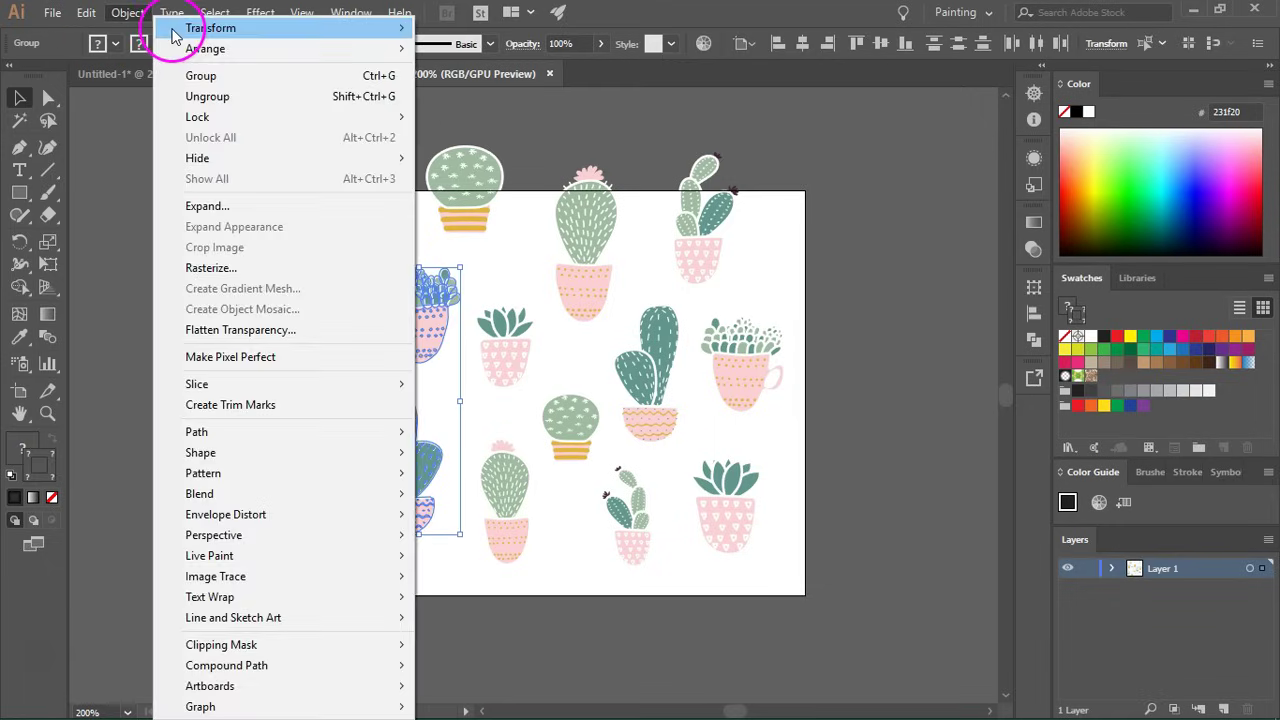
pyautogui.moveTo(185, 28)
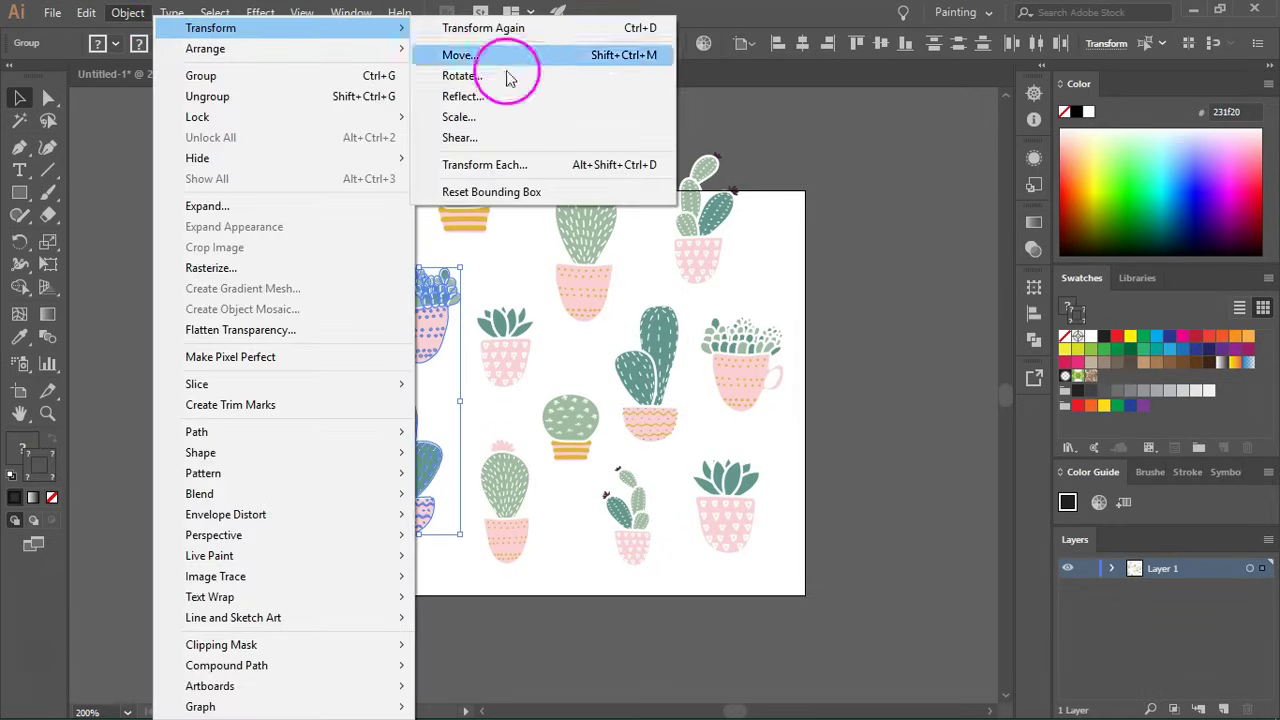
pyautogui.rightClick(430, 292)
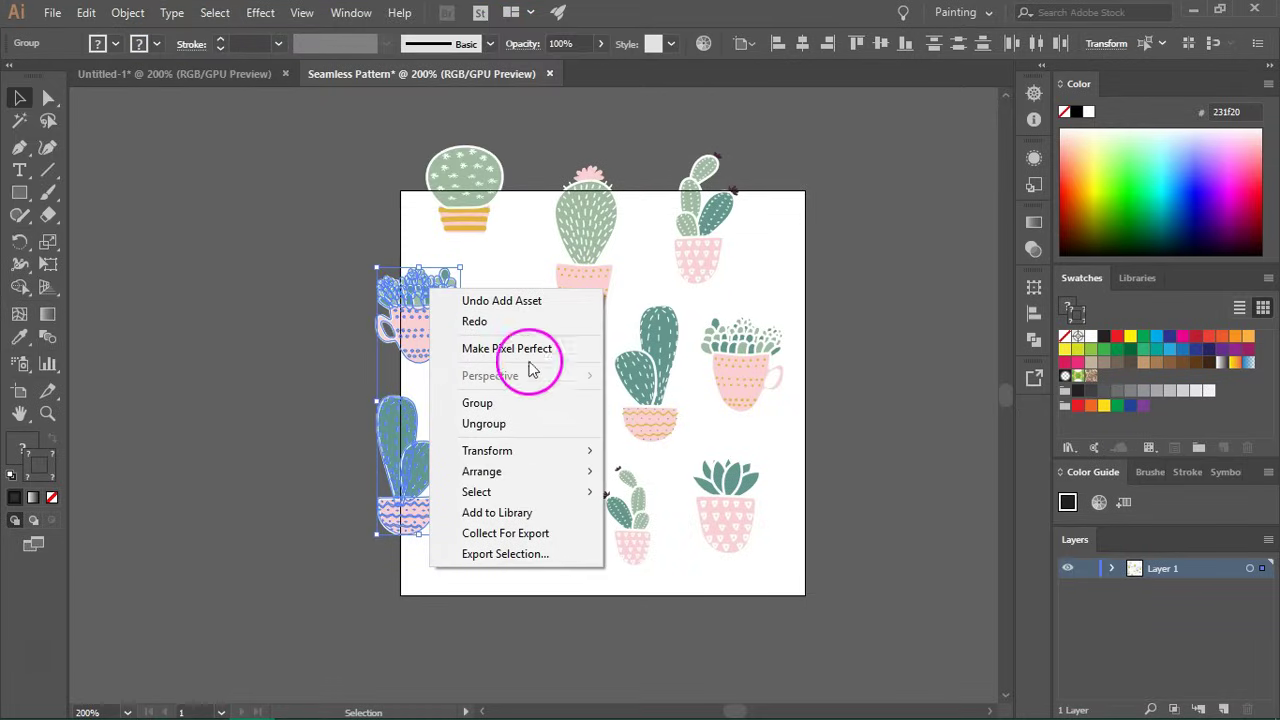
pyautogui.moveTo(523, 451)
pyautogui.click(648, 478)
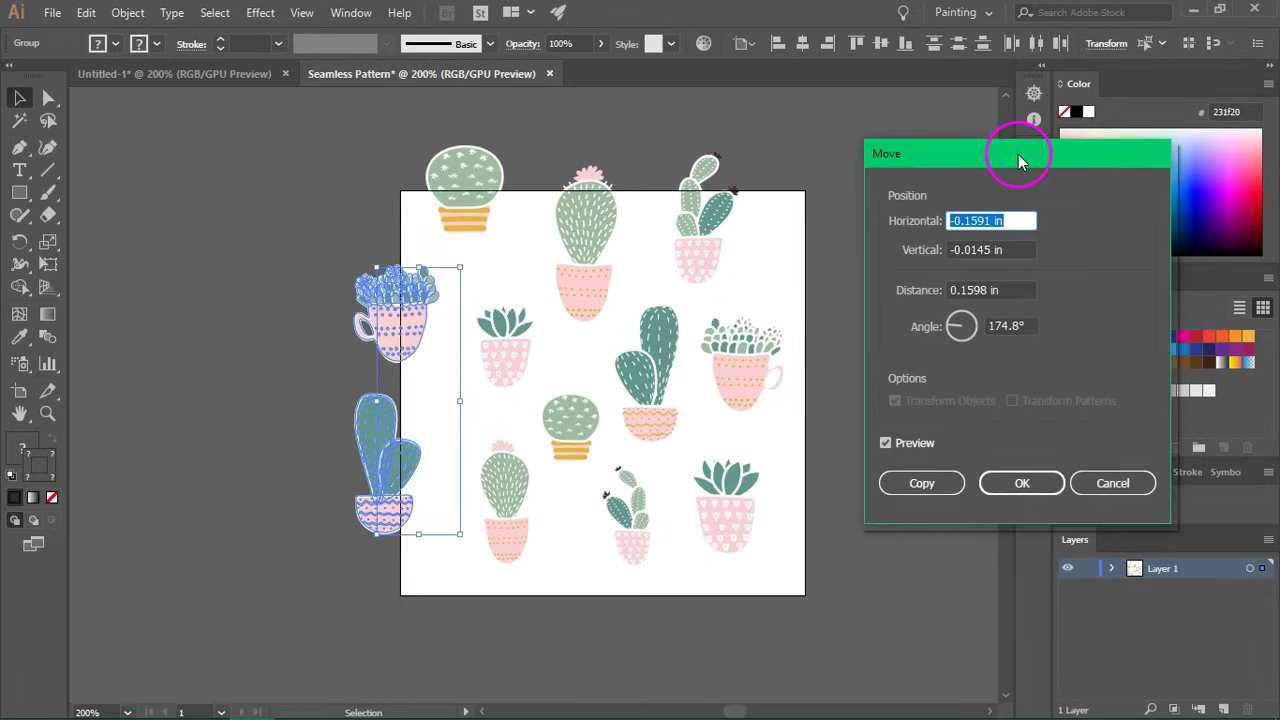
pyautogui.moveTo(1019, 160); pyautogui.dragTo(1043, 163)
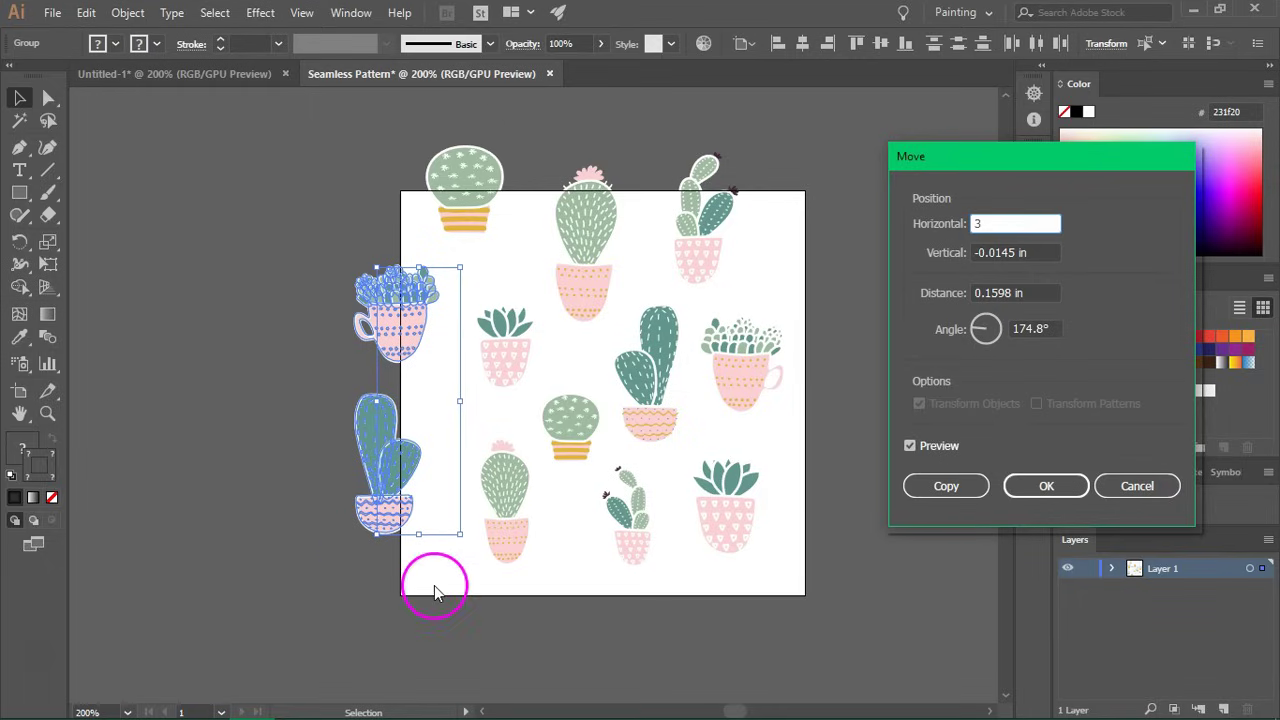
pyautogui.click(1014, 251)
pyautogui.click(1046, 253)
pyautogui.moveTo(1046, 253); pyautogui.dragTo(923, 237)
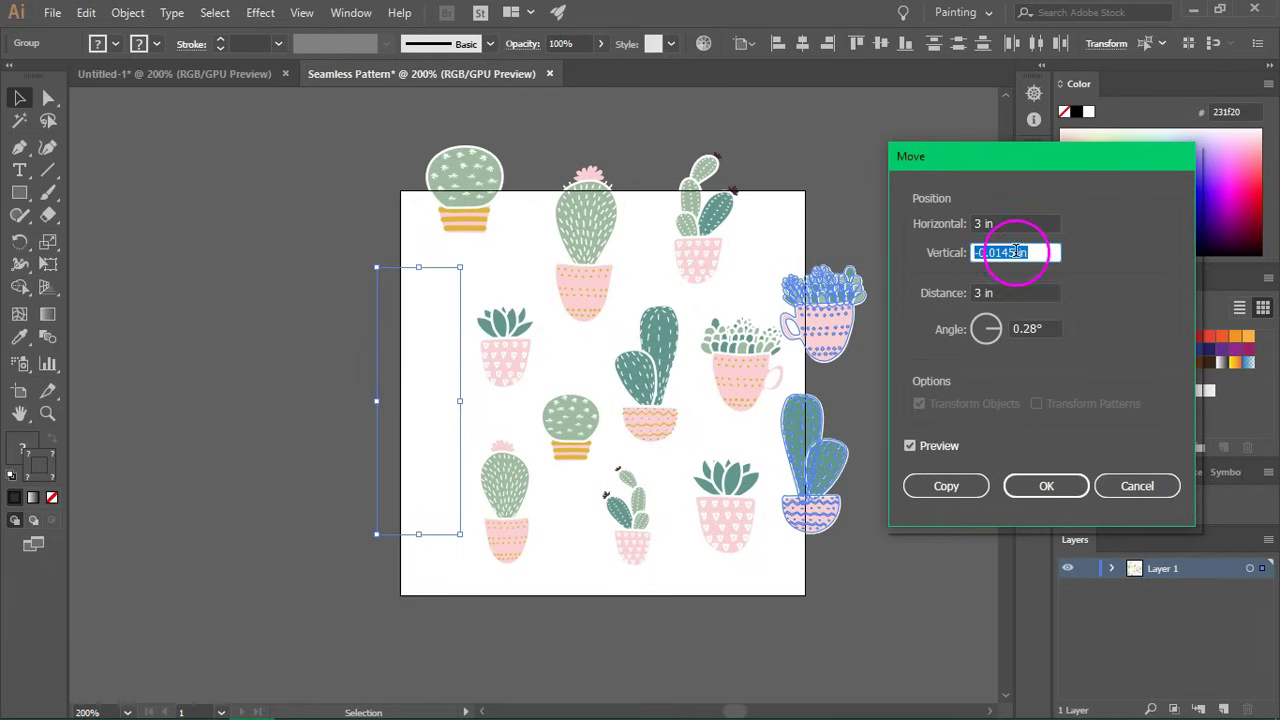
pyautogui.write('0')
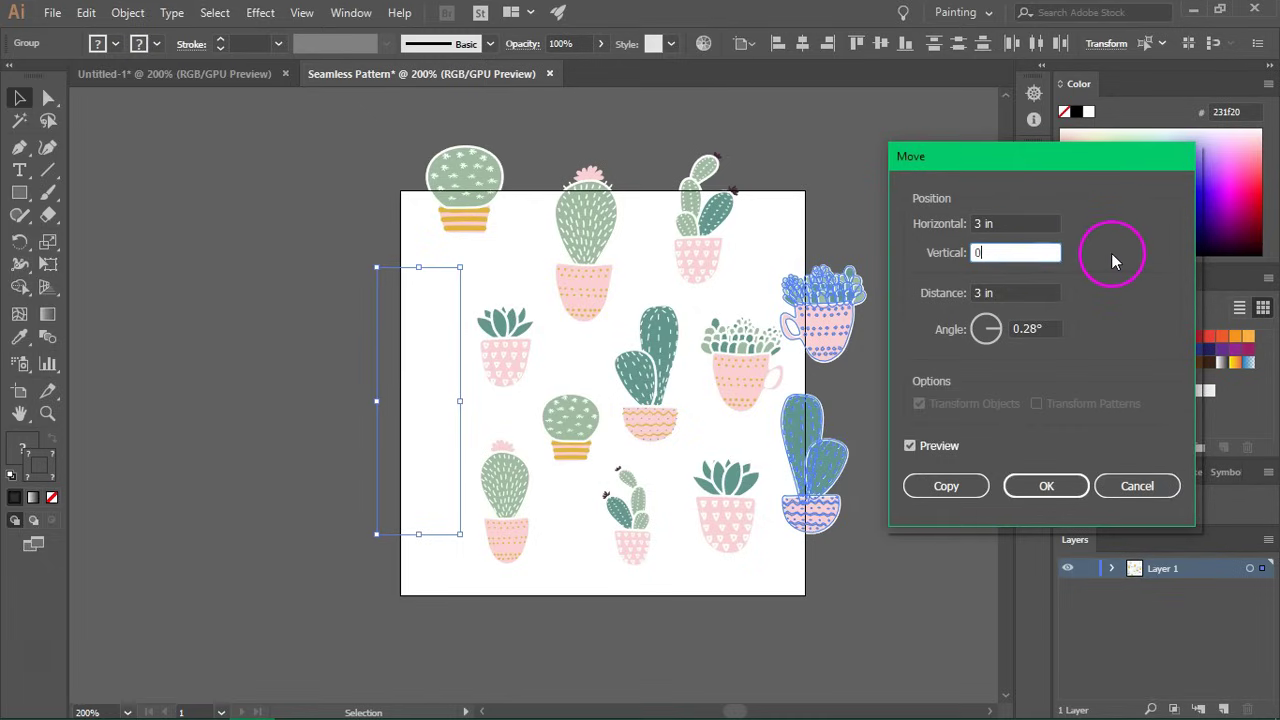
pyautogui.click(945, 485)
# Copy the three top-row cacti with Move, Horizontal 0 in and Vertical 3 in.
pyautogui.click(943, 400)
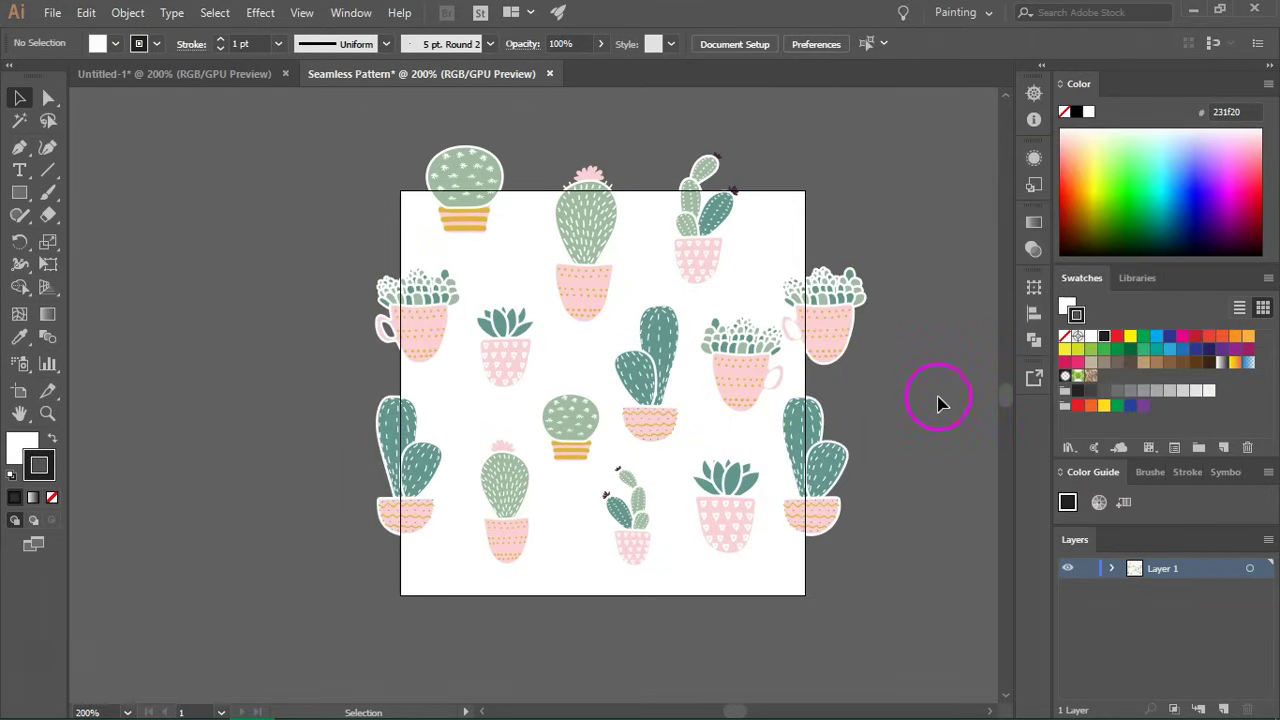
pyautogui.moveTo(408, 153); pyautogui.dragTo(737, 214)
pyautogui.rightClick(722, 212)
pyautogui.moveTo(830, 380)
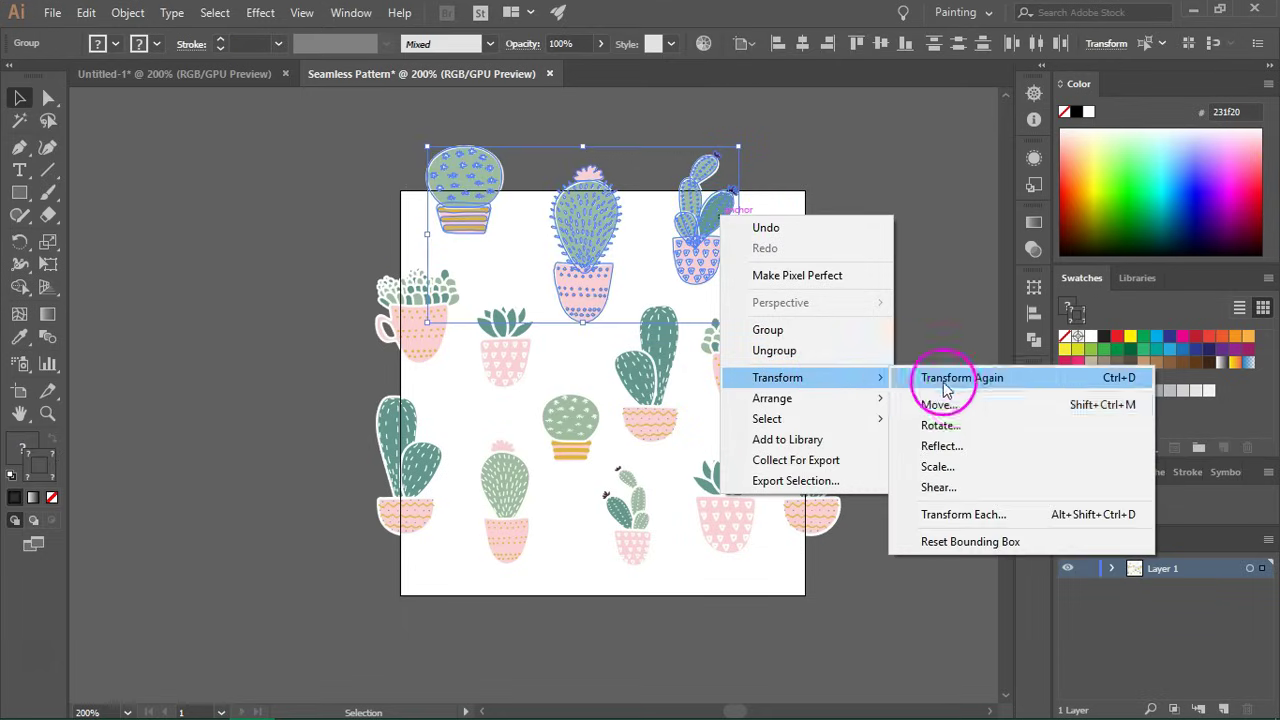
pyautogui.click(955, 405)
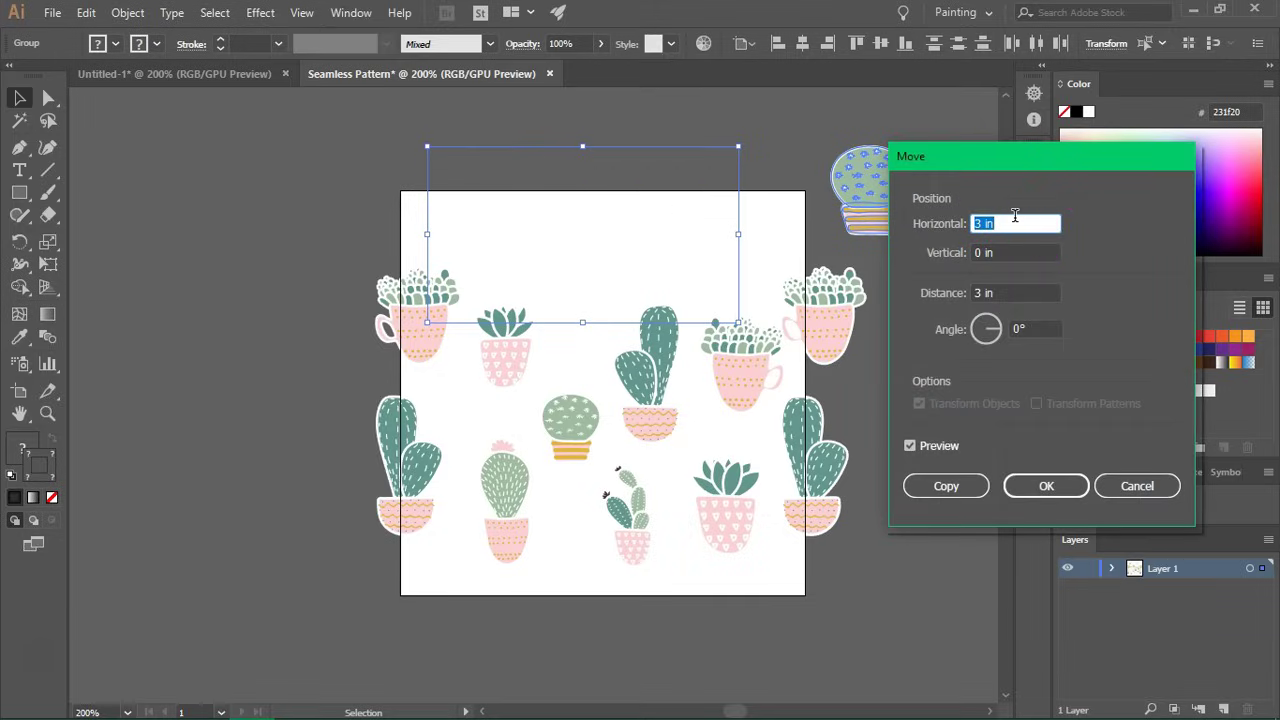
pyautogui.write('0')
pyautogui.press('Tab')
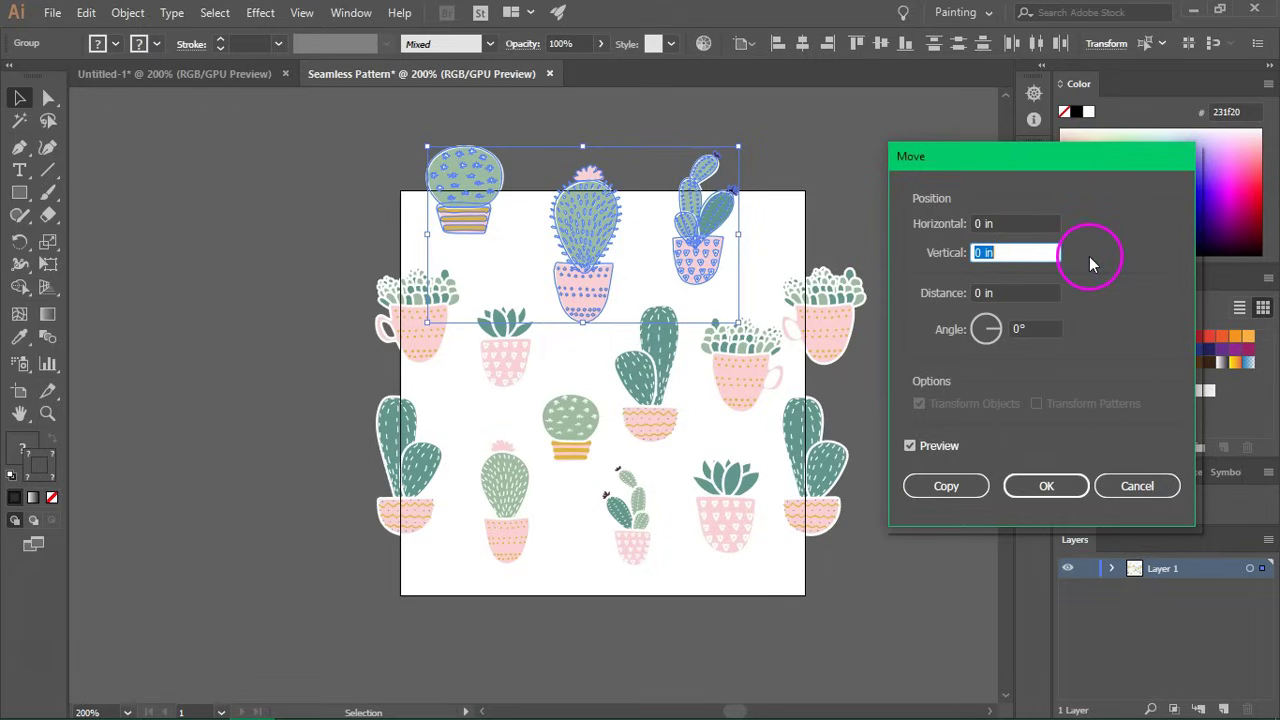
pyautogui.write('3')
pyautogui.click(968, 488)
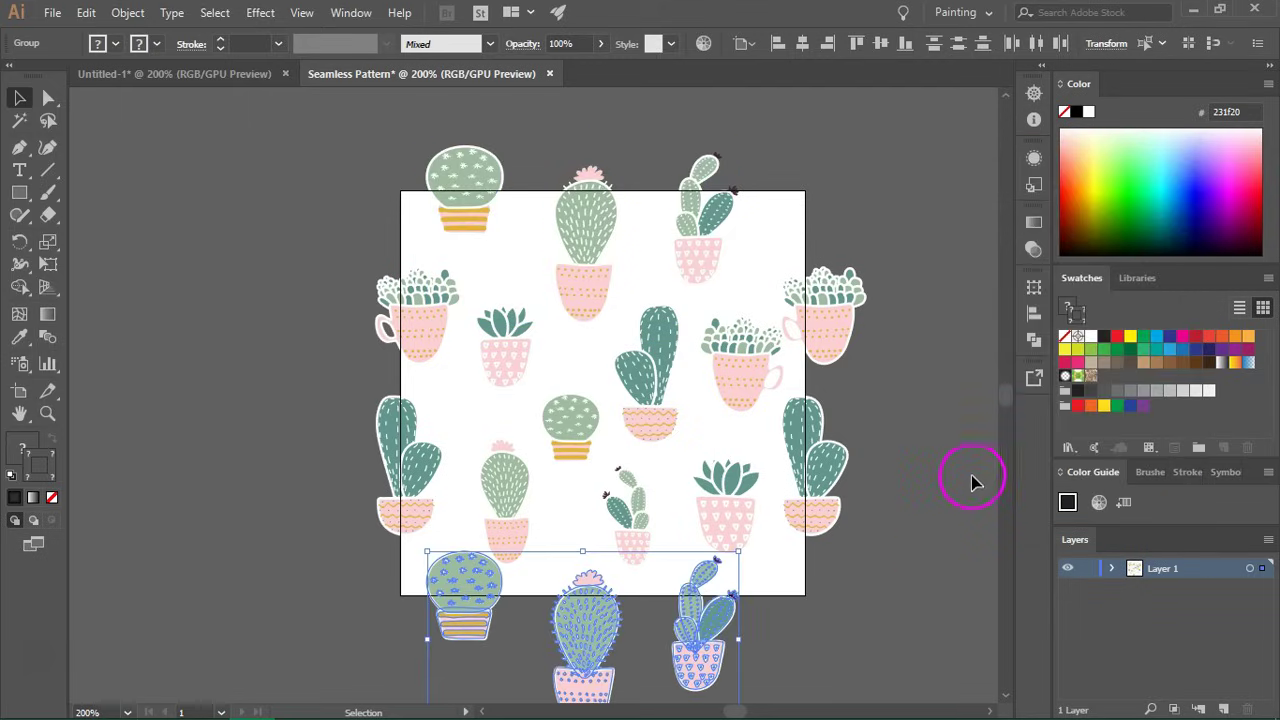
pyautogui.click(952, 442)
# Rearrange the interior cacti, moving the spiky succulent up into the gap and spacing the rest evenly.
pyautogui.scroll(-1, 903, 366)
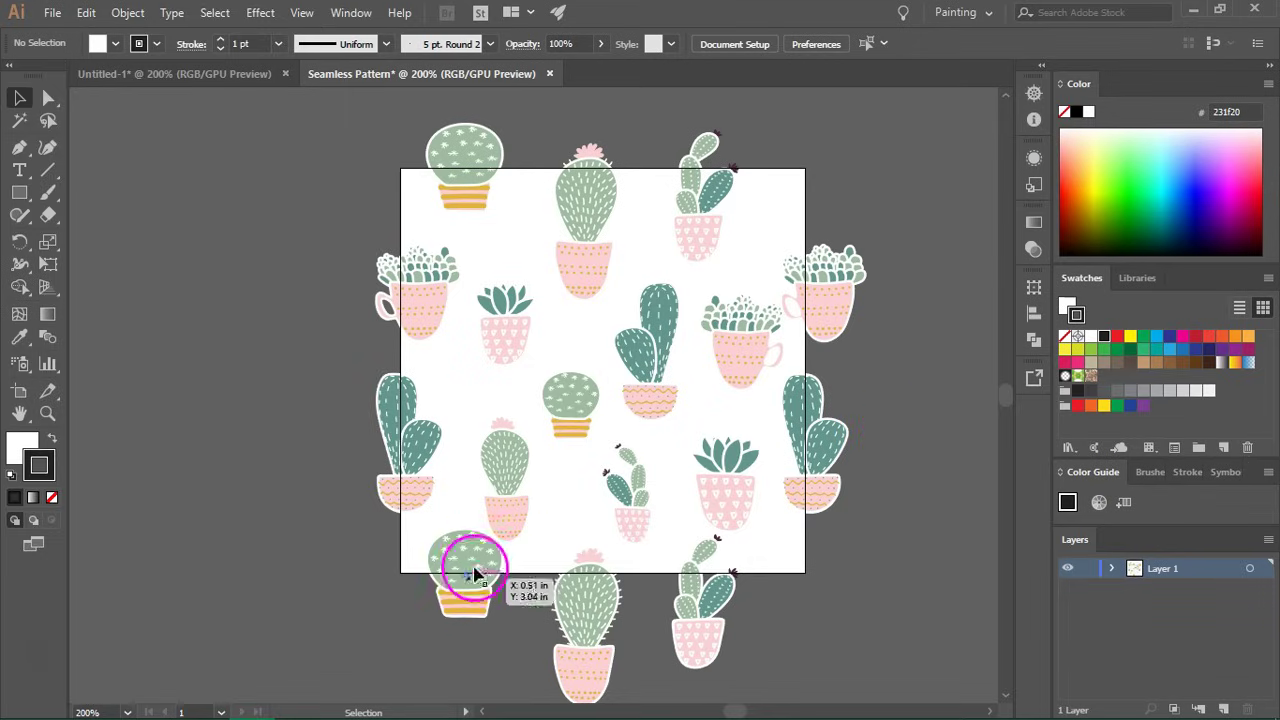
pyautogui.moveTo(506, 466); pyautogui.dragTo(493, 437)
pyautogui.moveTo(500, 300); pyautogui.dragTo(541, 314)
pyautogui.moveTo(574, 397)
pyautogui.mouseDown()
pyautogui.moveTo(560, 429)
pyautogui.moveTo(571, 404)
pyautogui.mouseUp()
pyautogui.moveTo(651, 296); pyautogui.dragTo(660, 293)
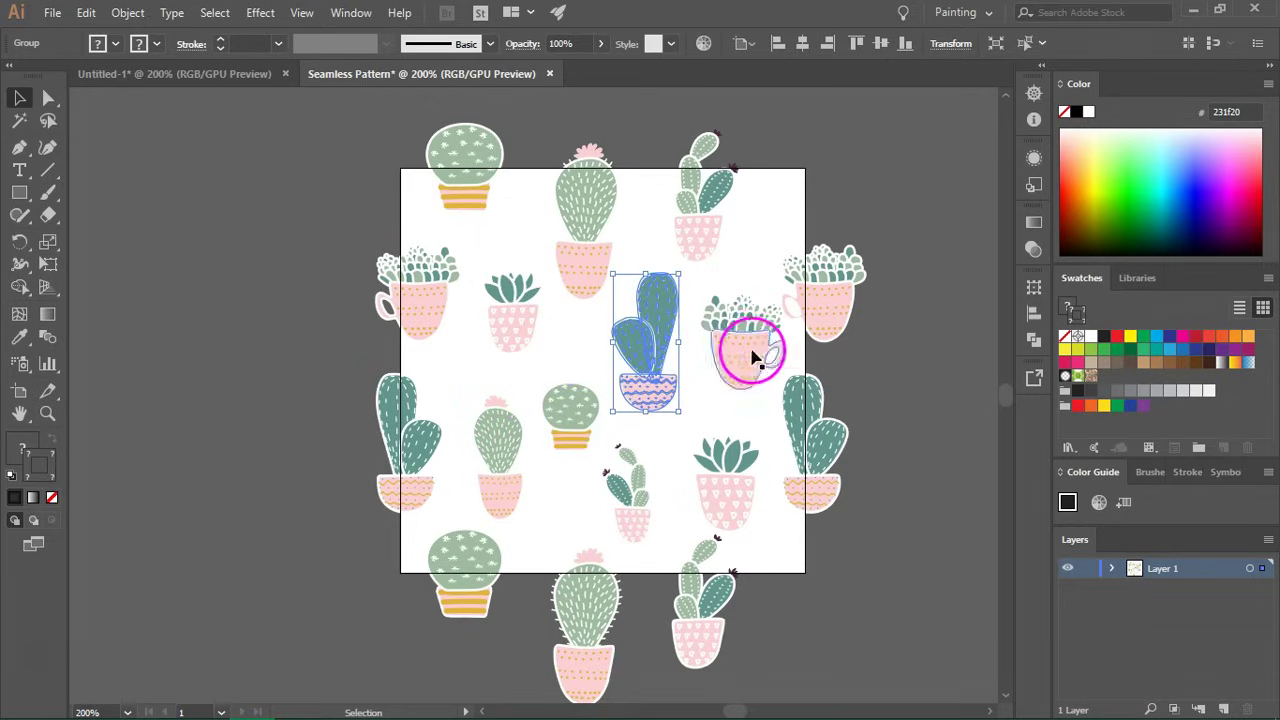
pyautogui.click(905, 375)
pyautogui.moveTo(745, 345); pyautogui.dragTo(922, 432)
pyautogui.moveTo(729, 470); pyautogui.dragTo(655, 308)
pyautogui.moveTo(963, 471); pyautogui.dragTo(723, 491)
pyautogui.moveTo(618, 514); pyautogui.dragTo(614, 508)
pyautogui.moveTo(584, 443); pyautogui.dragTo(568, 445)
pyautogui.moveTo(509, 506); pyautogui.dragTo(517, 508)
pyautogui.click(945, 305)
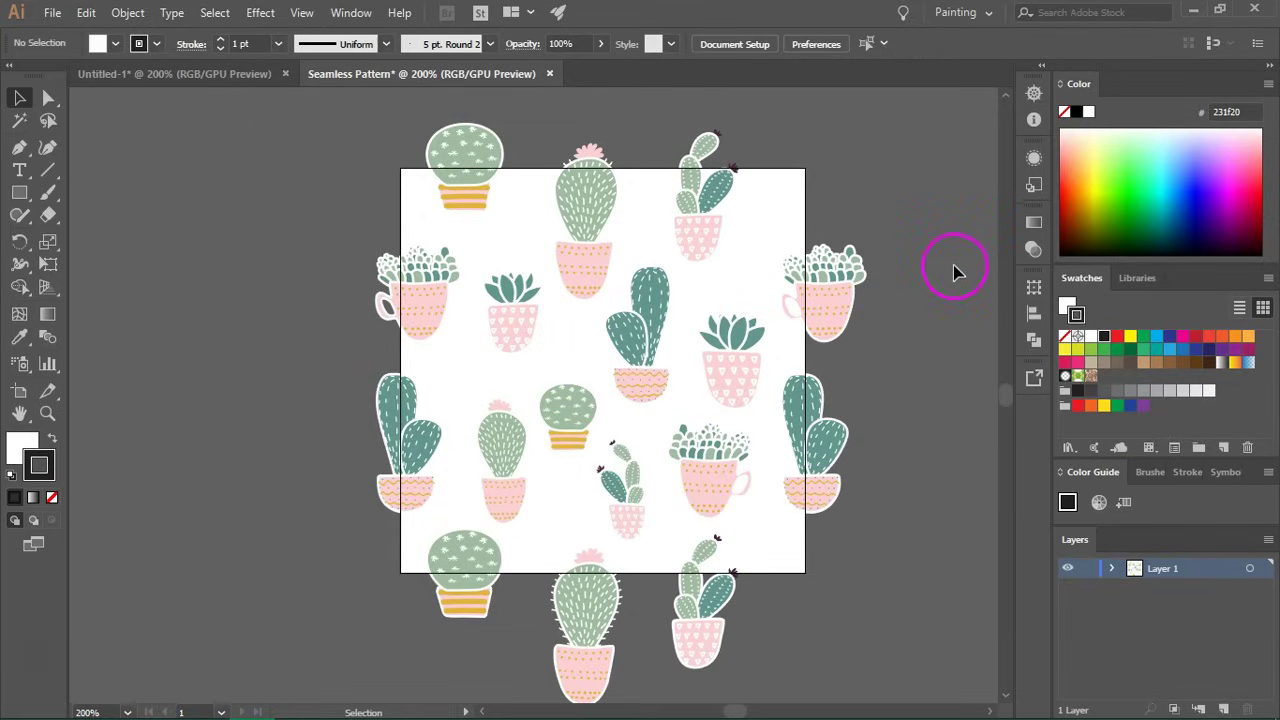
# Select all the cactus artwork with Ctrl+A and group it.
pyautogui.scroll(1, 953, 272)
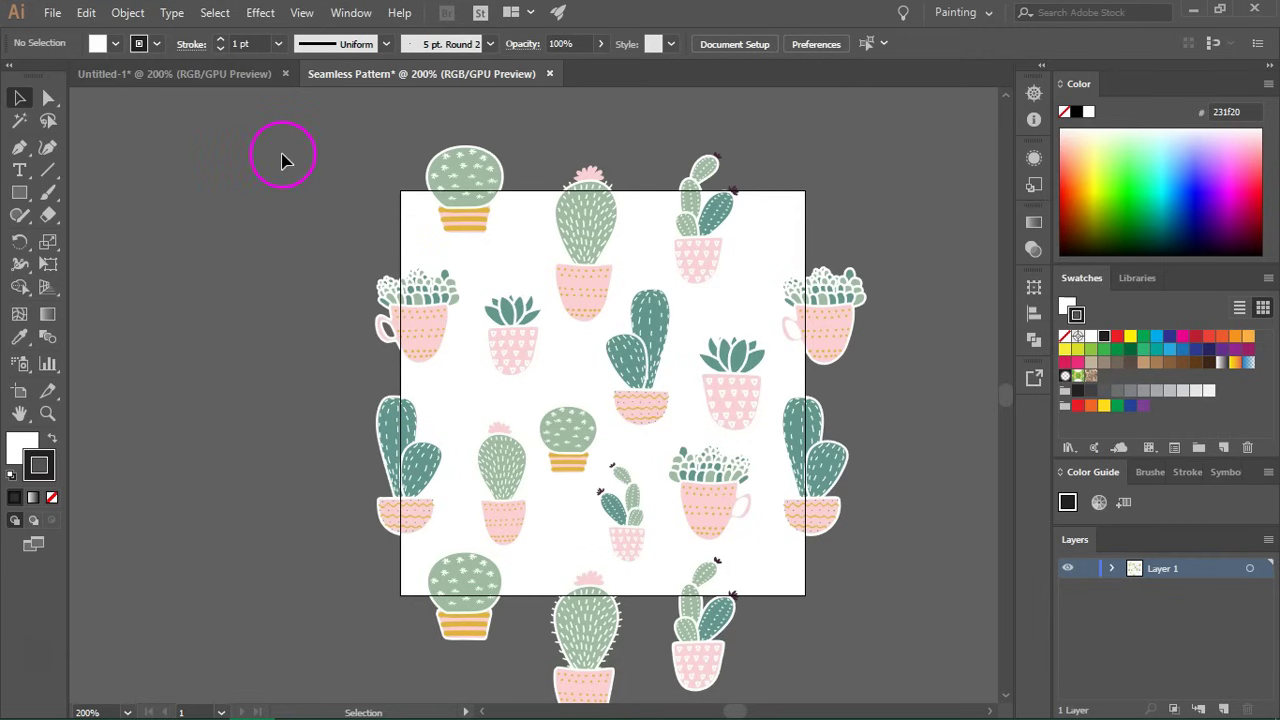
pyautogui.hotkey('ctrl', 'a')
pyautogui.moveTo(605, 285); pyautogui.dragTo(605, 285)
pyautogui.rightClick(652, 294)
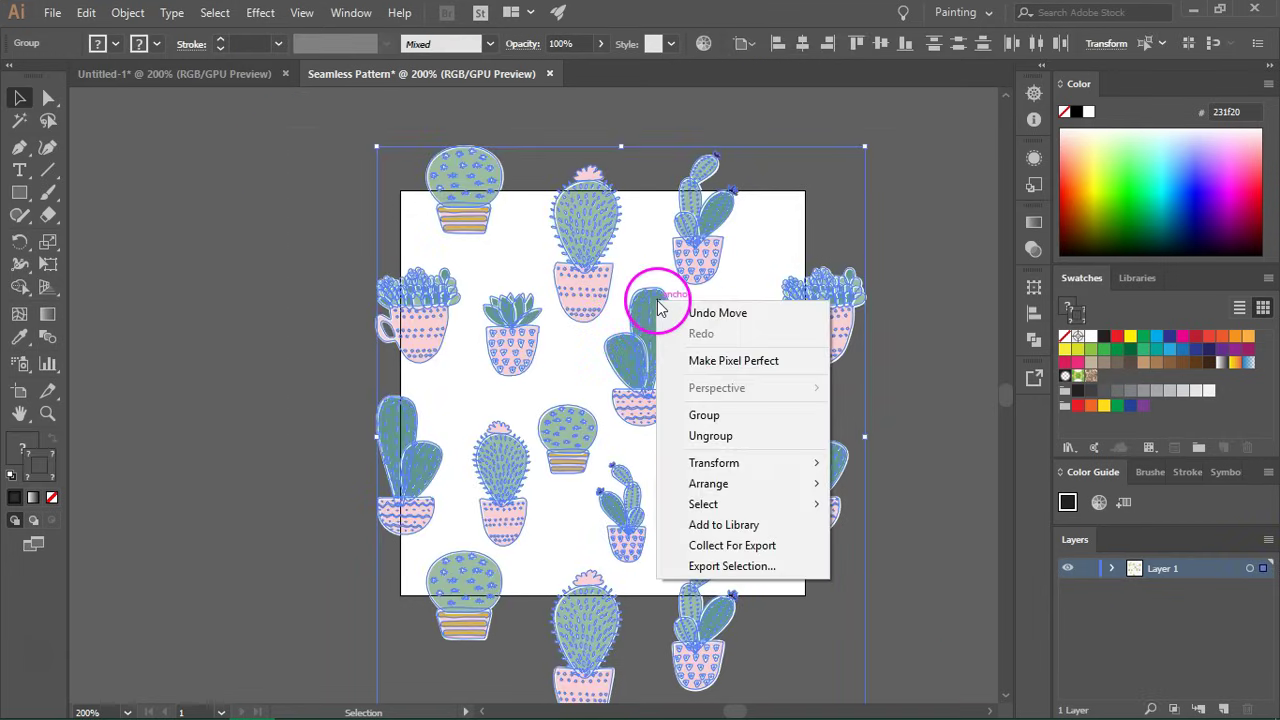
pyautogui.click(759, 414)
pyautogui.click(903, 308)
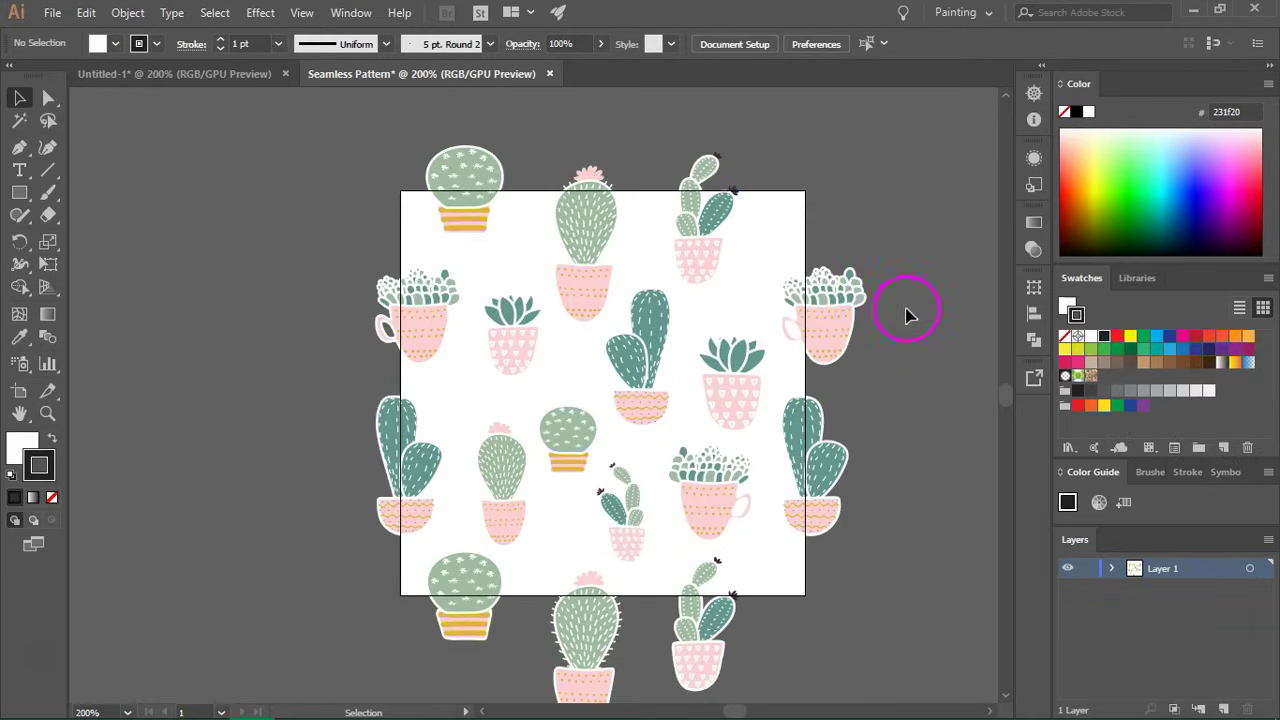
pyautogui.click(826, 316)
pyautogui.scroll(-2, 766, 337)
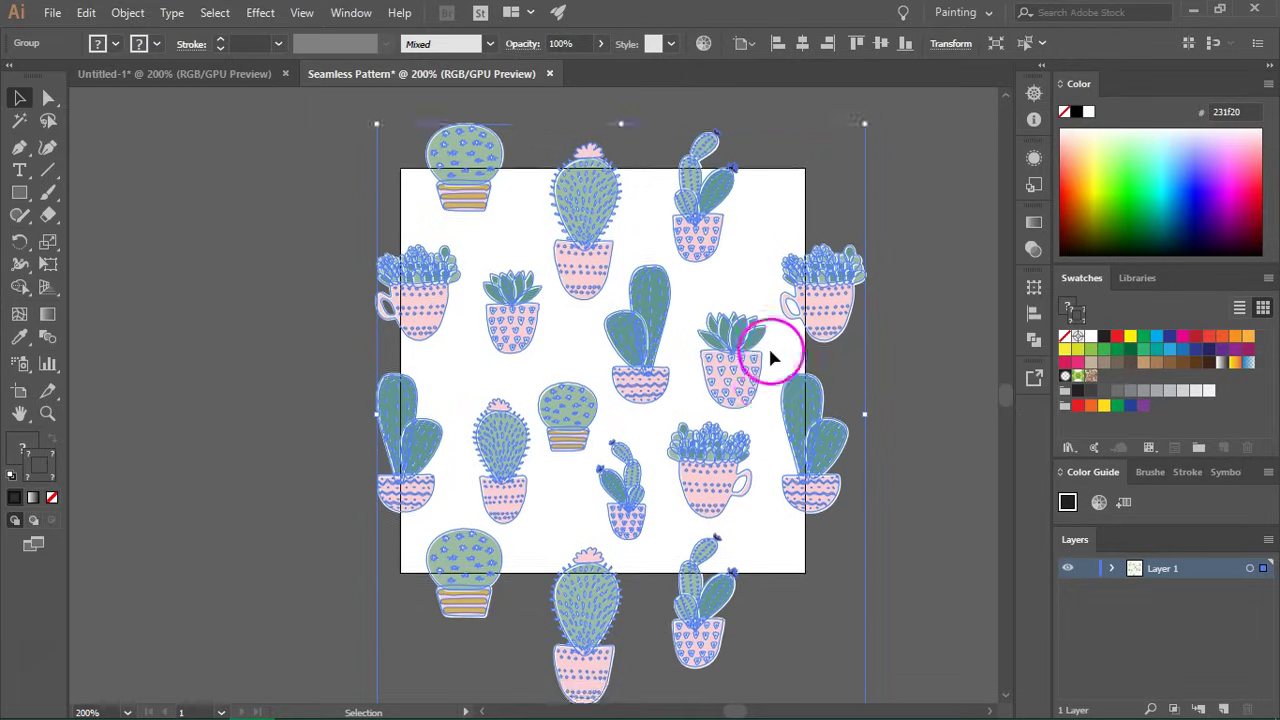
pyautogui.scroll(3, 876, 393)
pyautogui.click(917, 362)
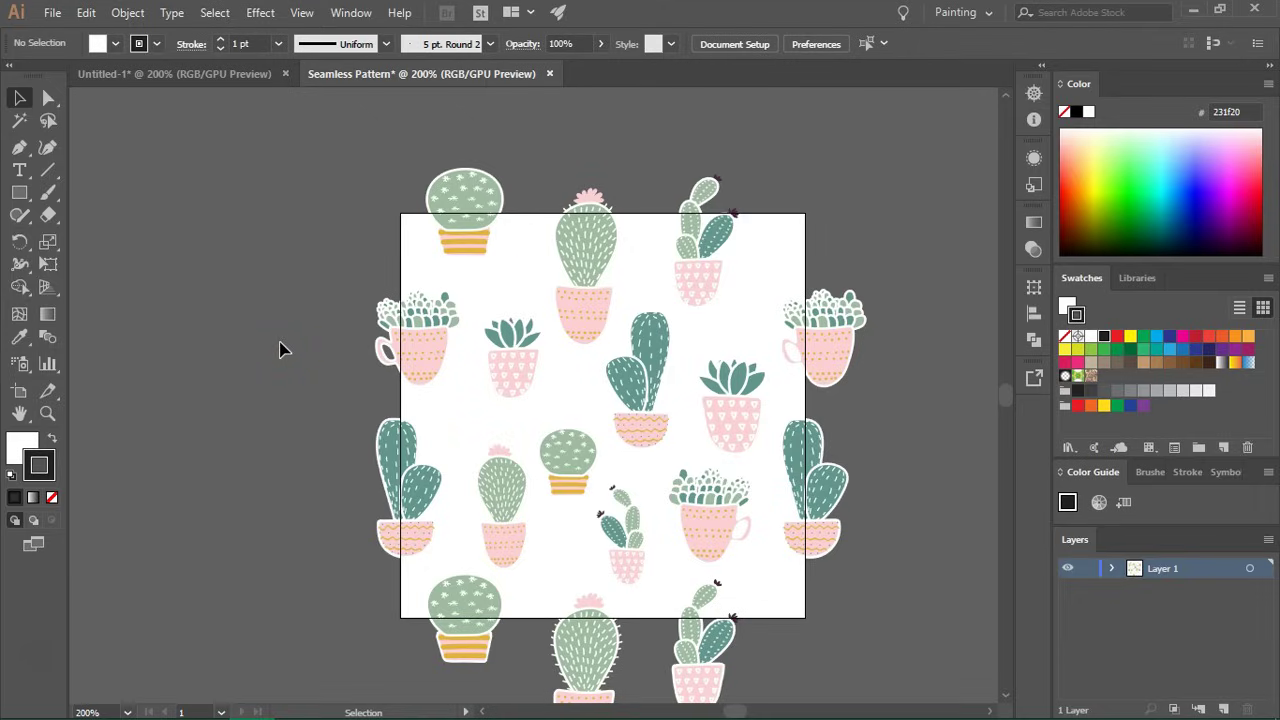
# With the Rectangle tool, set stroke None and fill #ffeef0, then make a 3 in × 3 in square.
pyautogui.click(19, 196)
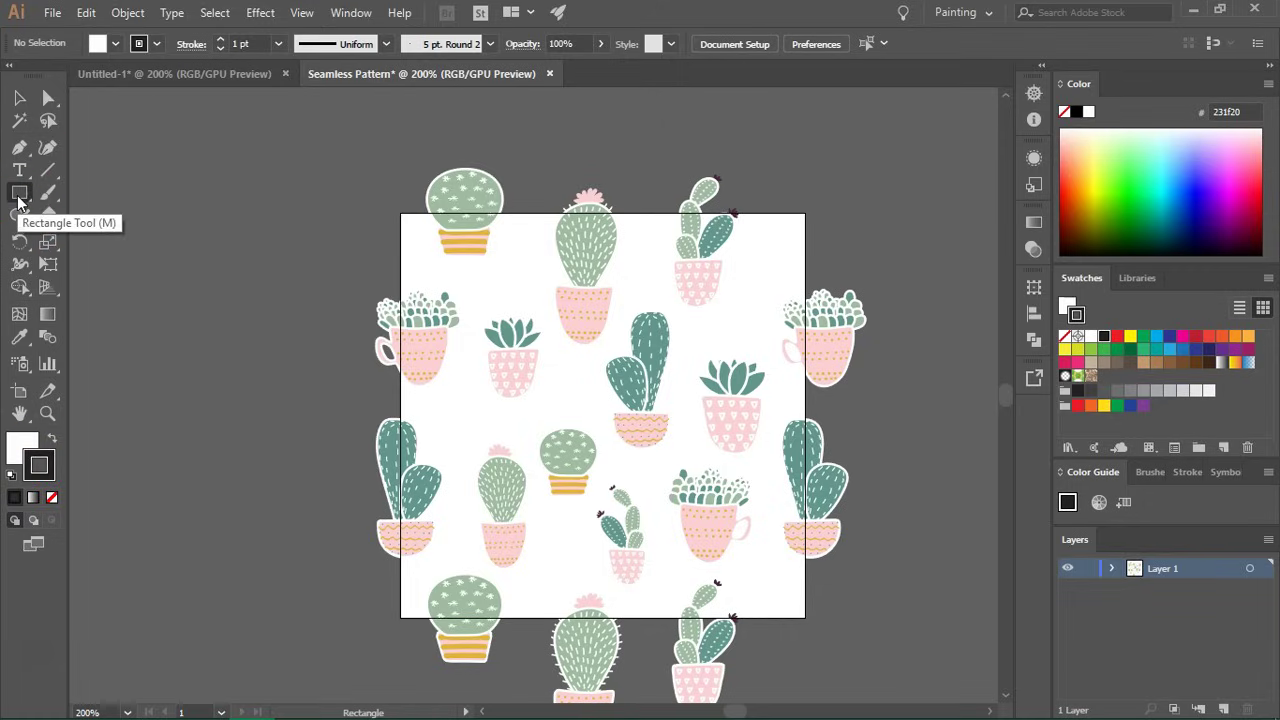
pyautogui.click(52, 496)
pyautogui.click(23, 450)
pyautogui.doubleClick(23, 452)
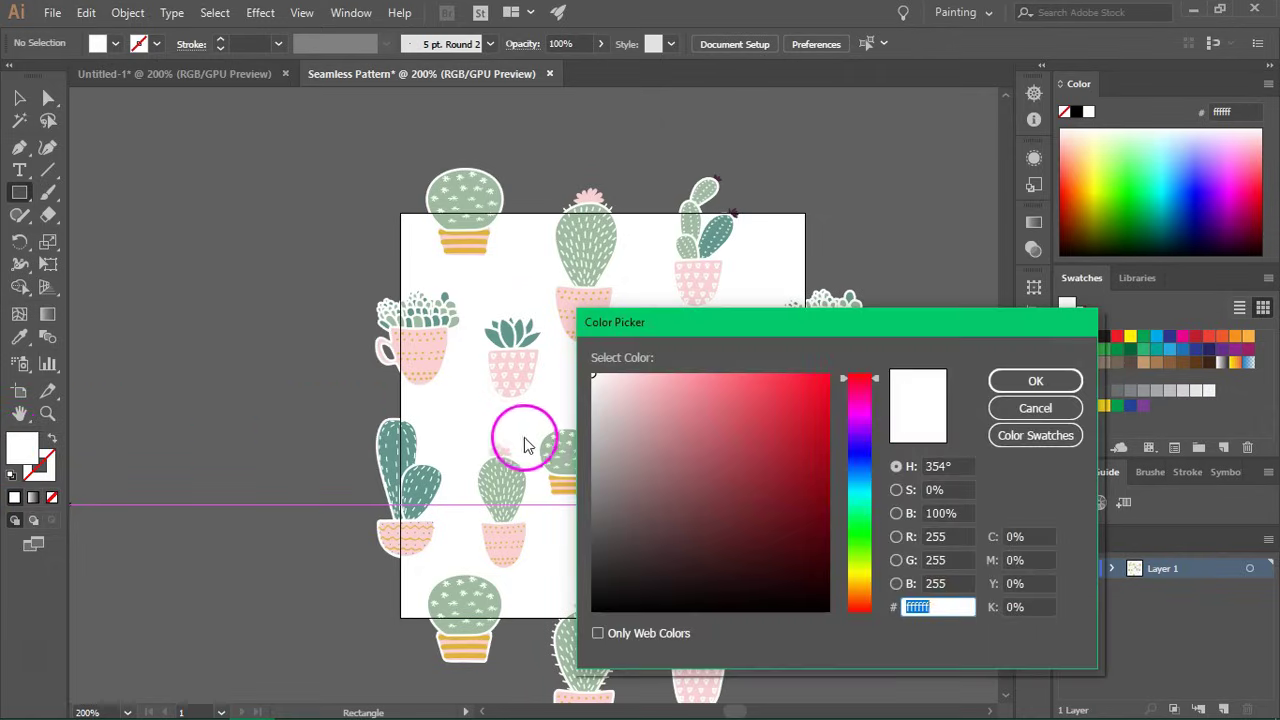
pyautogui.click(606, 391)
pyautogui.moveTo(607, 387); pyautogui.dragTo(606, 372)
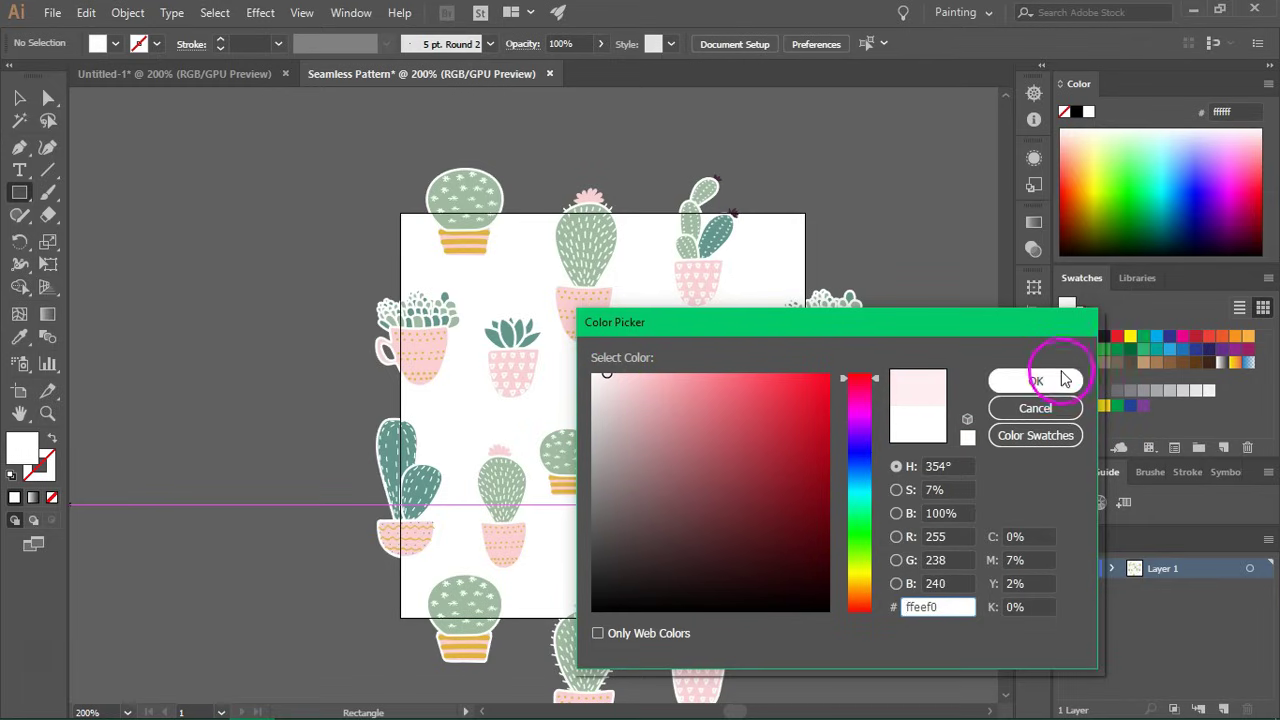
pyautogui.click(1036, 381)
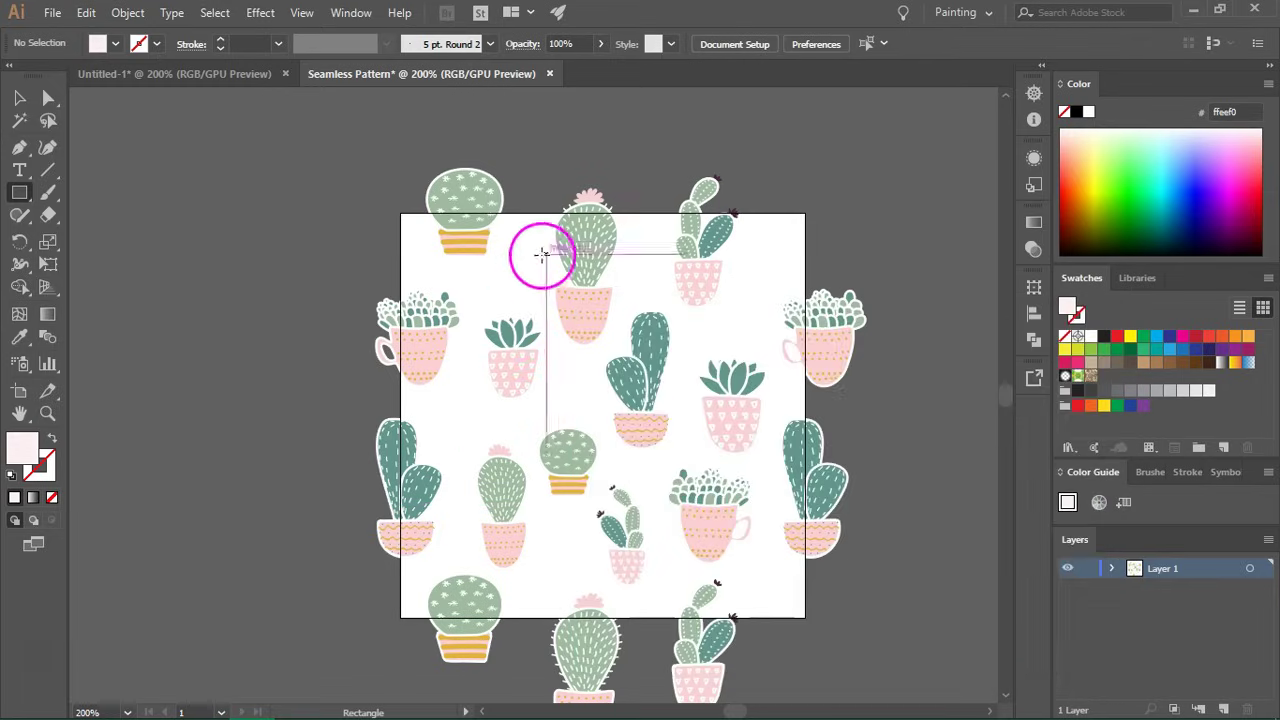
pyautogui.click(511, 269)
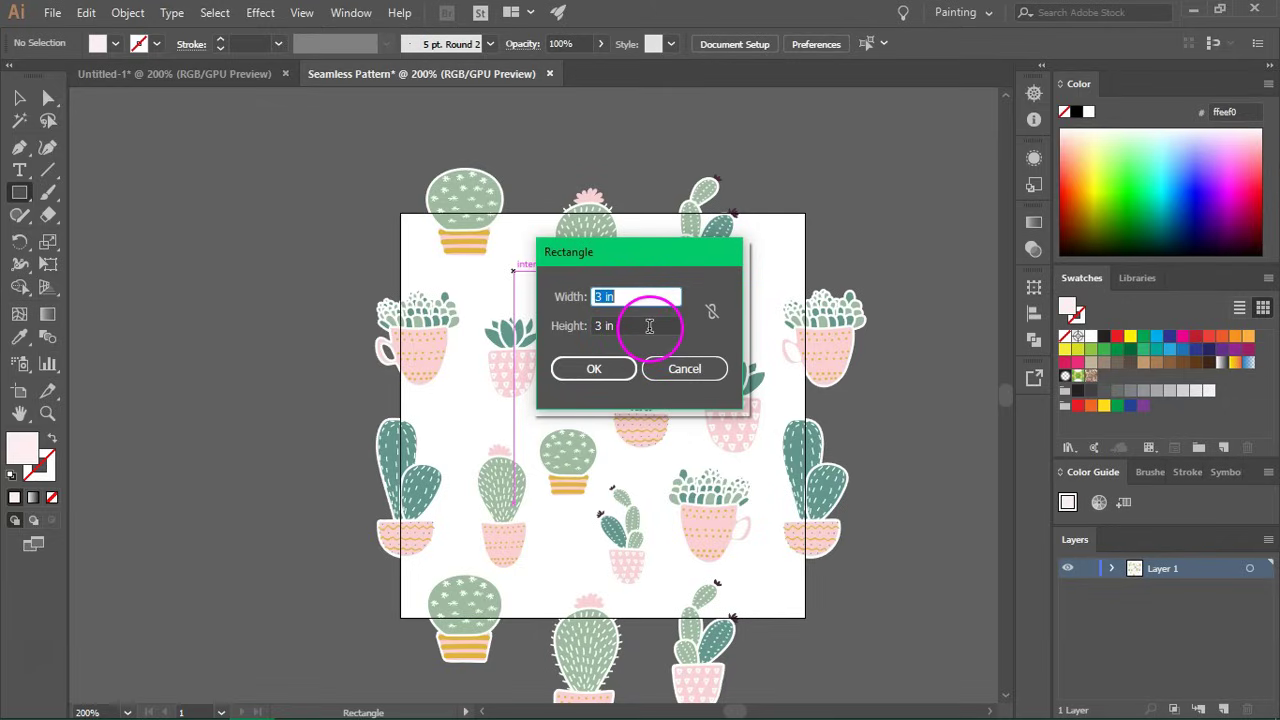
pyautogui.click(595, 369)
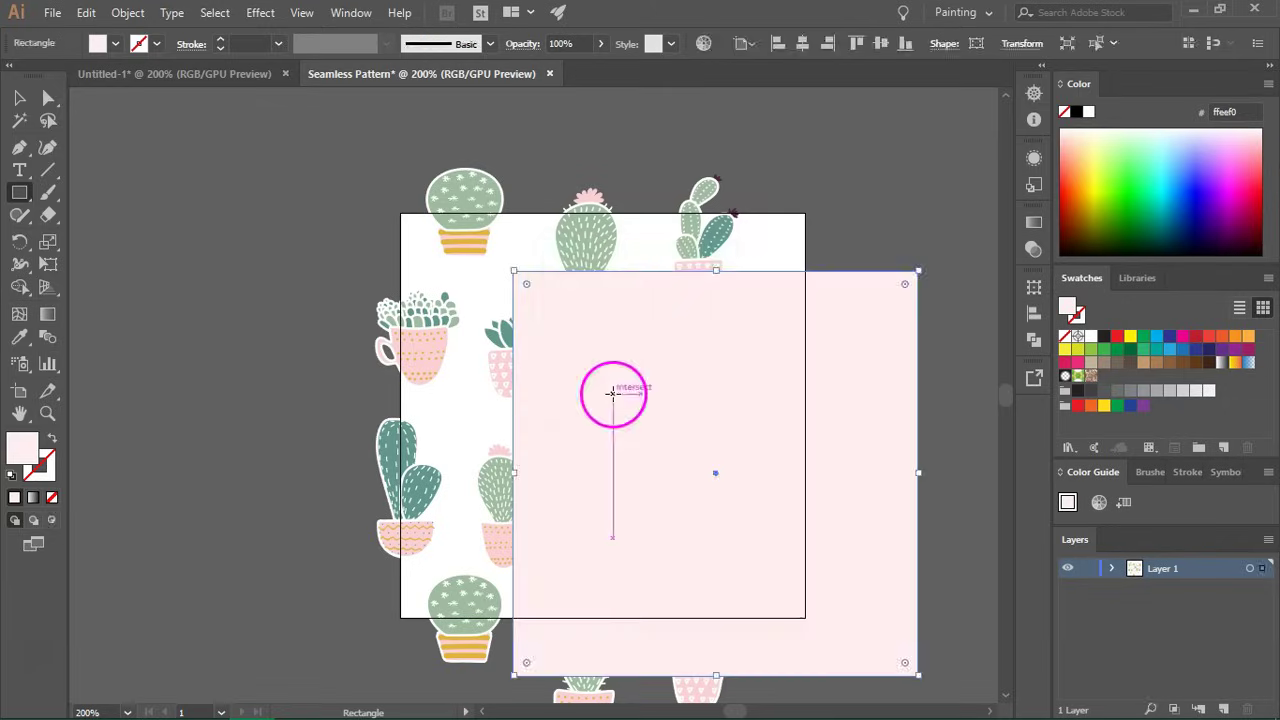
# Align the pink square to the artboard's horizontal and vertical centre using the Align panel.
pyautogui.click(17, 97)
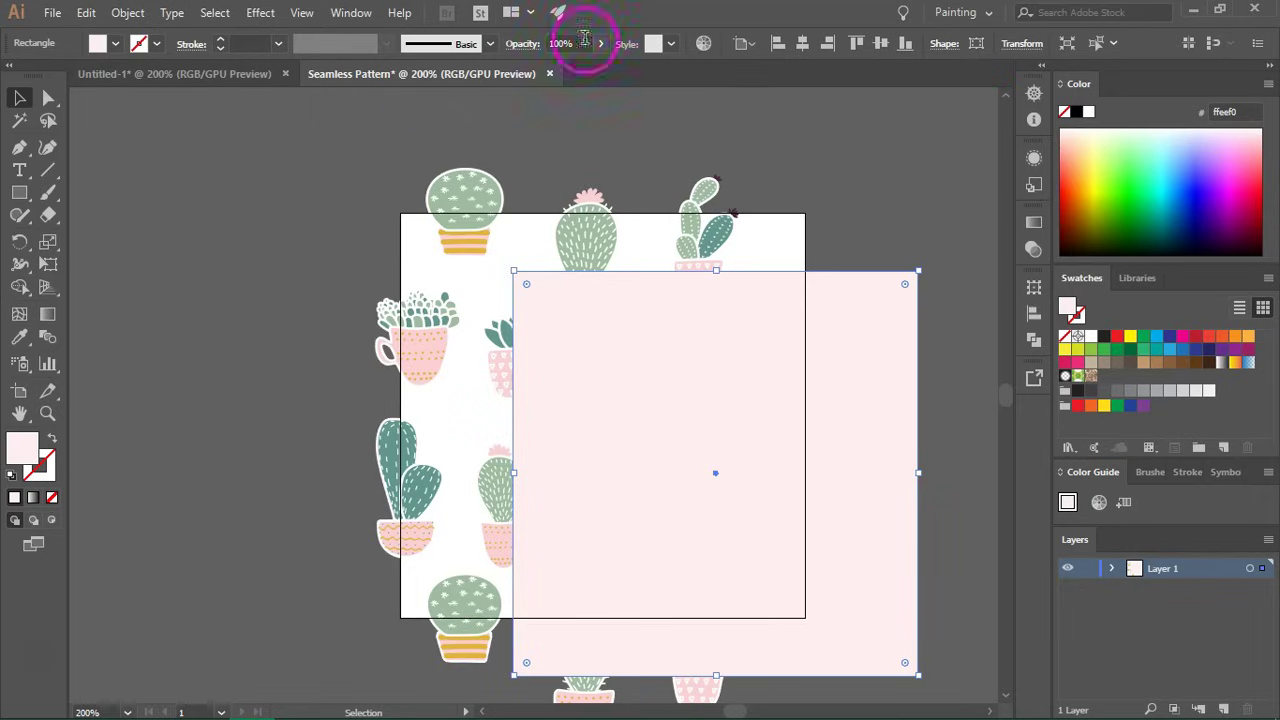
pyautogui.click(352, 13)
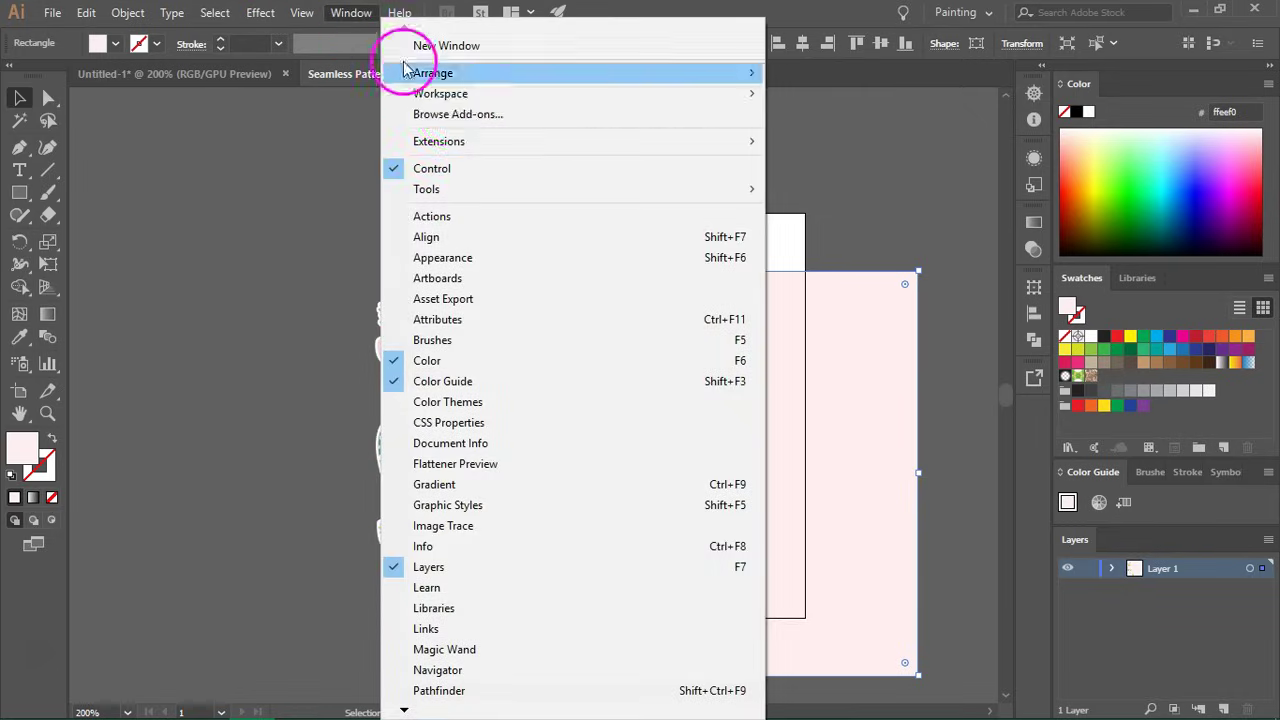
pyautogui.click(445, 237)
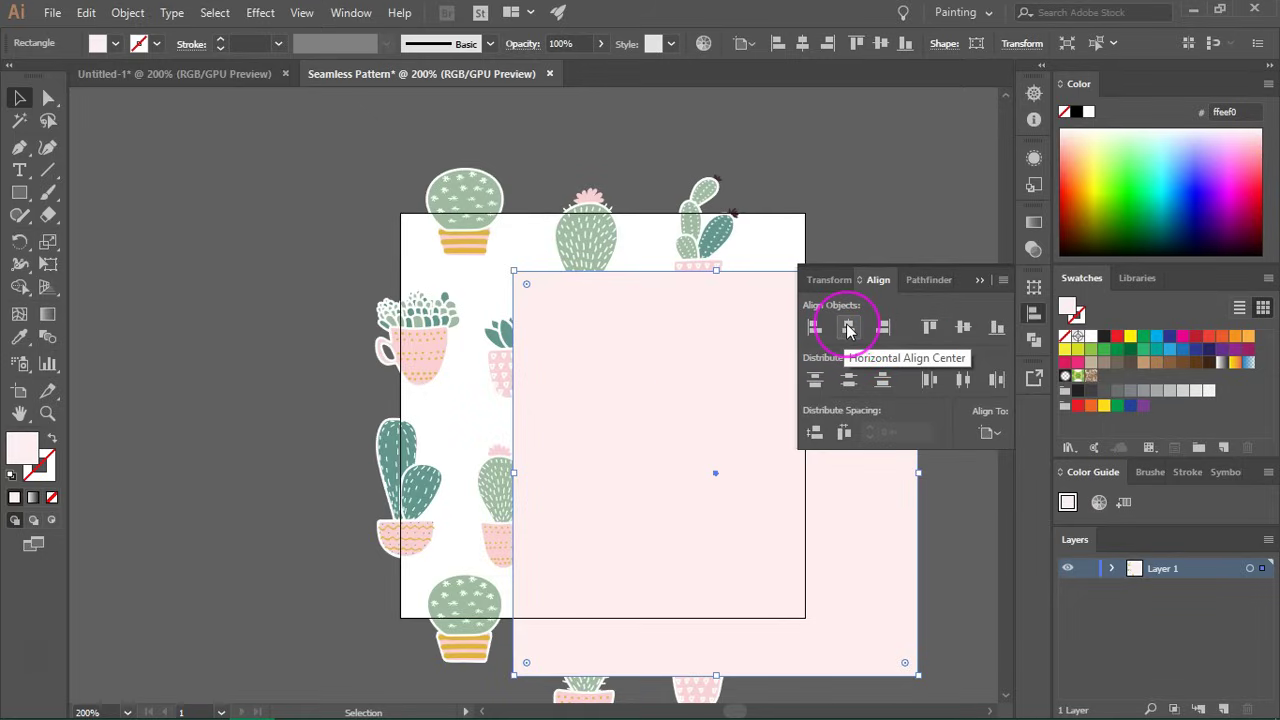
pyautogui.click(848, 330)
pyautogui.click(962, 328)
pyautogui.click(962, 328)
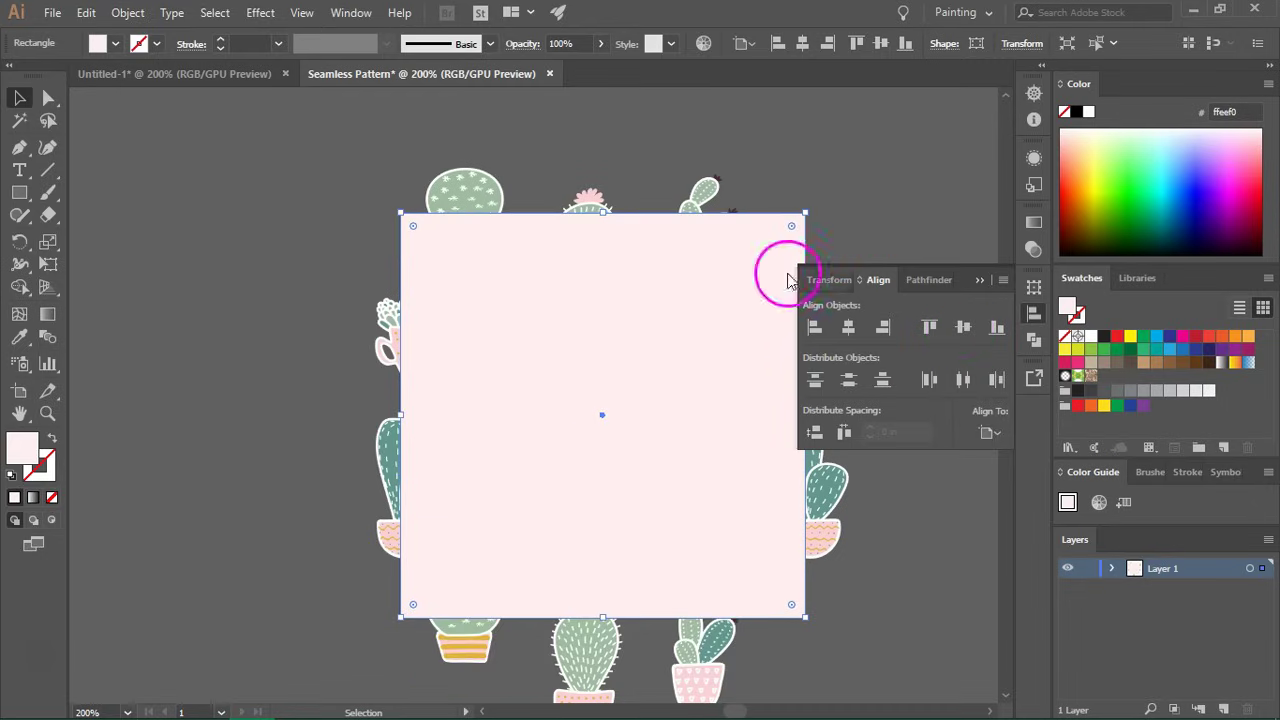
pyautogui.click(1032, 312)
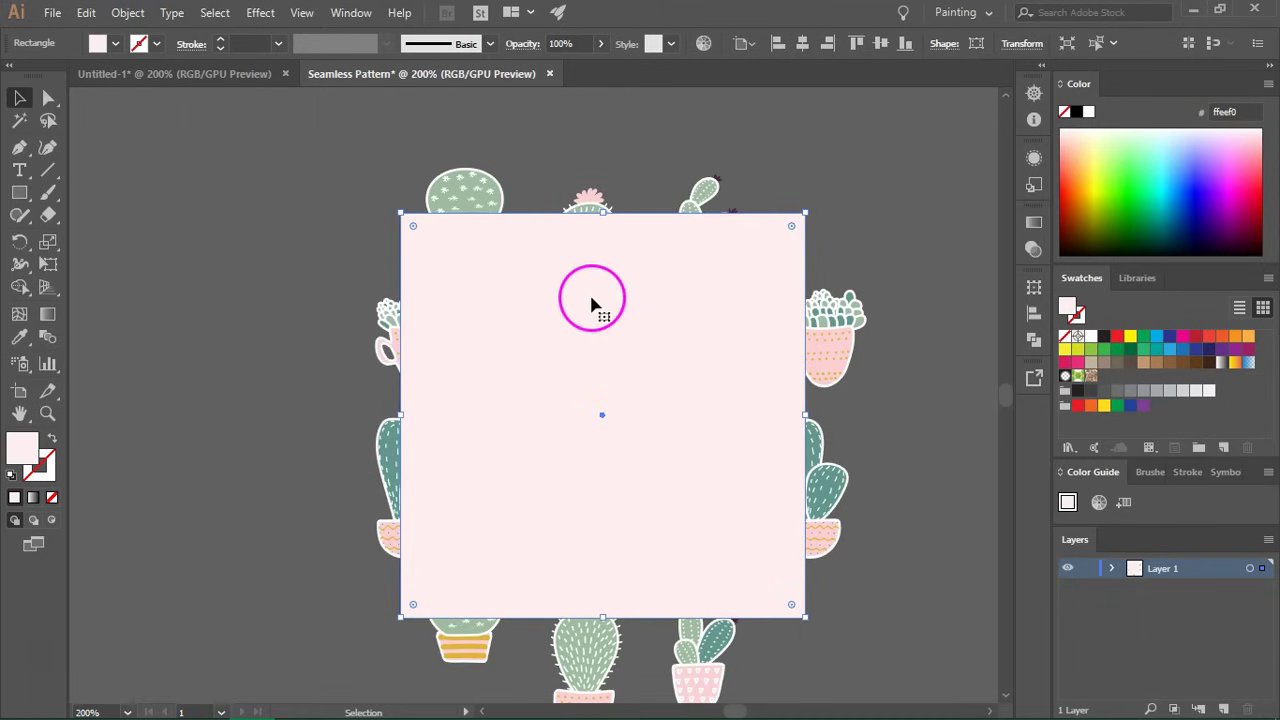
pyautogui.rightClick(571, 250)
pyautogui.moveTo(693, 540)
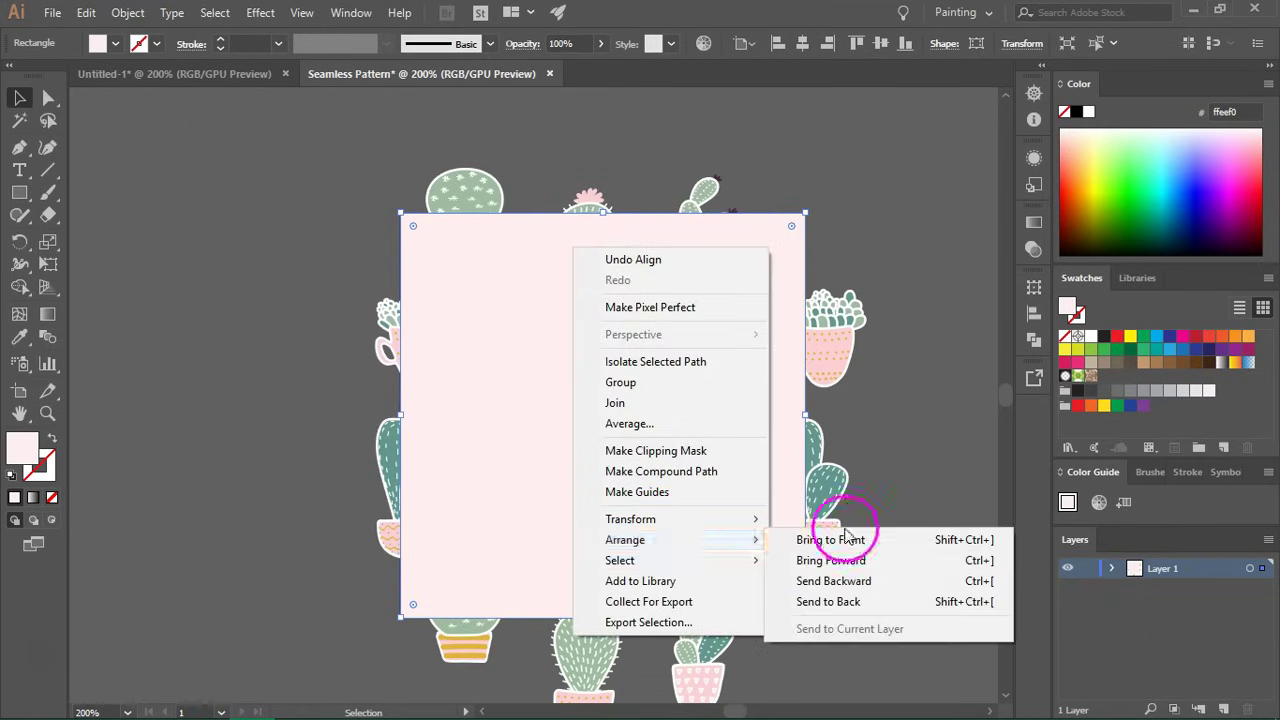
pyautogui.click(827, 602)
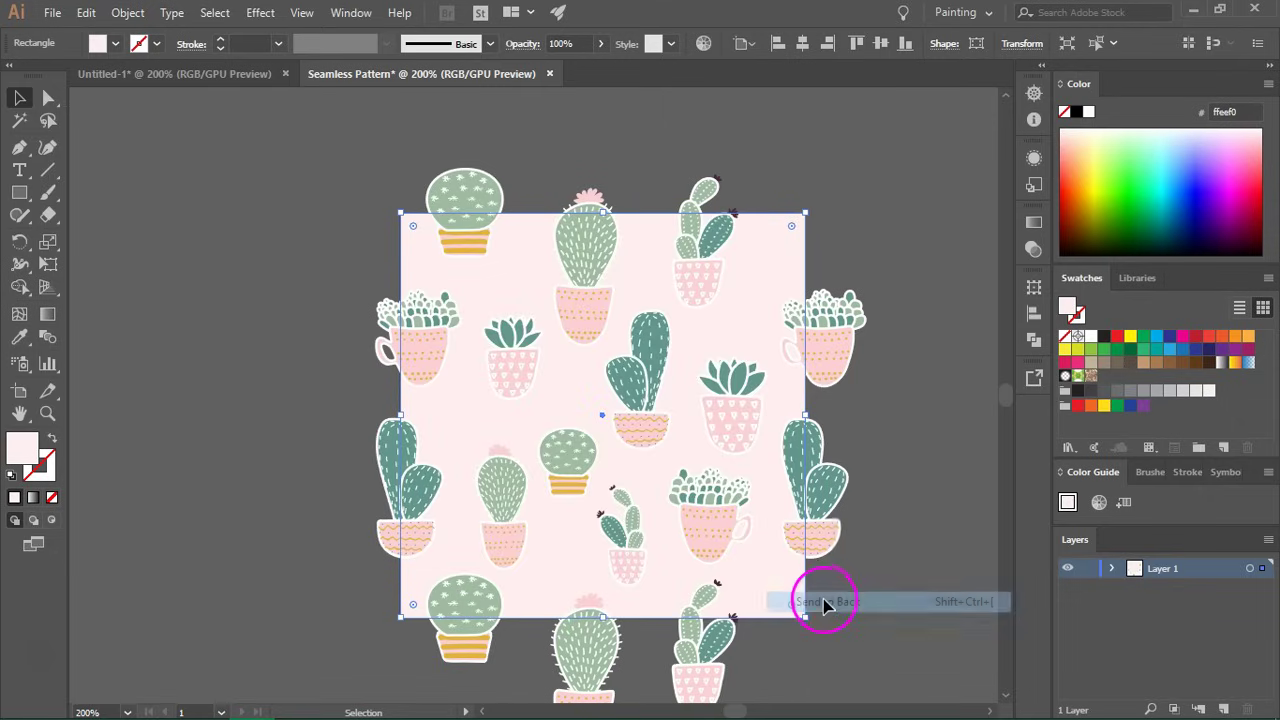
pyautogui.click(940, 430)
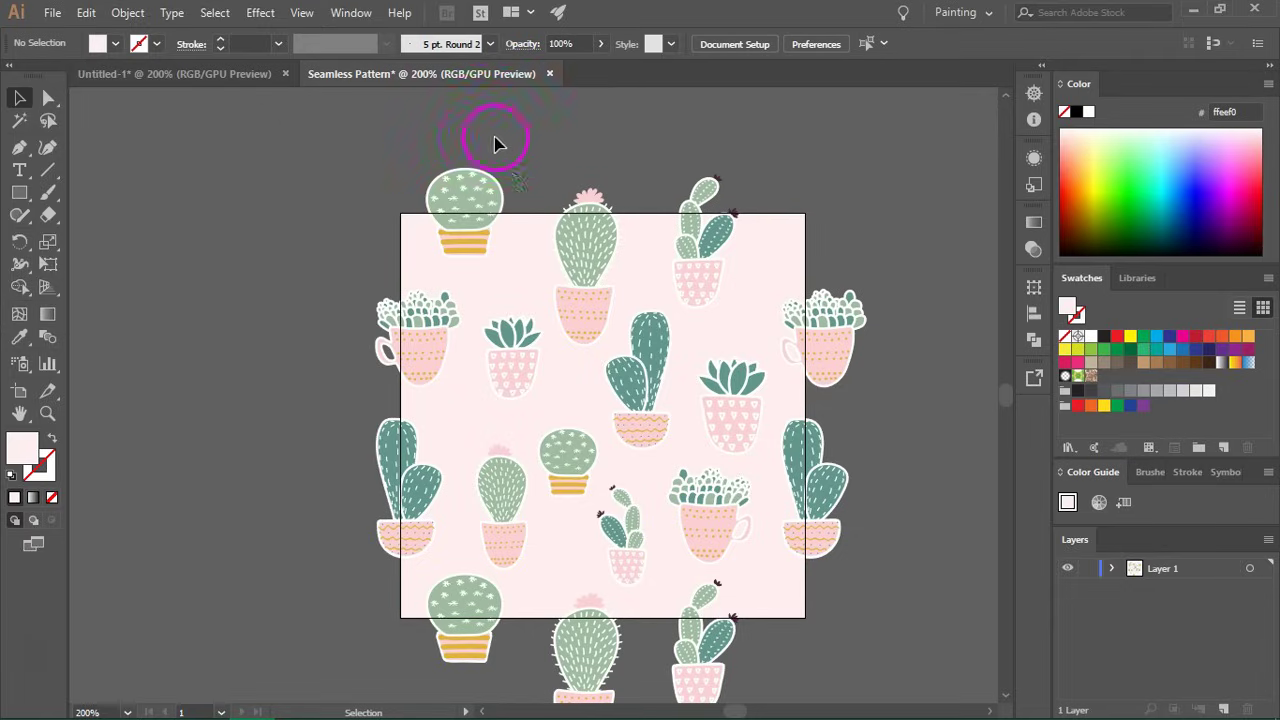
# Expand the appearance of the selected cactus pattern artwork.
pyautogui.click(452, 197)
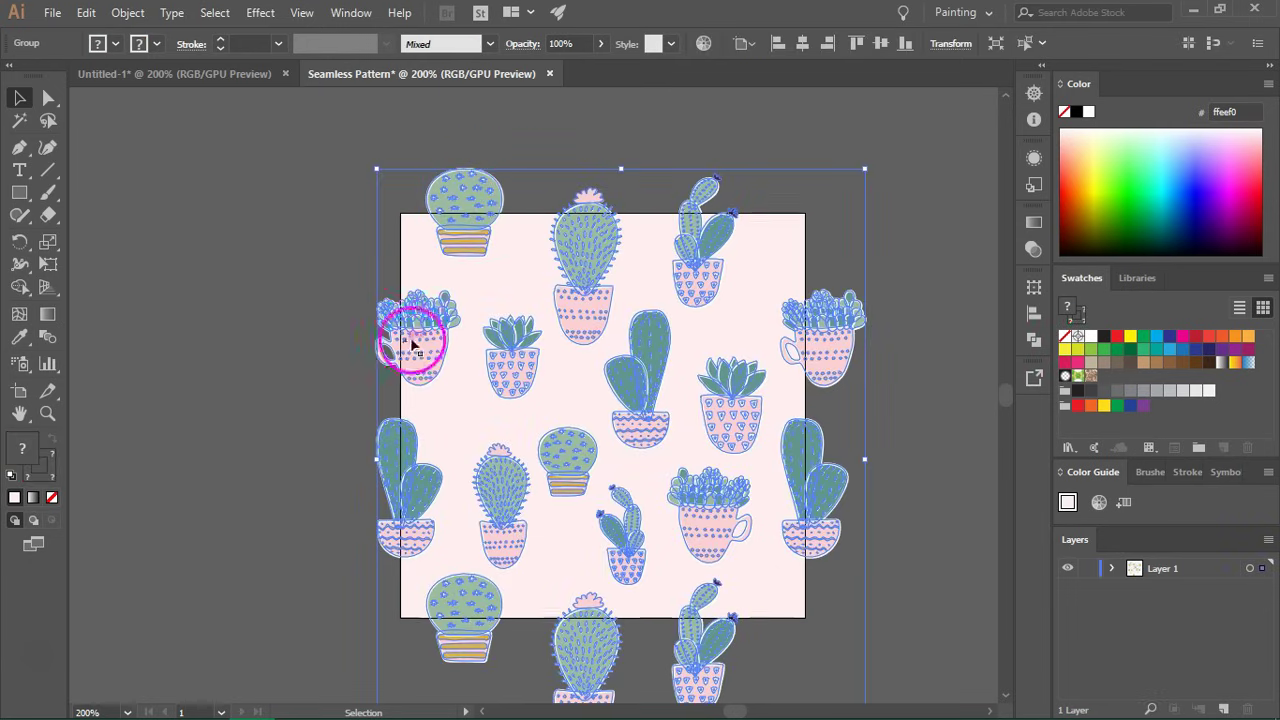
pyautogui.click(128, 12)
pyautogui.click(200, 228)
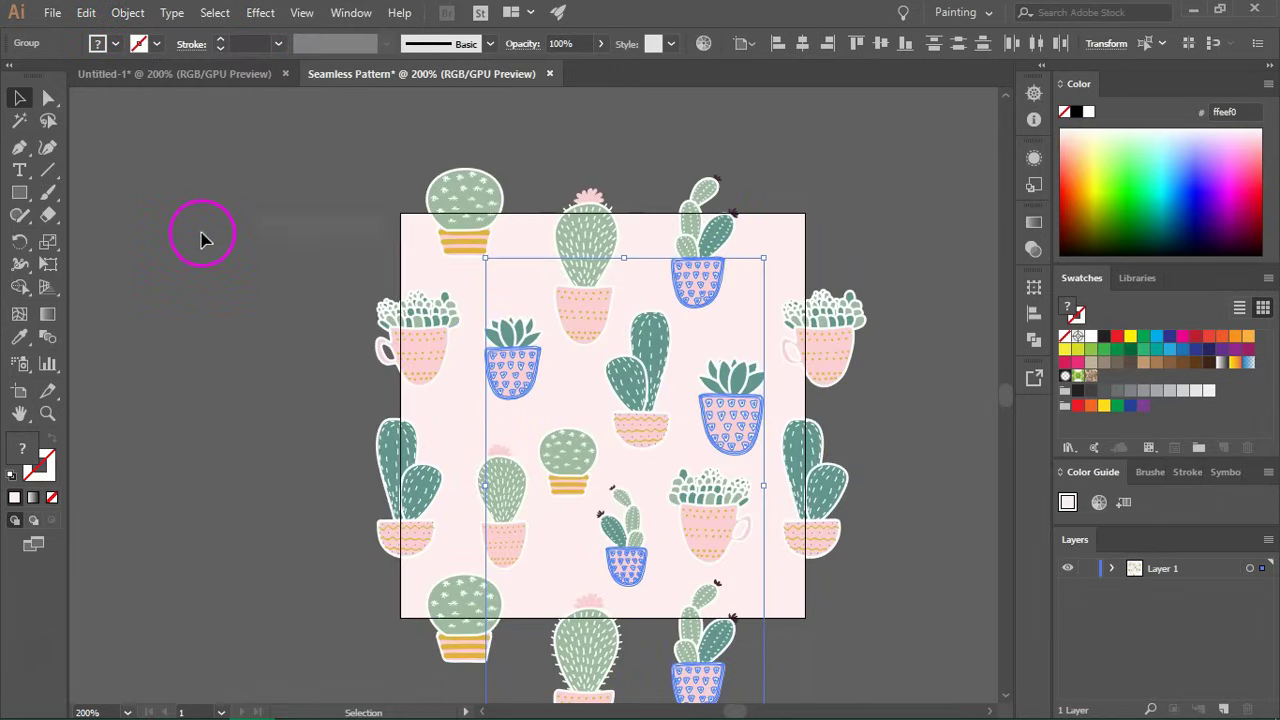
# Expand the artwork again with Fill and Stroke checked, then deselect it.
pyautogui.click(485, 193)
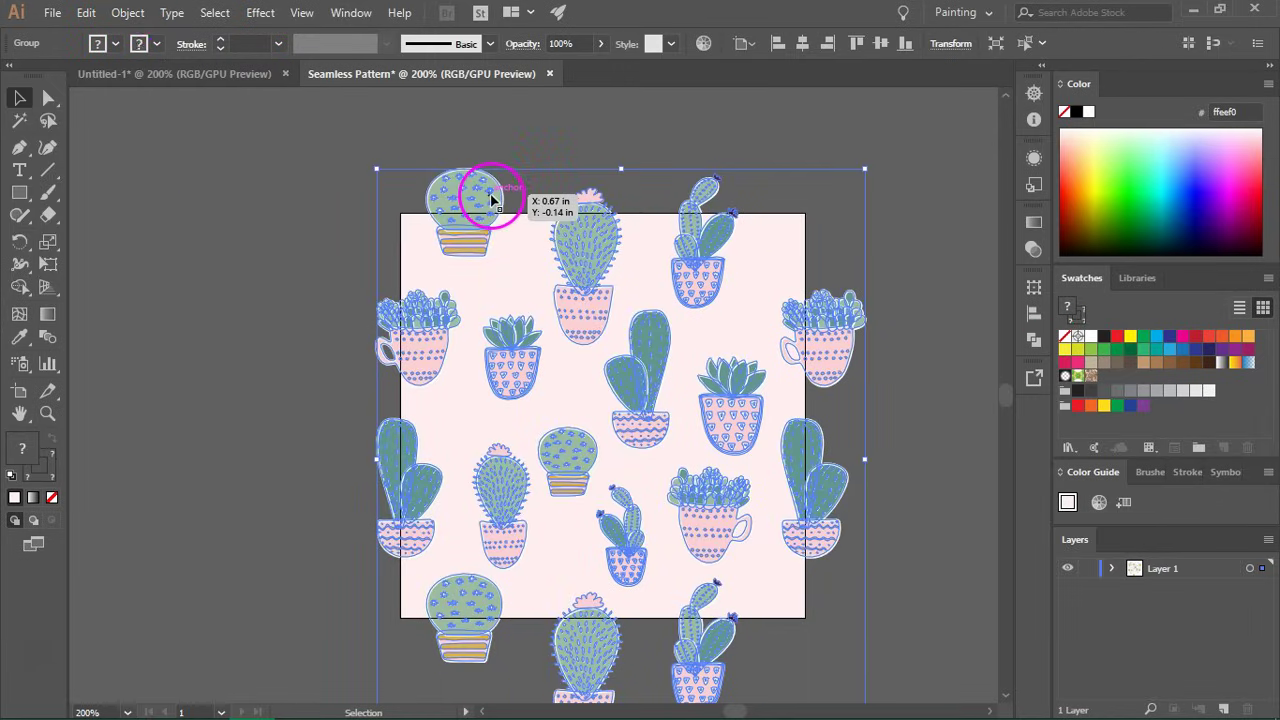
pyautogui.click(127, 12)
pyautogui.click(208, 205)
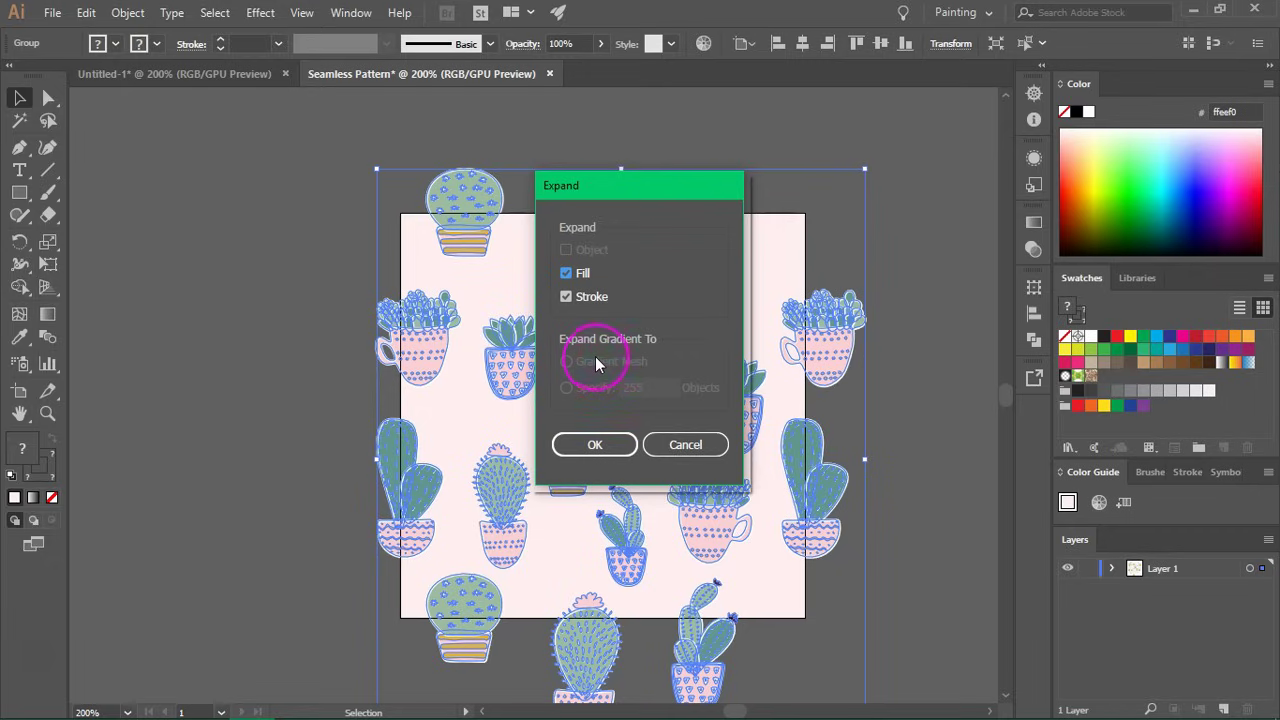
pyautogui.click(589, 444)
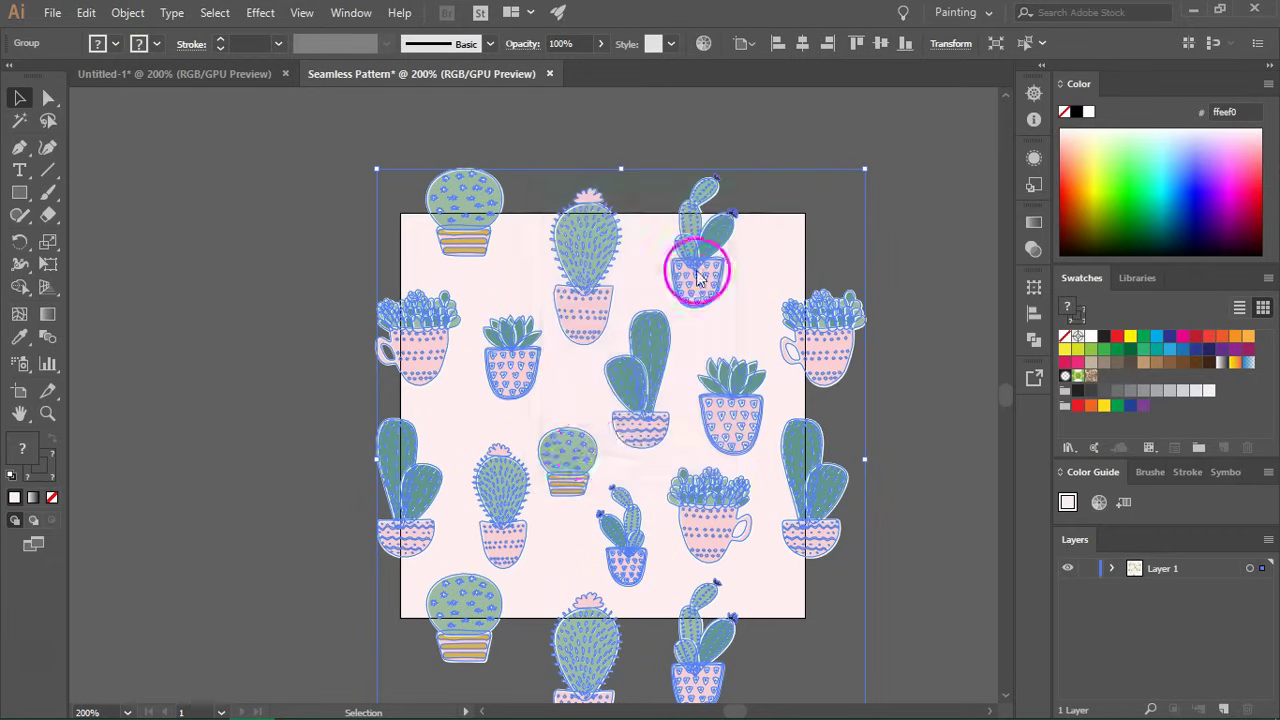
pyautogui.click(900, 234)
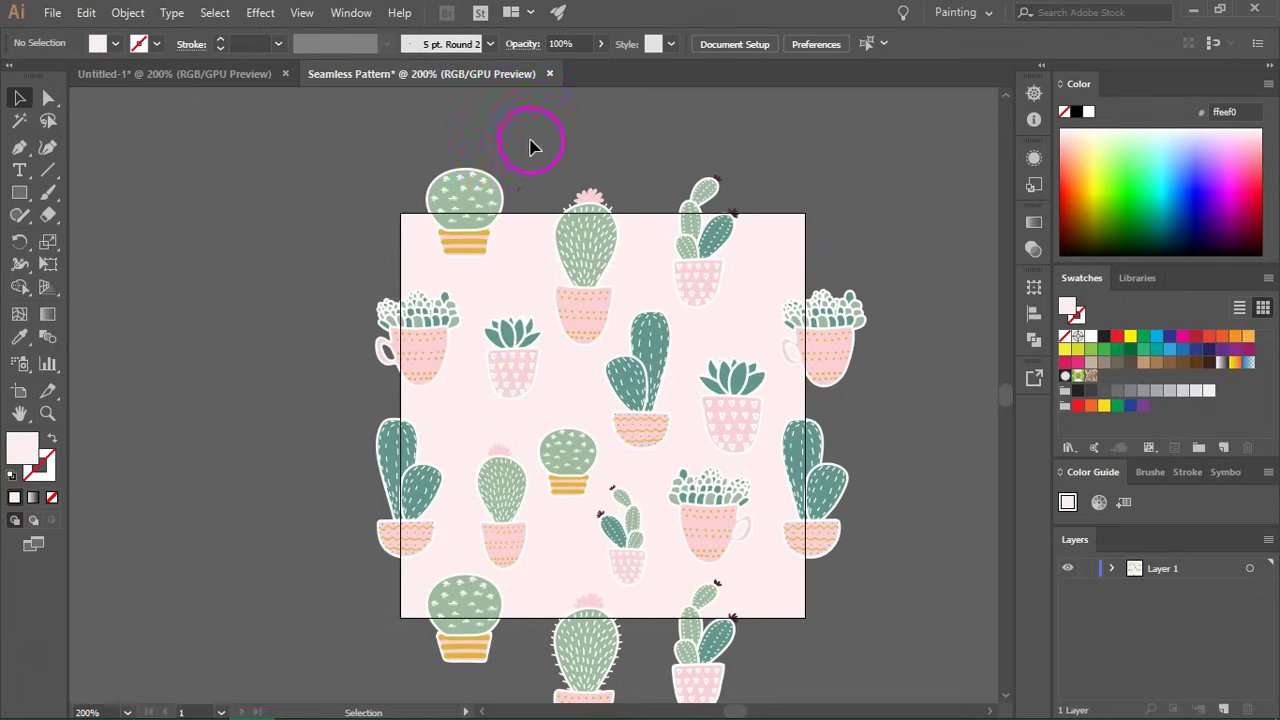
# Copy the pink background square, paste it in back, and target the copy in Layer 1.
pyautogui.click(521, 277)
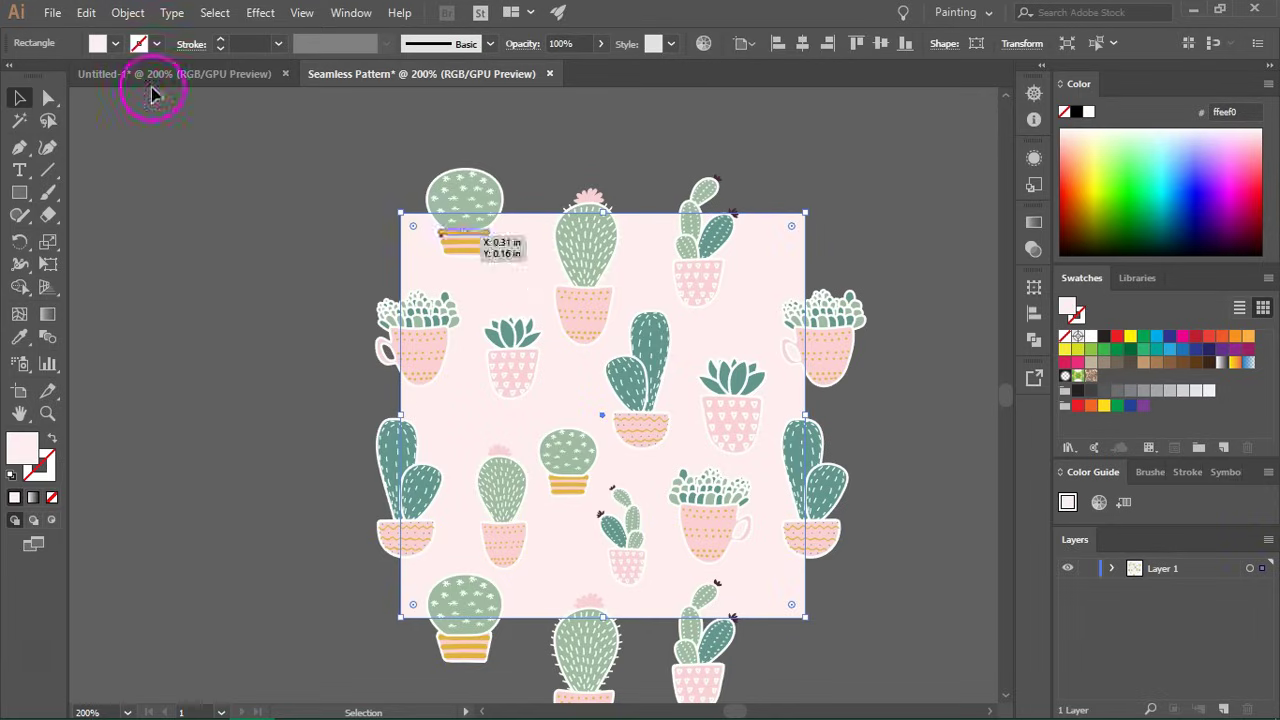
pyautogui.click(87, 14)
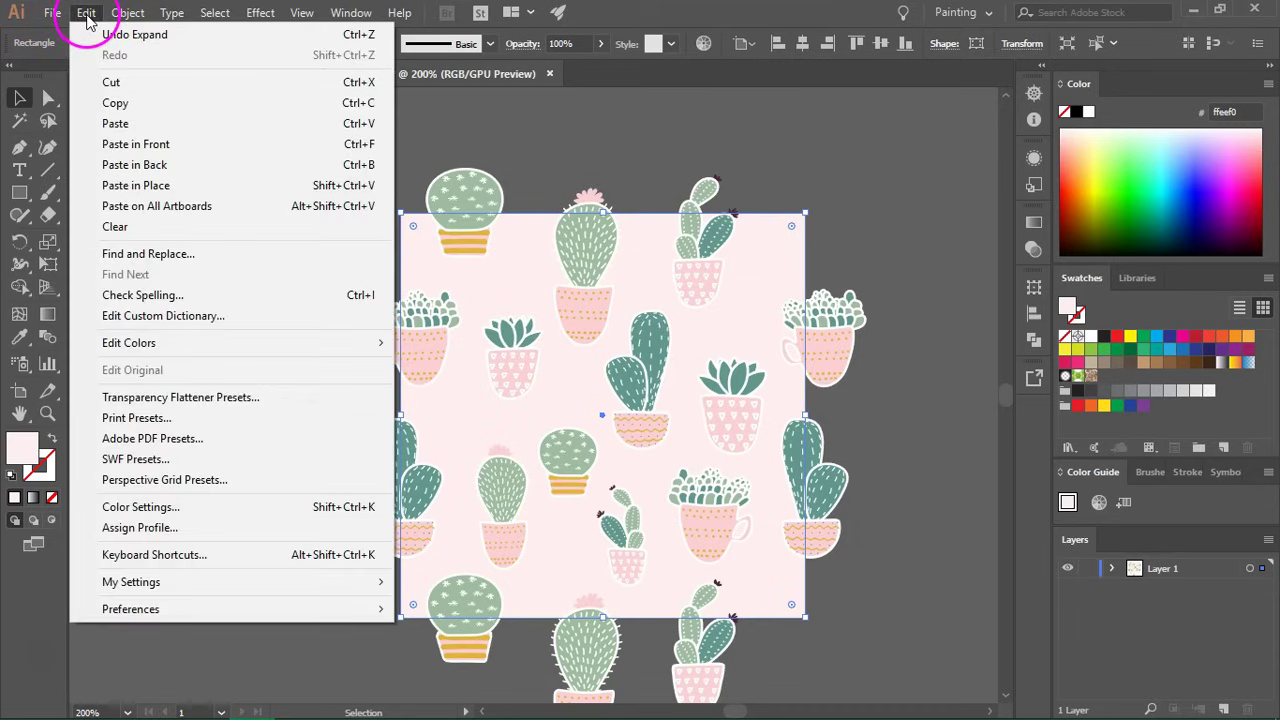
pyautogui.click(88, 103)
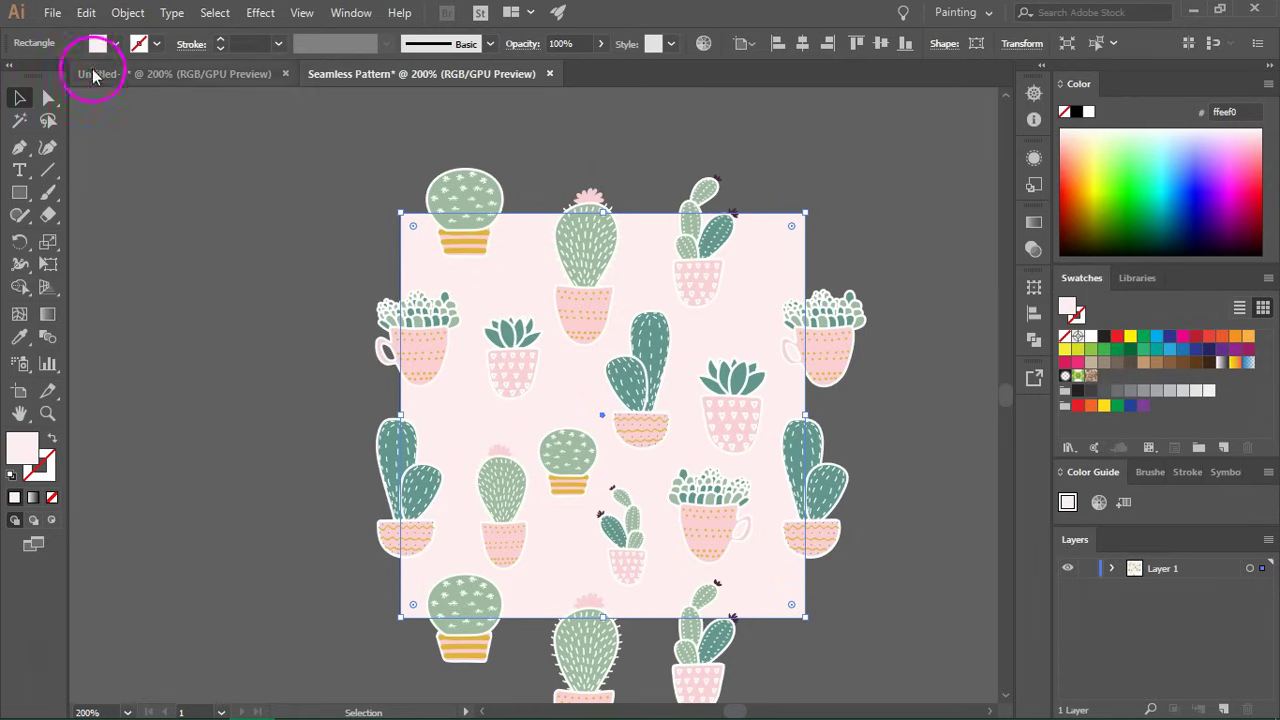
pyautogui.click(82, 14)
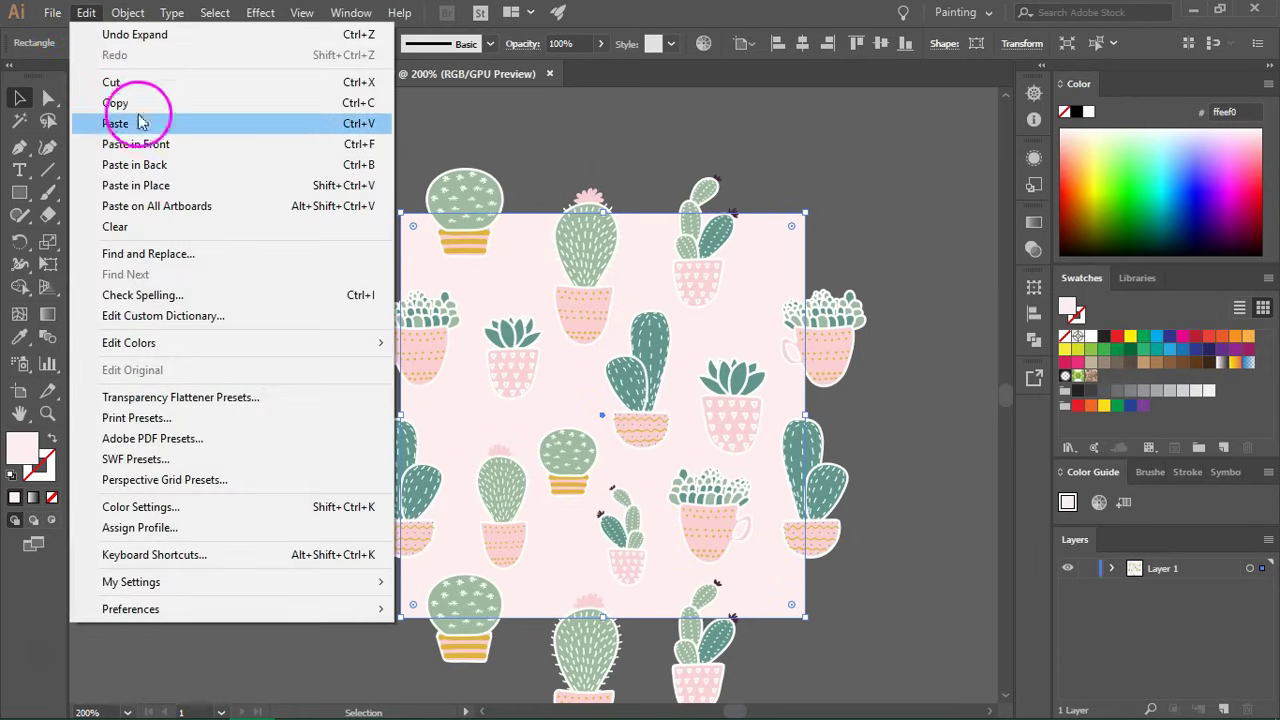
pyautogui.click(130, 167)
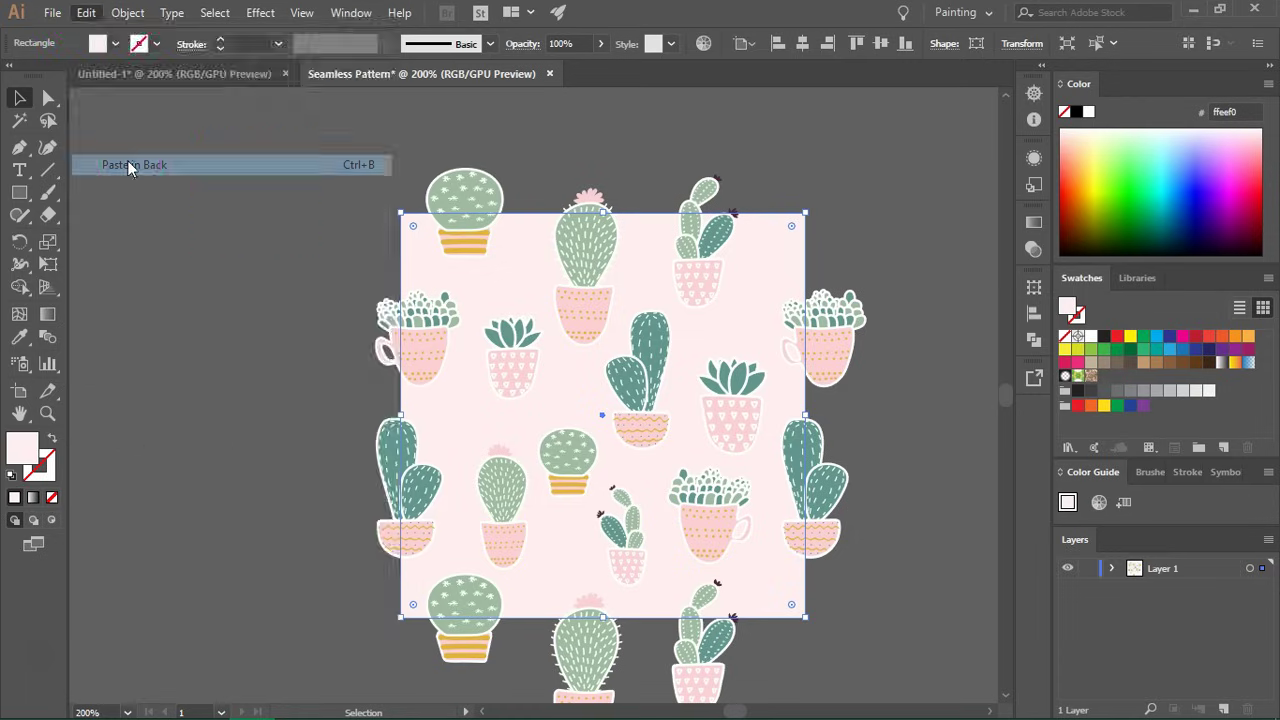
pyautogui.click(1112, 569)
pyautogui.click(1158, 628)
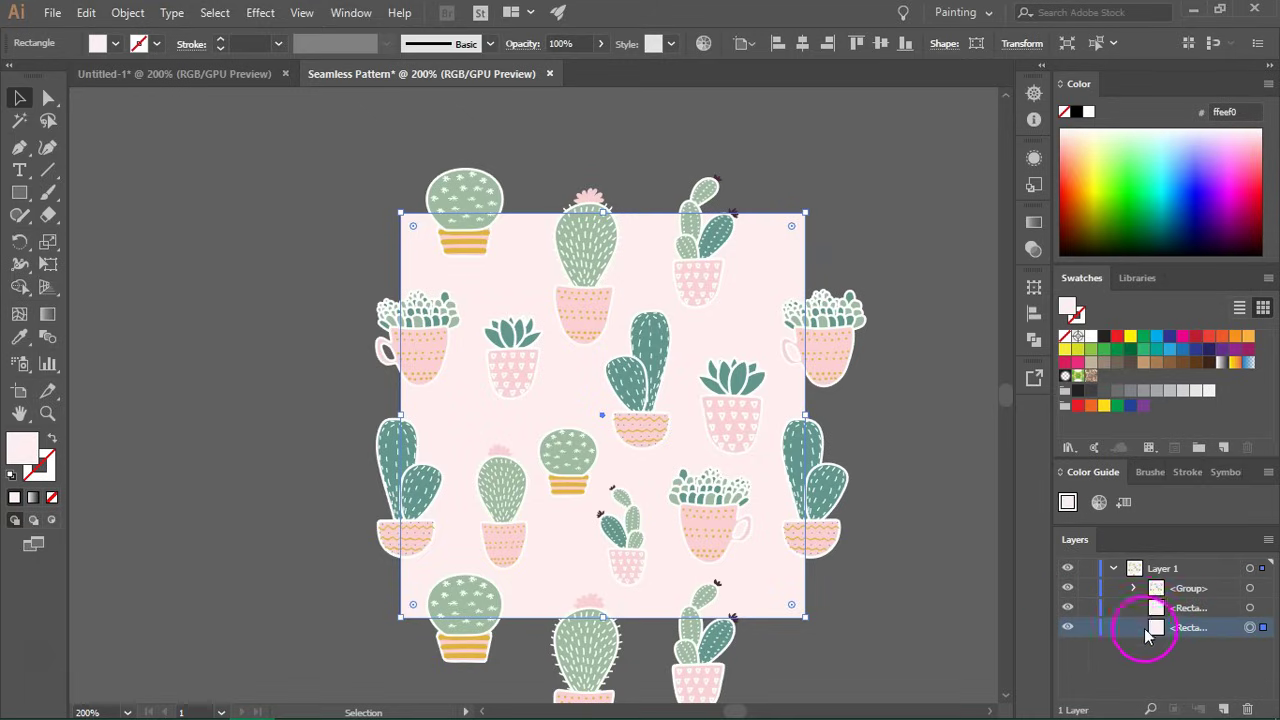
# Give the back rectangle copy a None fill, then select all the tile artwork.
pyautogui.click(52, 458)
pyautogui.press('x')
pyautogui.click(52, 497)
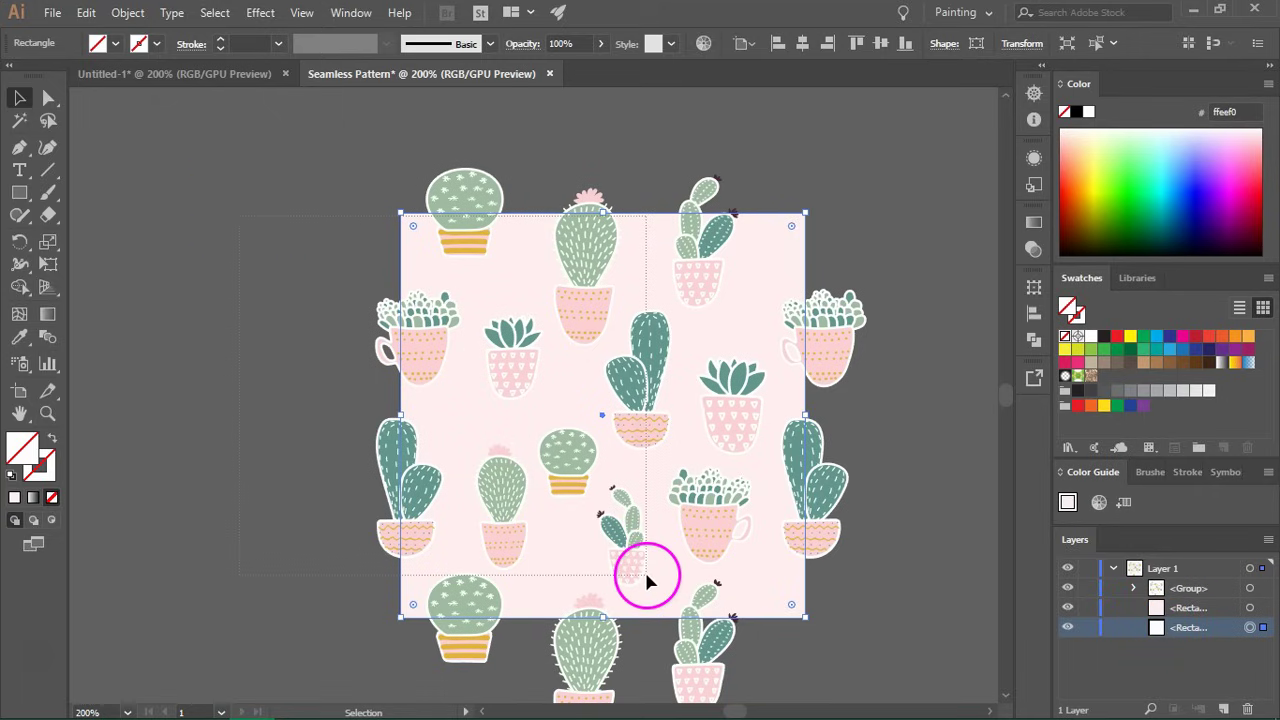
pyautogui.hotkey('ctrl', 'a')
# Add the selected tile artwork to the Swatches panel as a new pattern swatch.
pyautogui.moveTo(770, 270); pyautogui.dragTo(1112, 376)
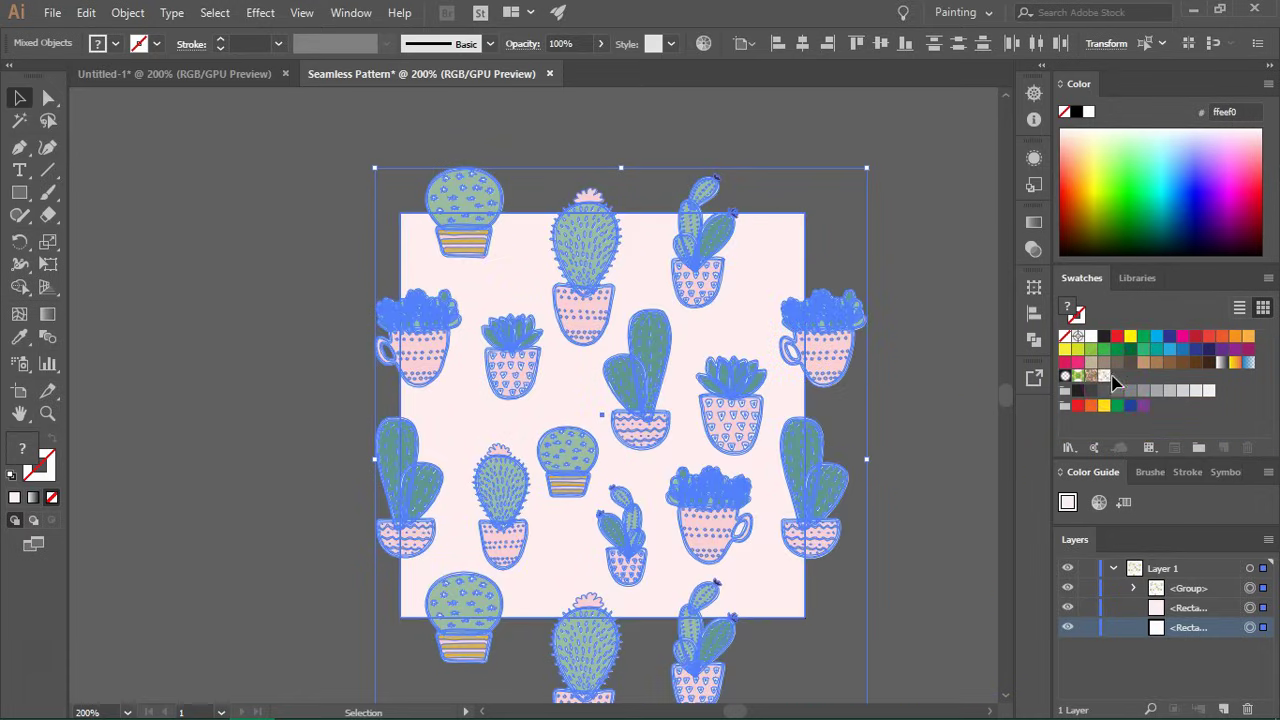
pyautogui.click(932, 249)
pyautogui.scroll(-10, 871, 236)
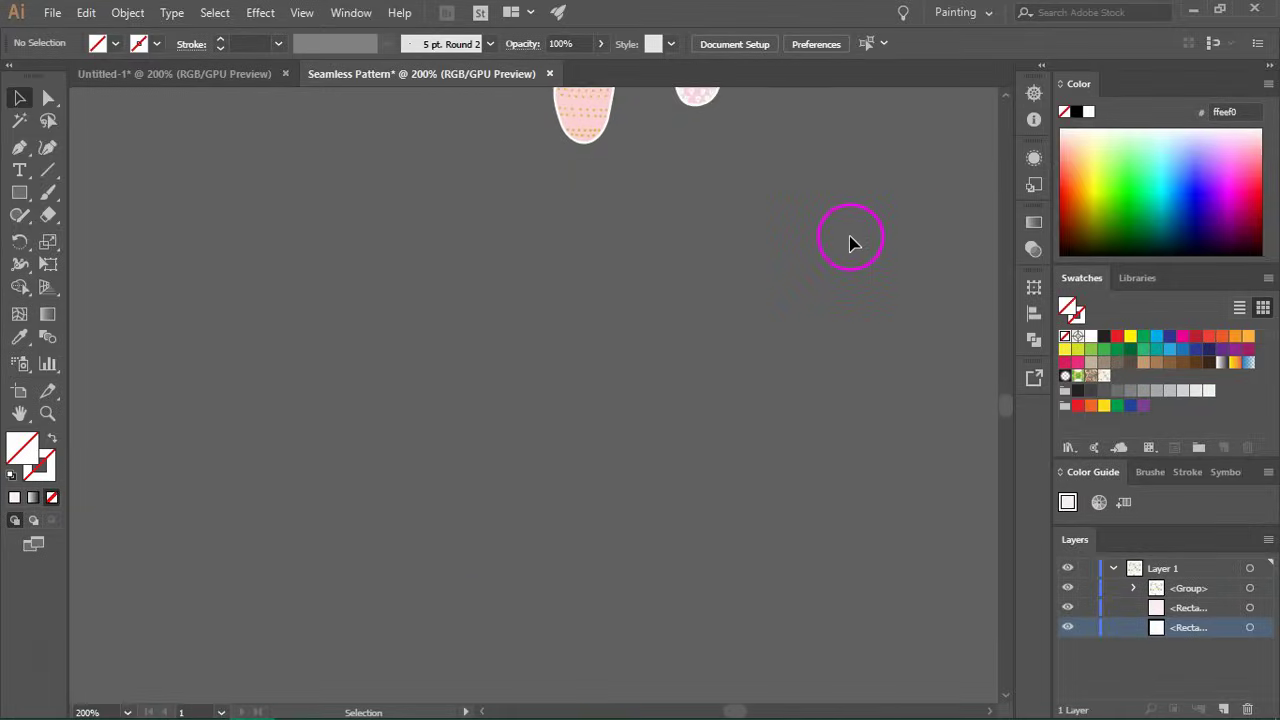
pyautogui.scroll(-2, 850, 243)
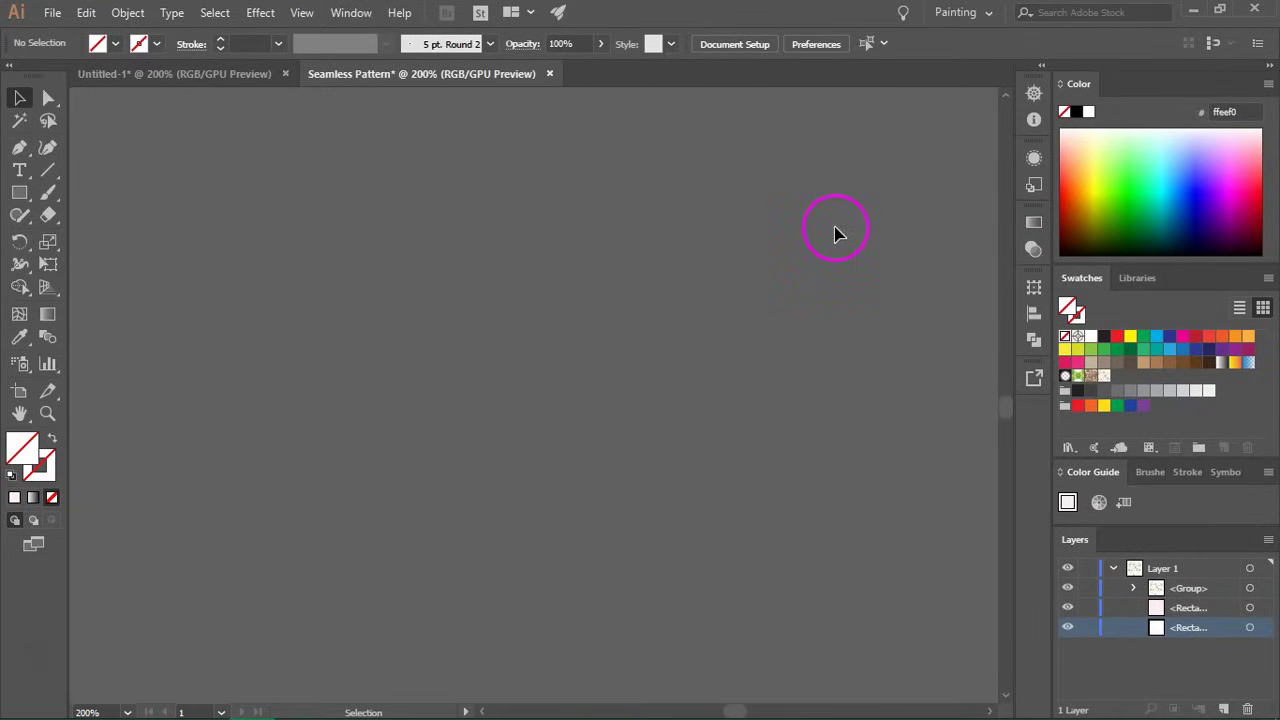
# Draw a large rectangle filled with the new cactus pattern swatch.
pyautogui.click(1104, 376)
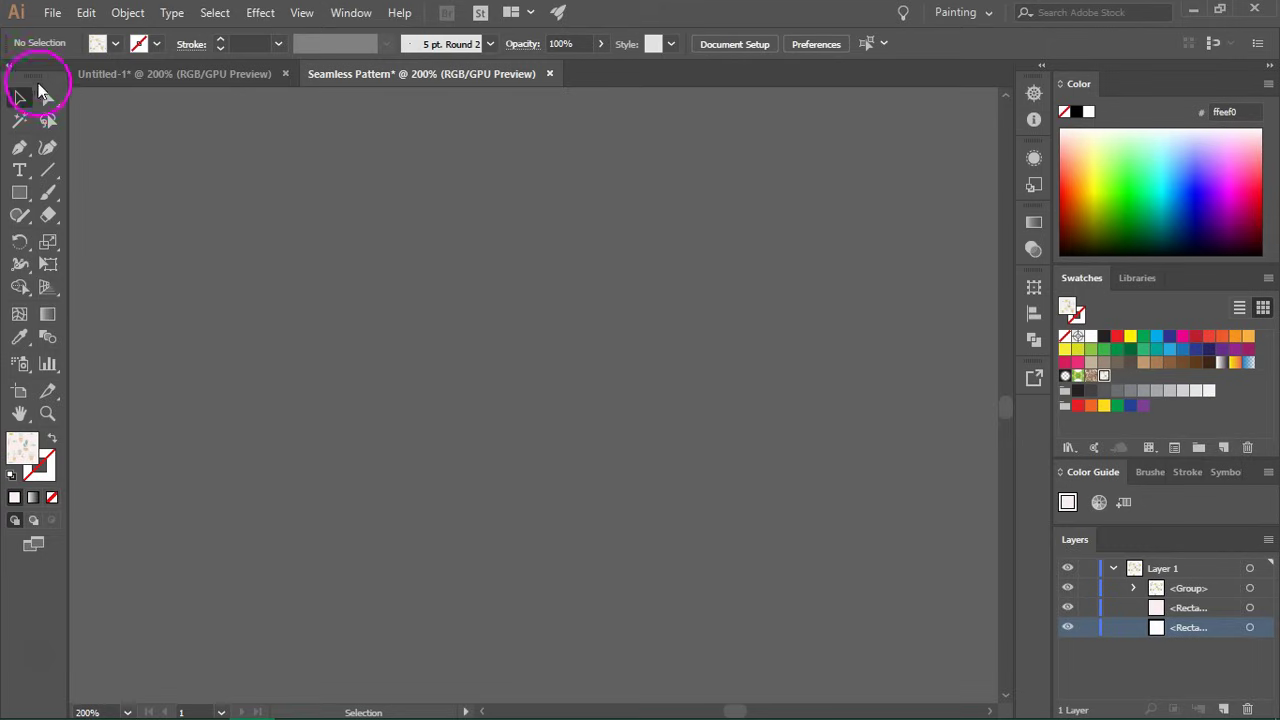
pyautogui.click(19, 192)
pyautogui.moveTo(103, 139); pyautogui.dragTo(968, 687)
# Scale only the pattern fill uniformly to 70%, keeping the rectangle's size unchanged.
pyautogui.scroll(-2, 436, 203)
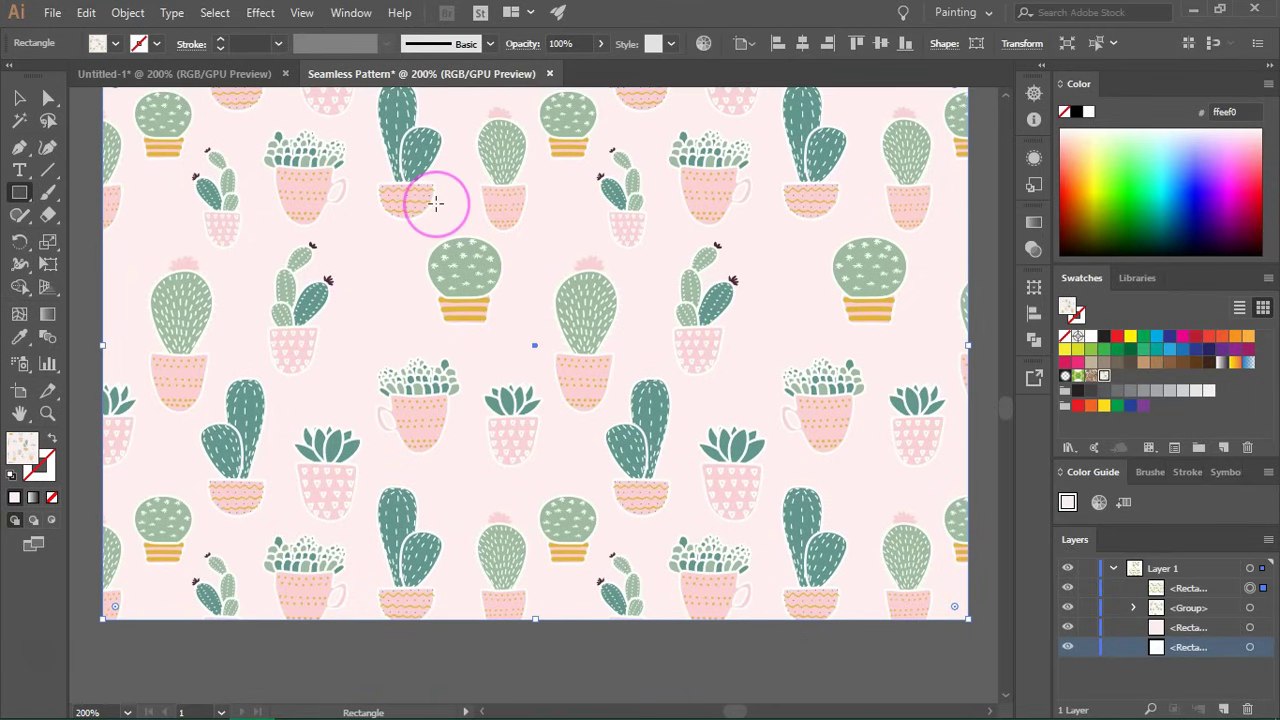
pyautogui.scroll(2, 436, 203)
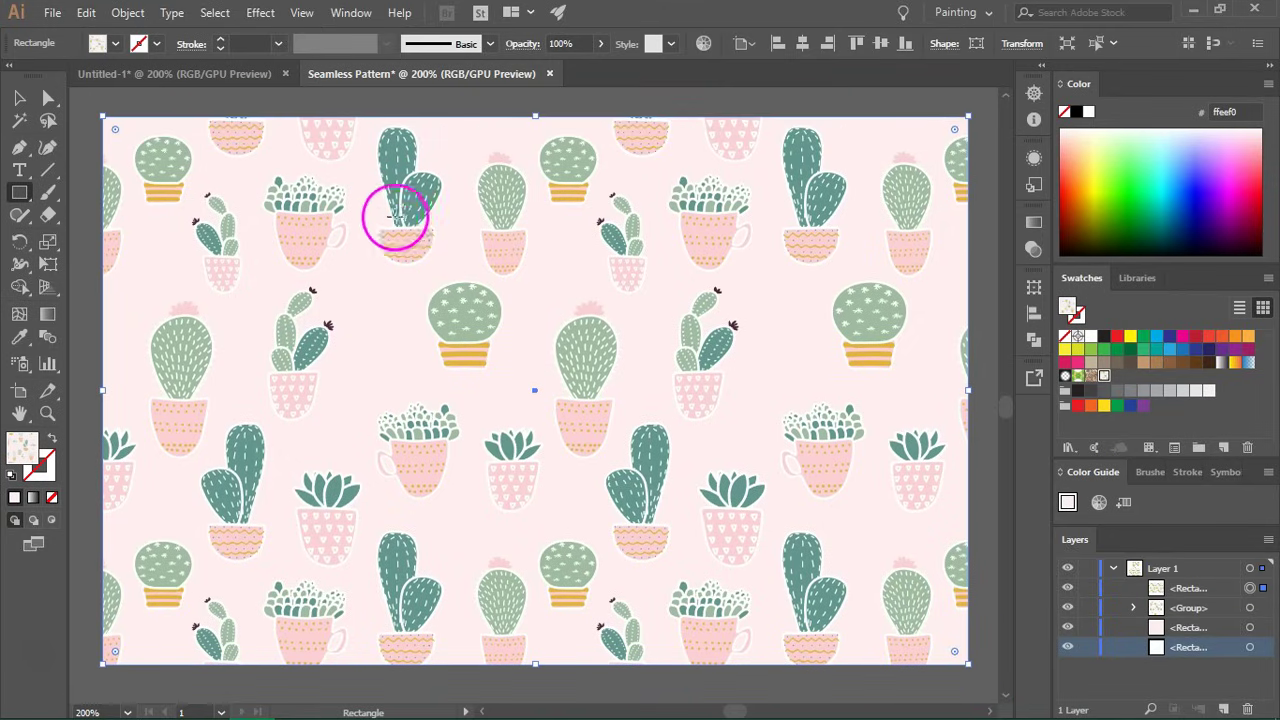
pyautogui.click(128, 20)
pyautogui.moveTo(240, 27)
pyautogui.click(570, 128)
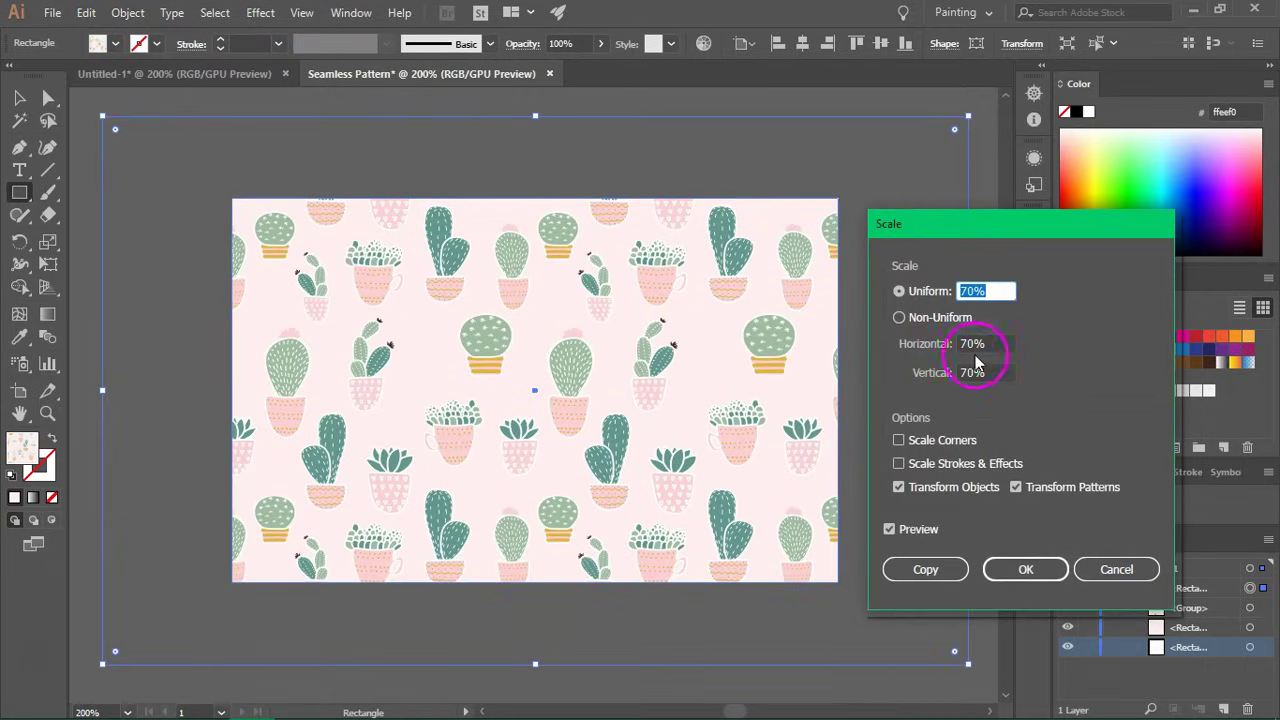
pyautogui.click(949, 494)
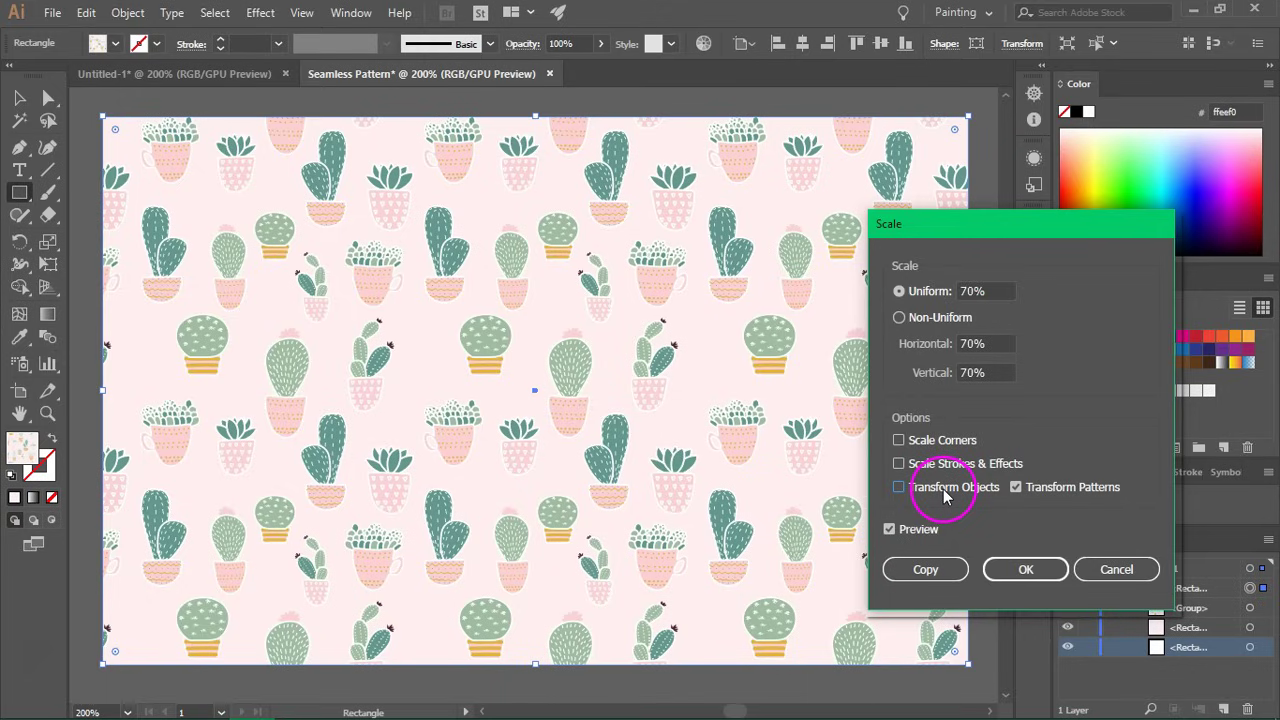
pyautogui.click(1004, 570)
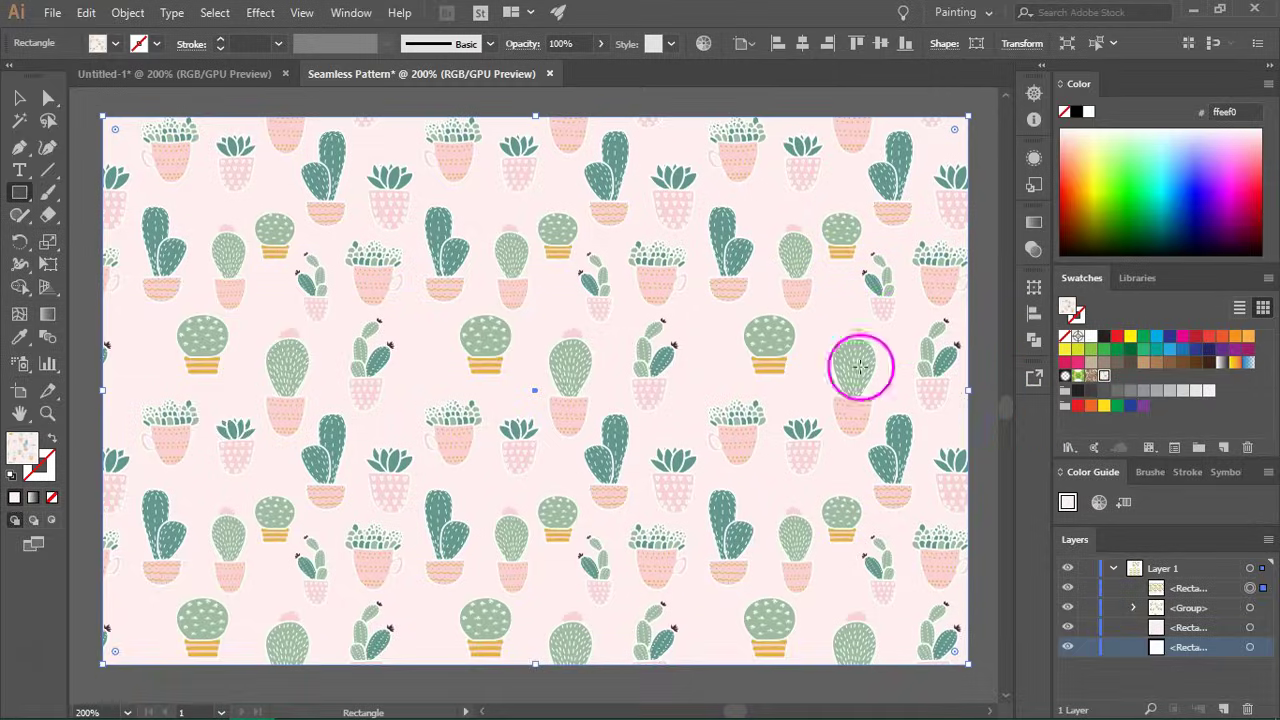
# Shift the cactus pattern's position inside the test rectangle to check the repeat.
pyautogui.scroll(5, 471, 309)
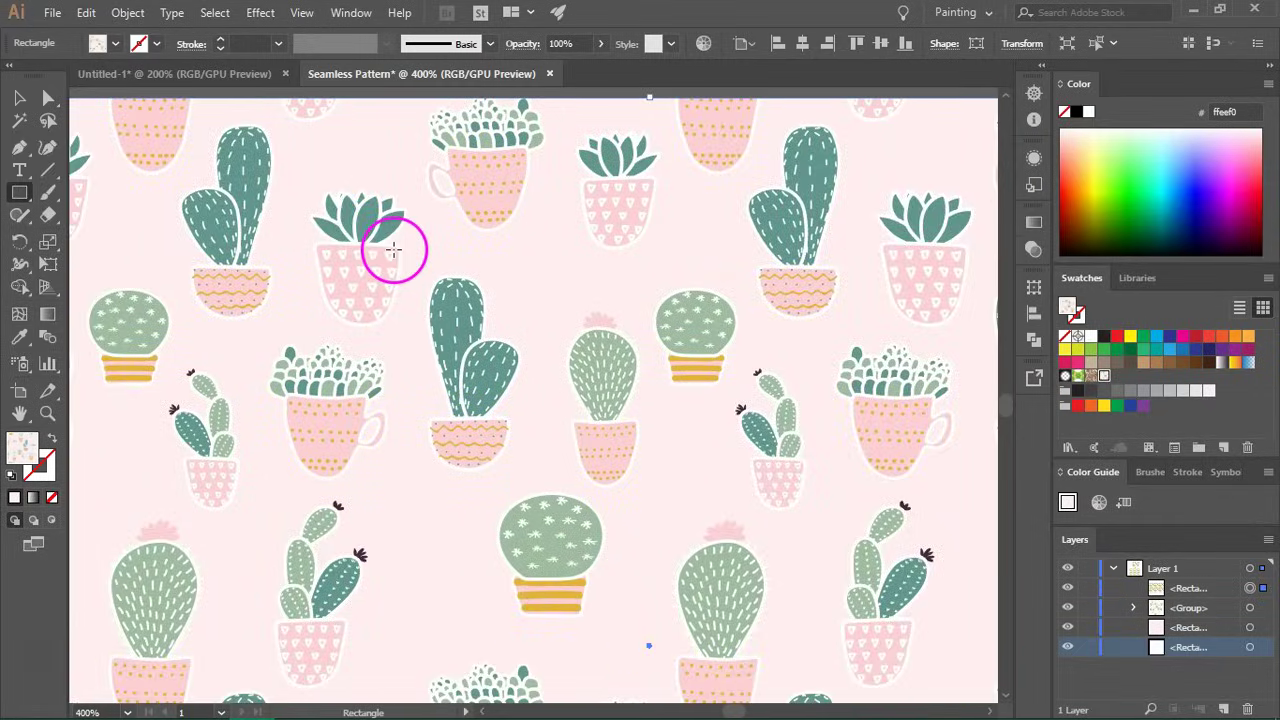
pyautogui.scroll(-6, 394, 250)
pyautogui.moveTo(386, 237); pyautogui.dragTo(531, 310)
pyautogui.scroll(1, 174, 389)
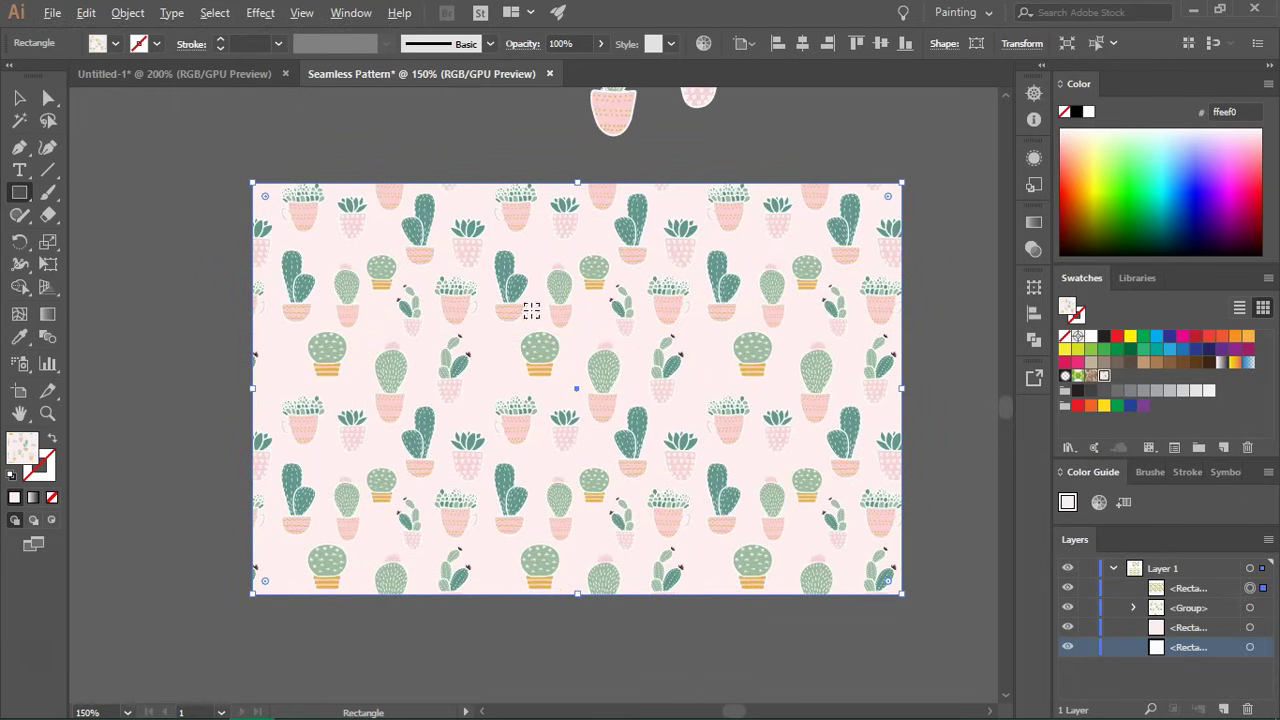
pyautogui.scroll(3, 531, 310)
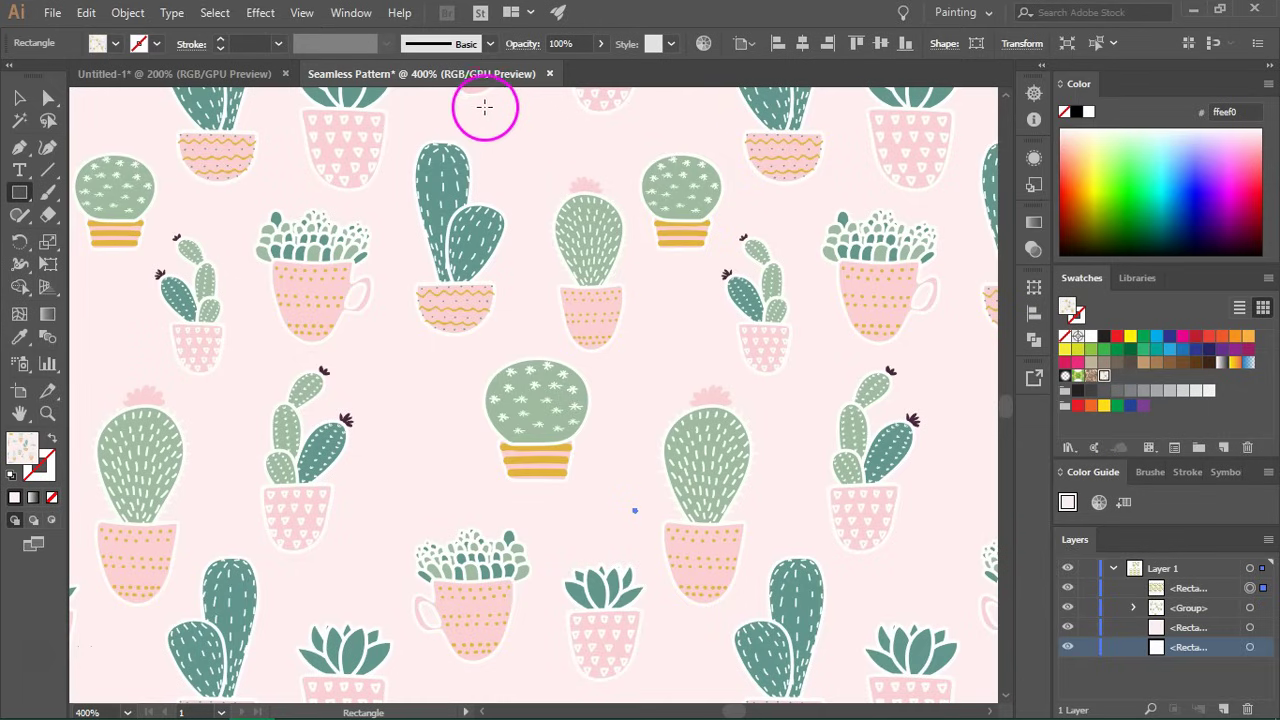
pyautogui.scroll(-3, 486, 322)
pyautogui.press('Up')
pyautogui.press('Up')
pyautogui.press('Up')
# Switch to the Selection tool with the pattern-filled rectangle in view.
pyautogui.scroll(2, 486, 322)
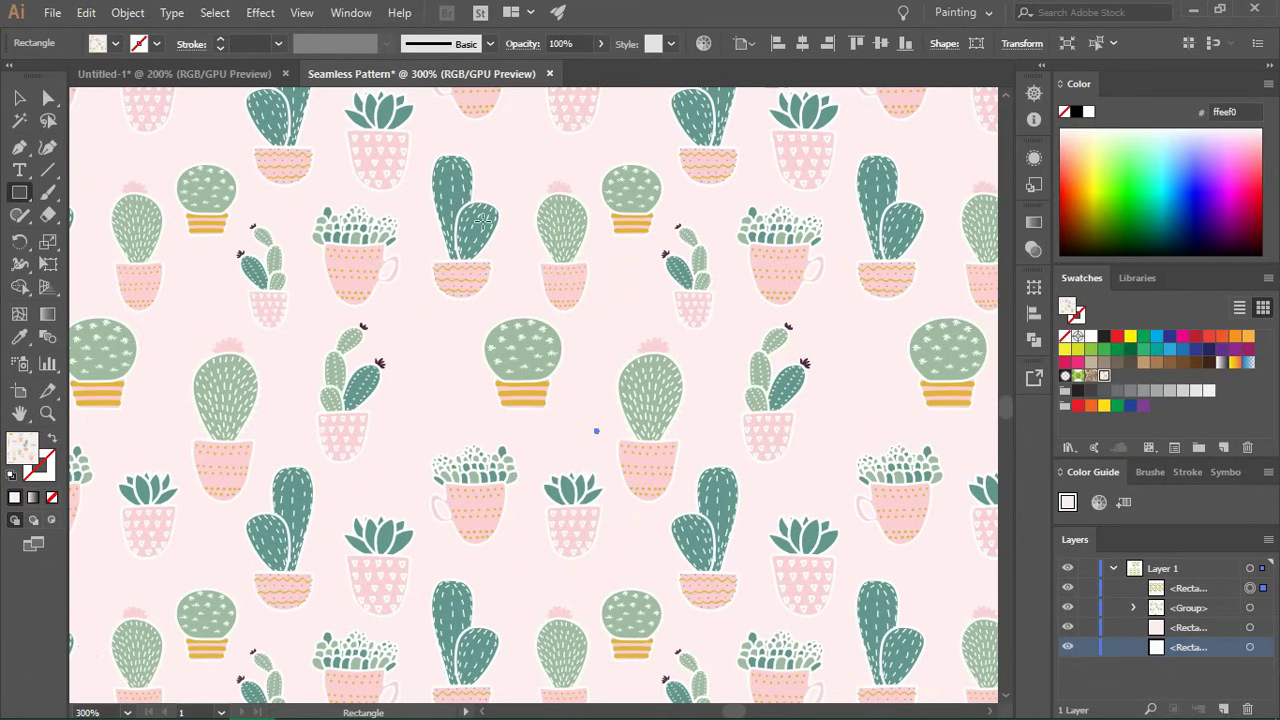
pyautogui.scroll(-1, 483, 220)
pyautogui.scroll(-1, 483, 220)
pyautogui.scroll(1, 466, 200)
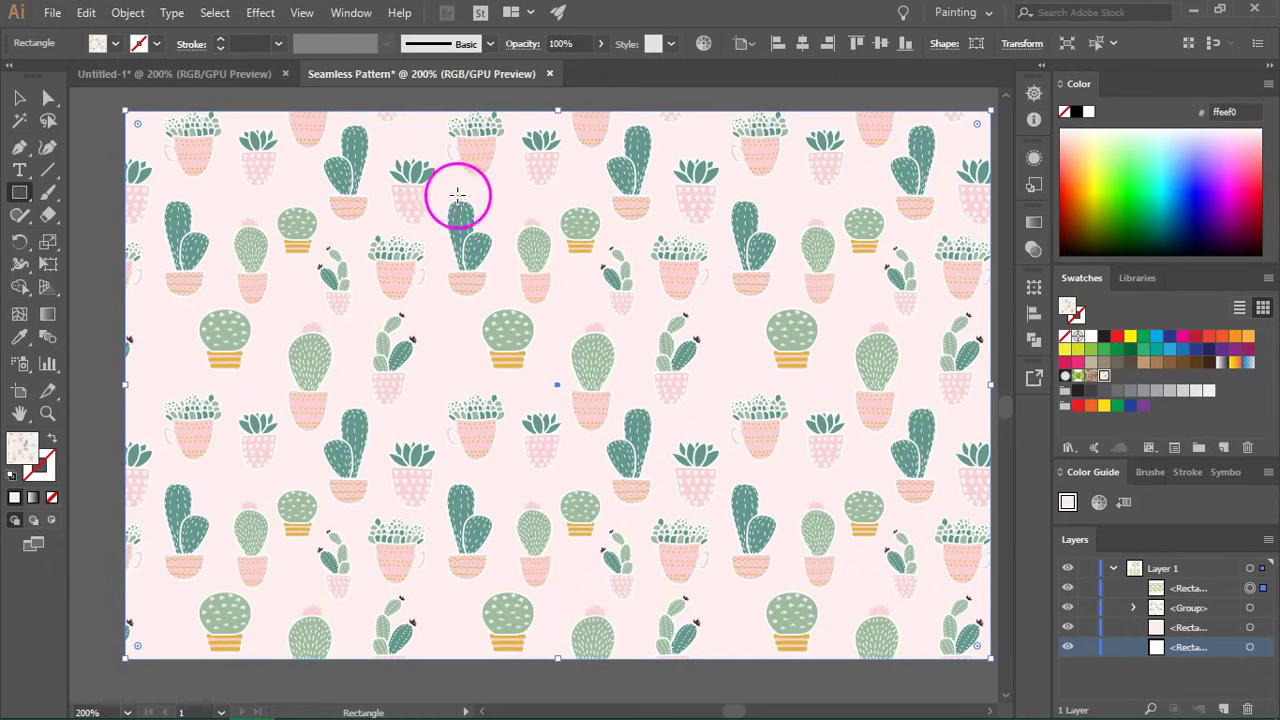
pyautogui.click(19, 97)
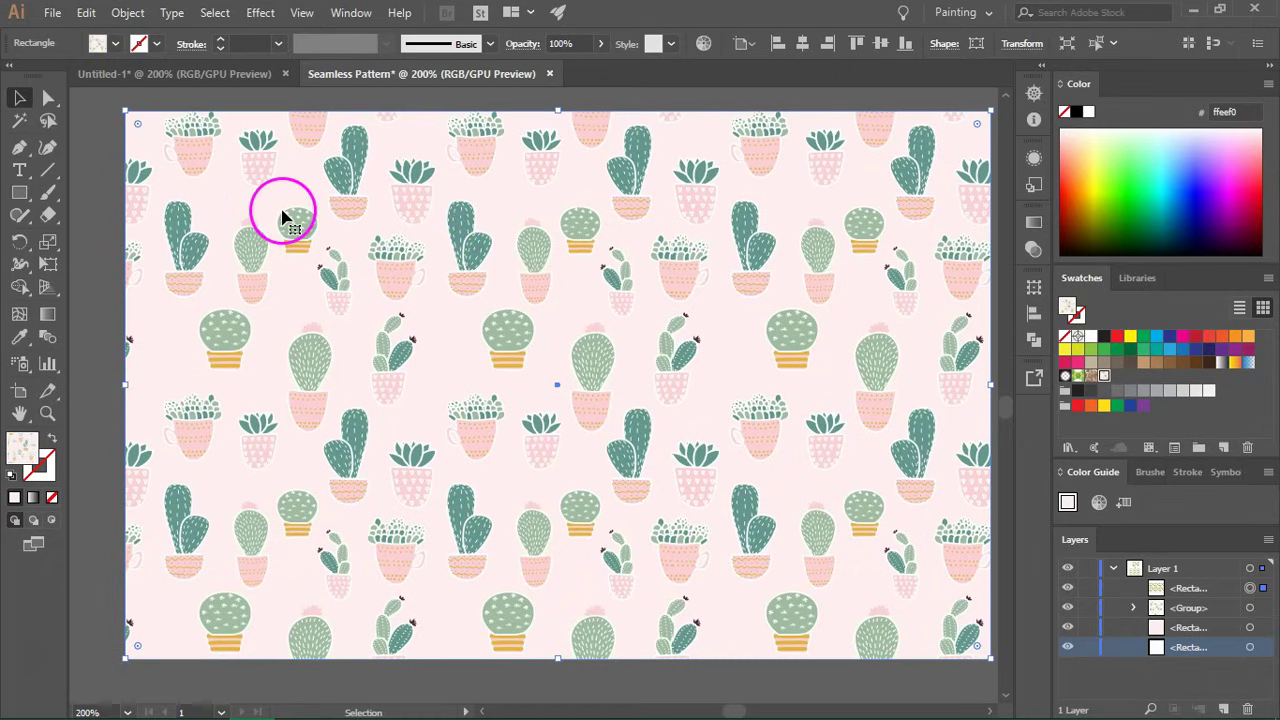
pyautogui.scroll(1, 283, 218)
# Delete the pattern-filled test rectangle, deselect, and bring the pink cactus tile into view.
pyautogui.press('Delete')
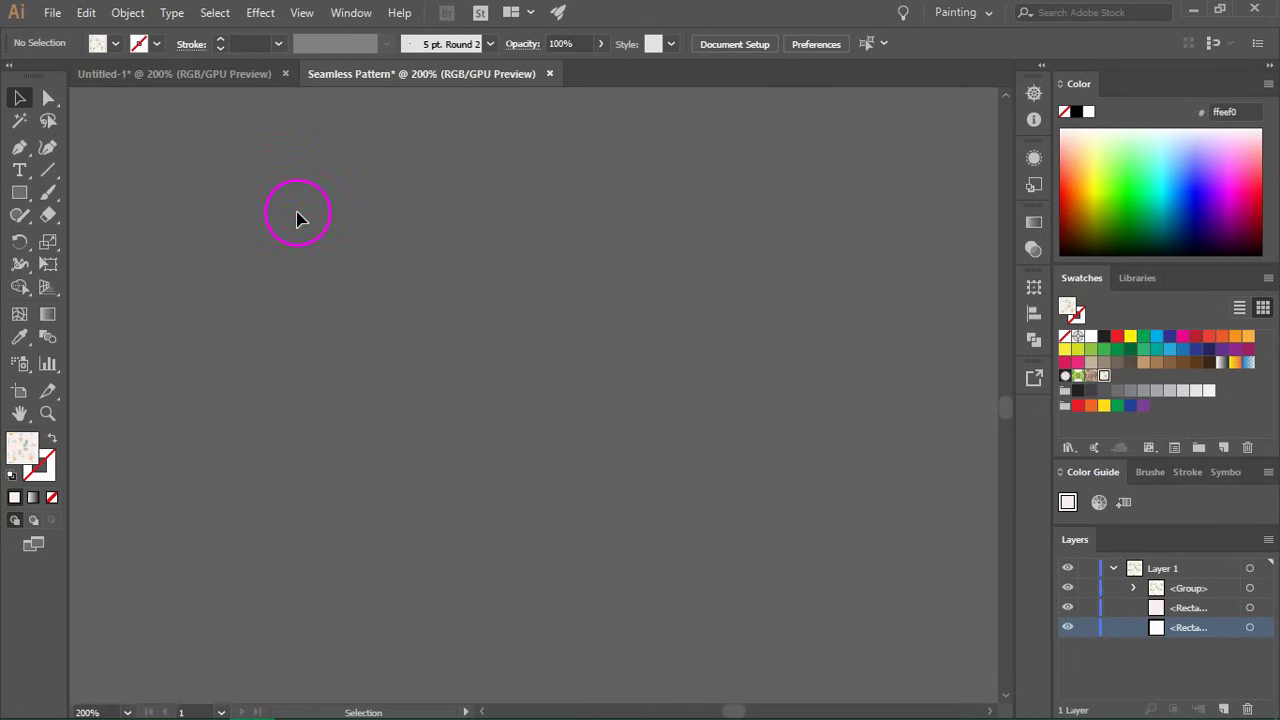
pyautogui.click(297, 218)
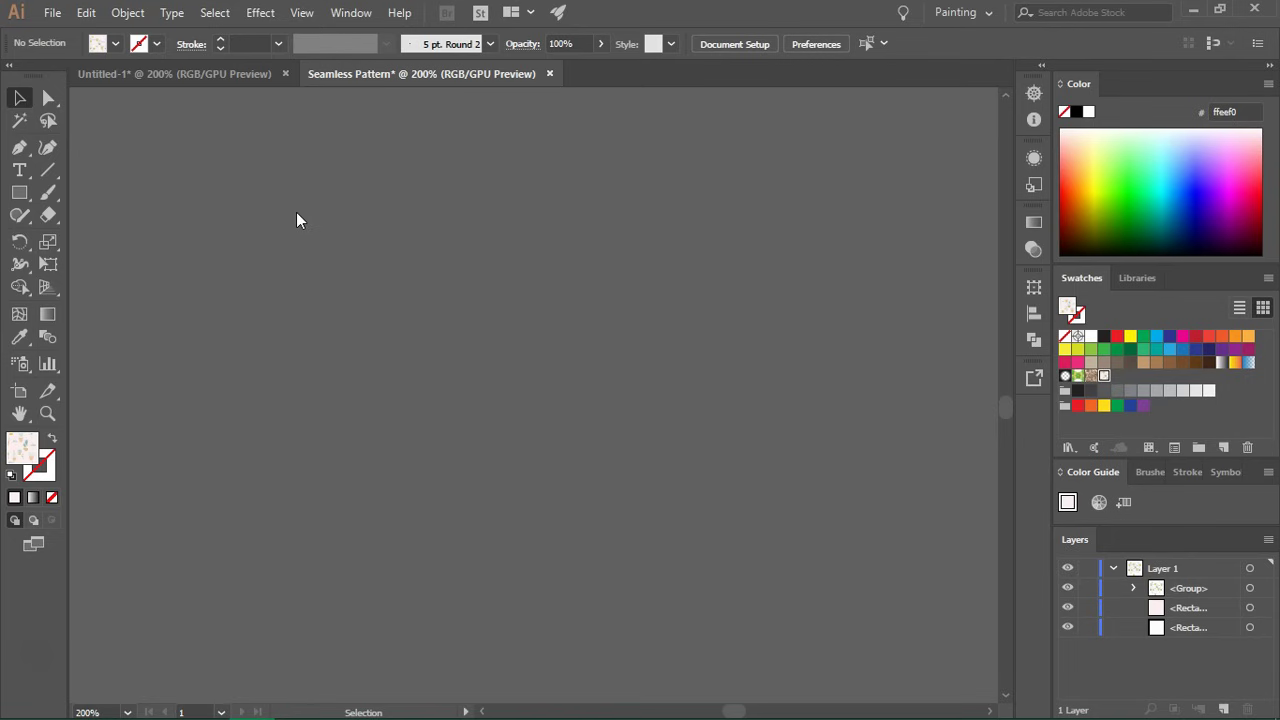
pyautogui.scroll(10, 296, 218)
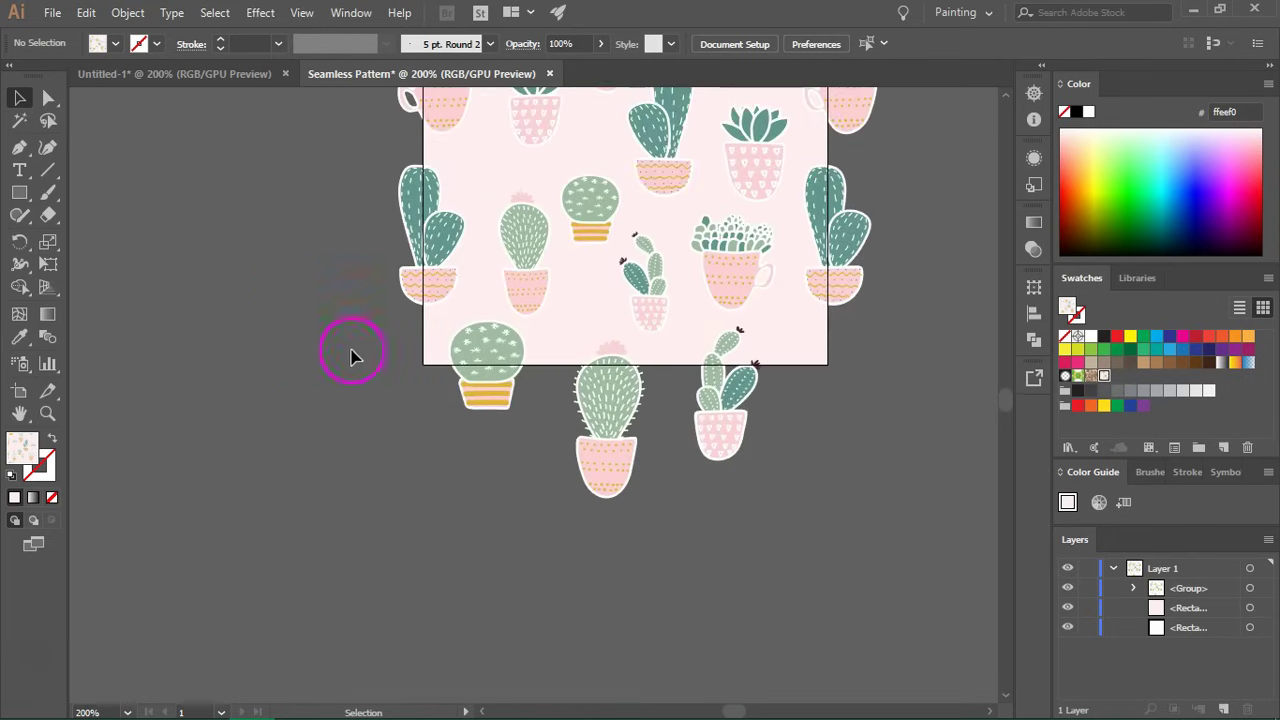
pyautogui.scroll(10, 297, 271)
pyautogui.scroll(-8, 286, 277)
pyautogui.scroll(3, 305, 272)
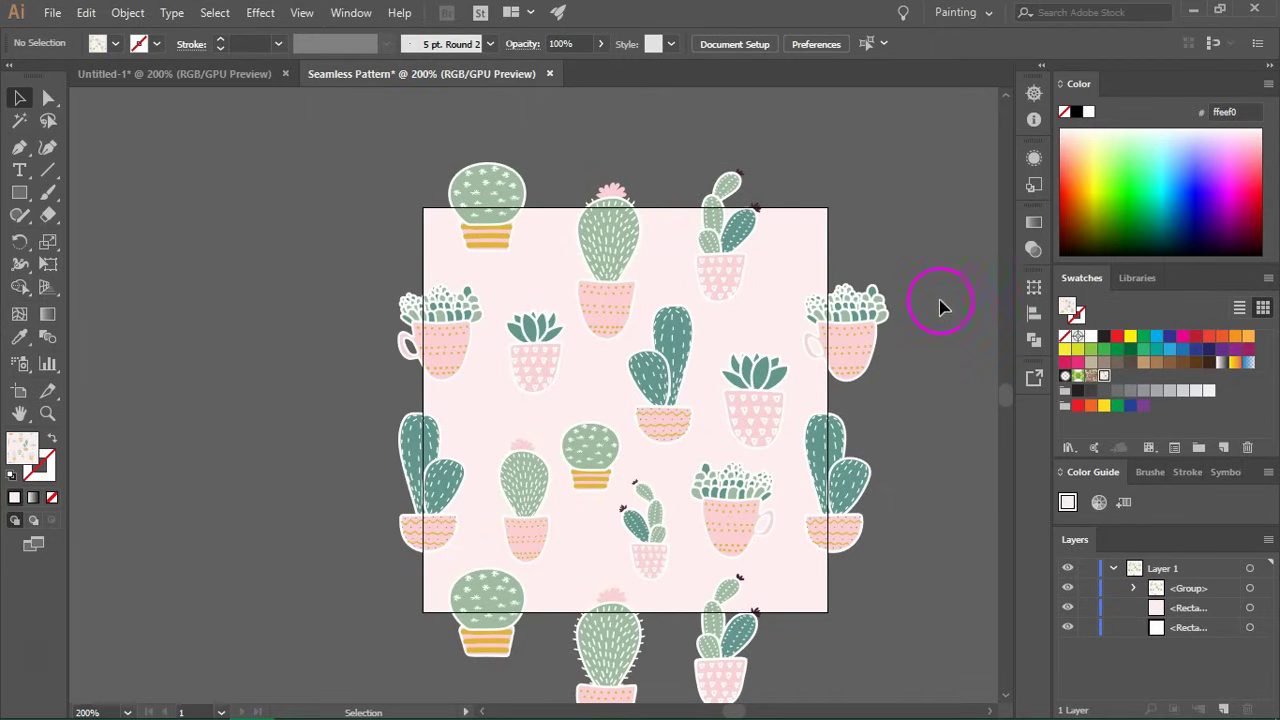
# Delete the bottom rectangle in Layers, duplicate the pink square, and stack the copy above the cactus group.
pyautogui.click(1185, 627)
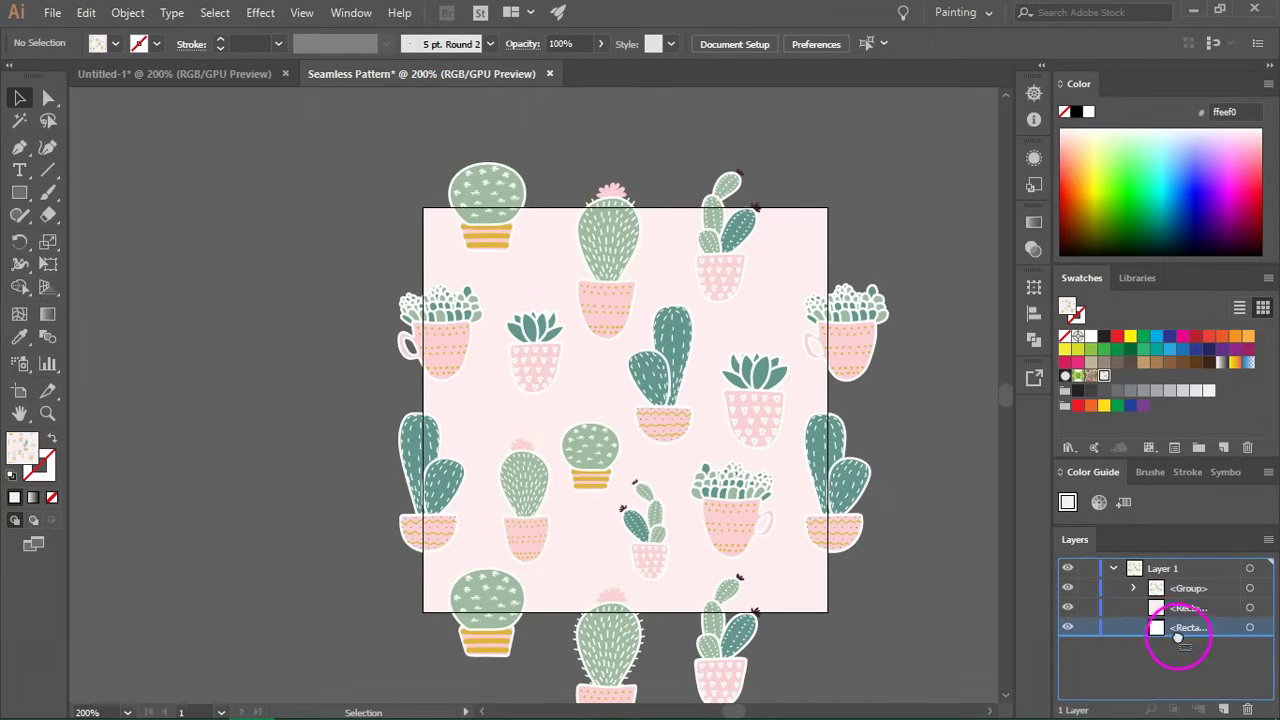
pyautogui.click(1249, 709)
pyautogui.click(1157, 606)
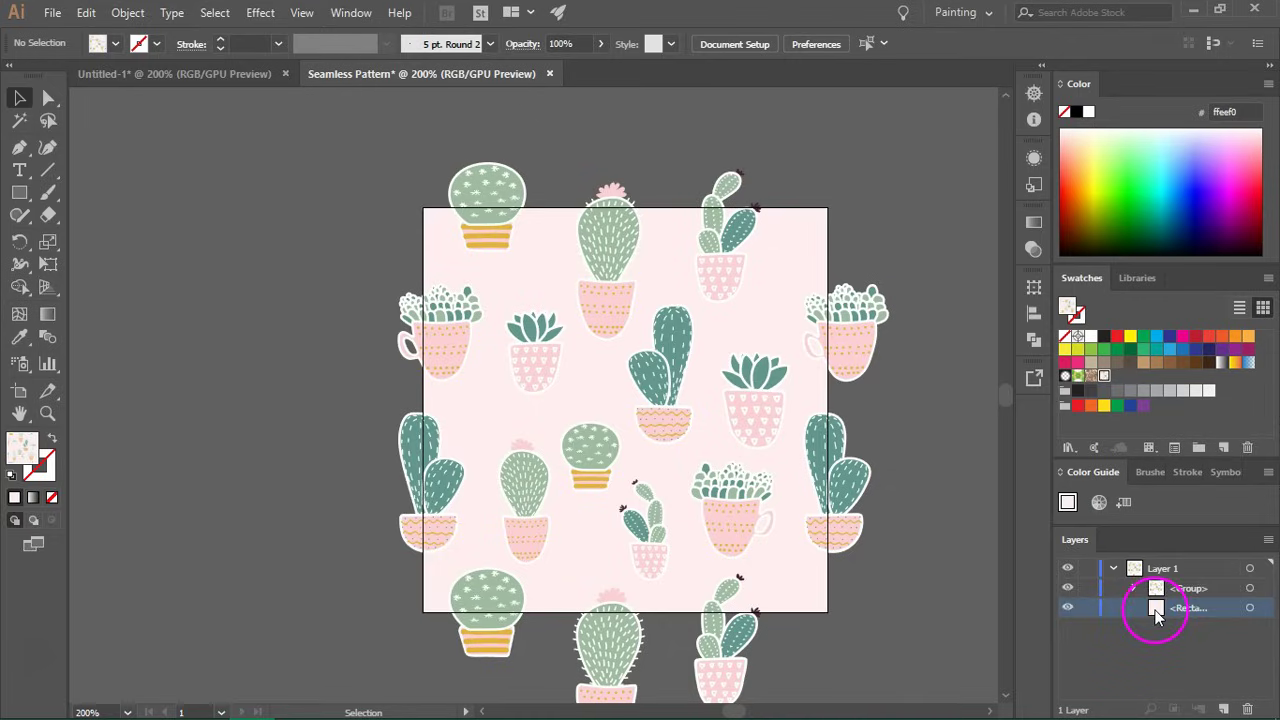
pyautogui.moveTo(1161, 610); pyautogui.dragTo(1226, 707)
pyautogui.click(1177, 604)
pyautogui.moveTo(1177, 600); pyautogui.dragTo(1181, 585)
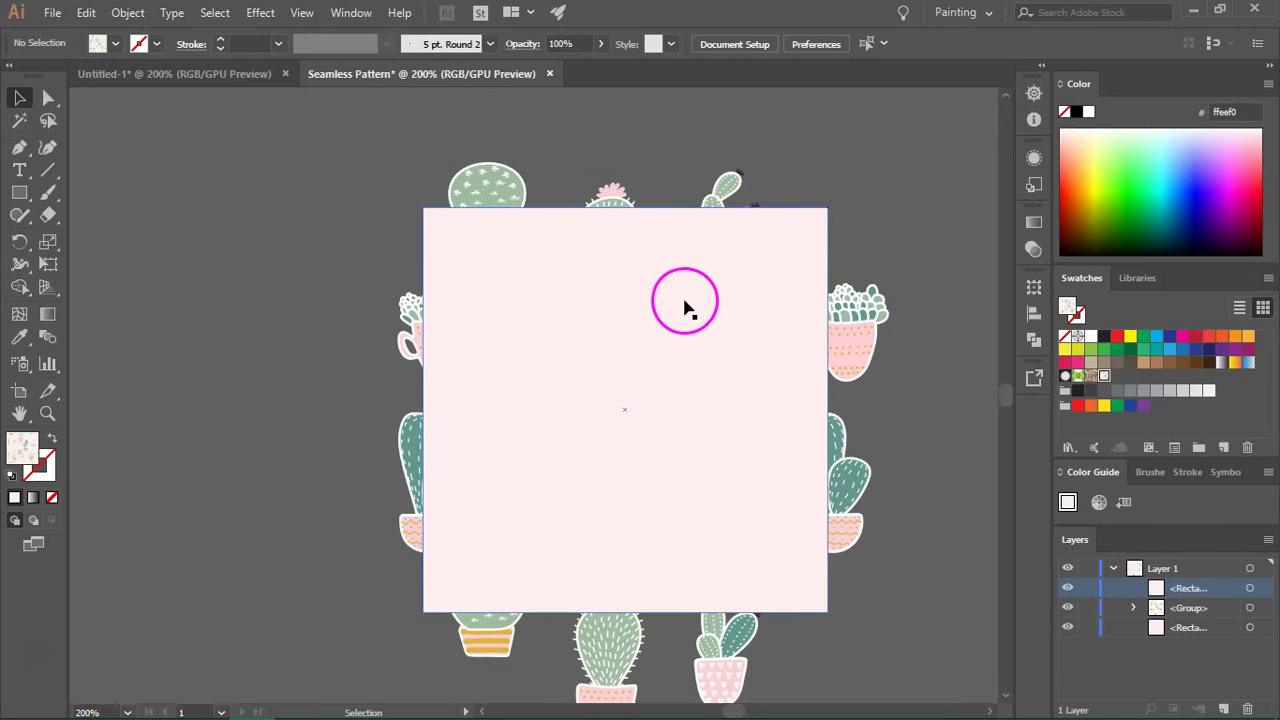
# Select the top pink square with the cactus group and apply Pathfinder Crop.
pyautogui.click(679, 267)
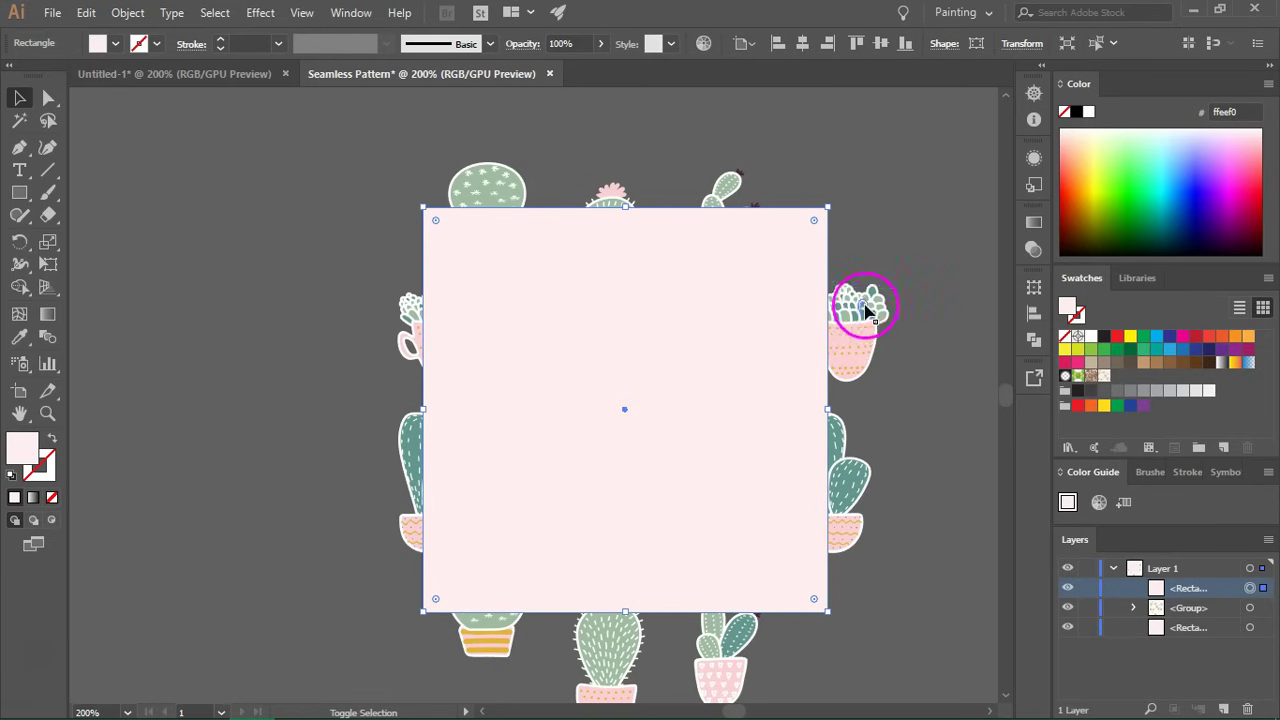
pyautogui.keyDown('shift'); pyautogui.click(880, 333); pyautogui.keyUp('shift')
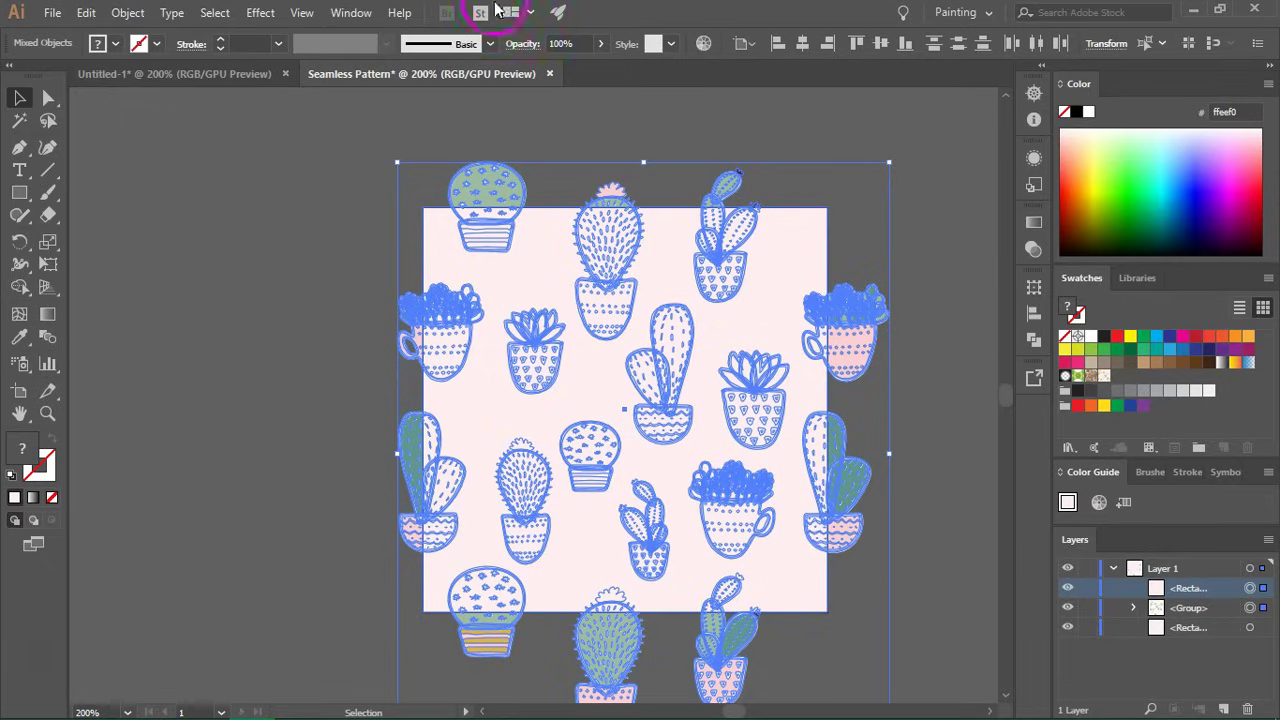
pyautogui.click(352, 13)
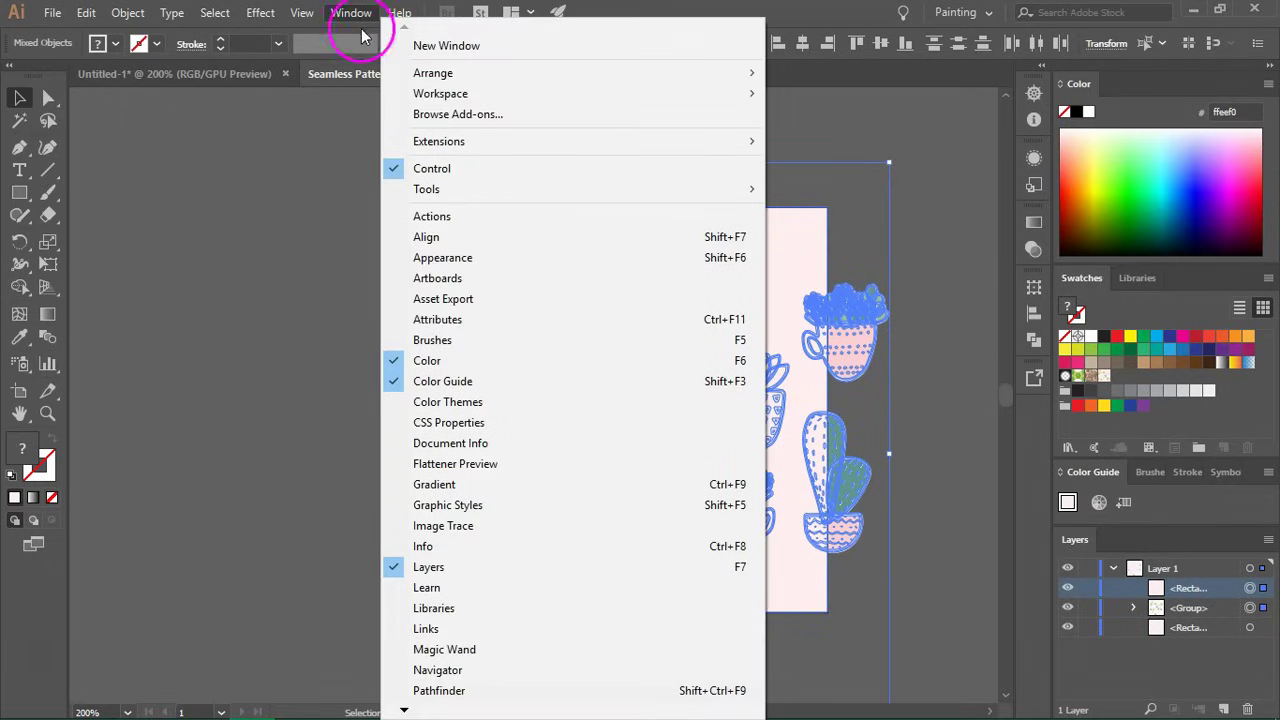
pyautogui.click(446, 692)
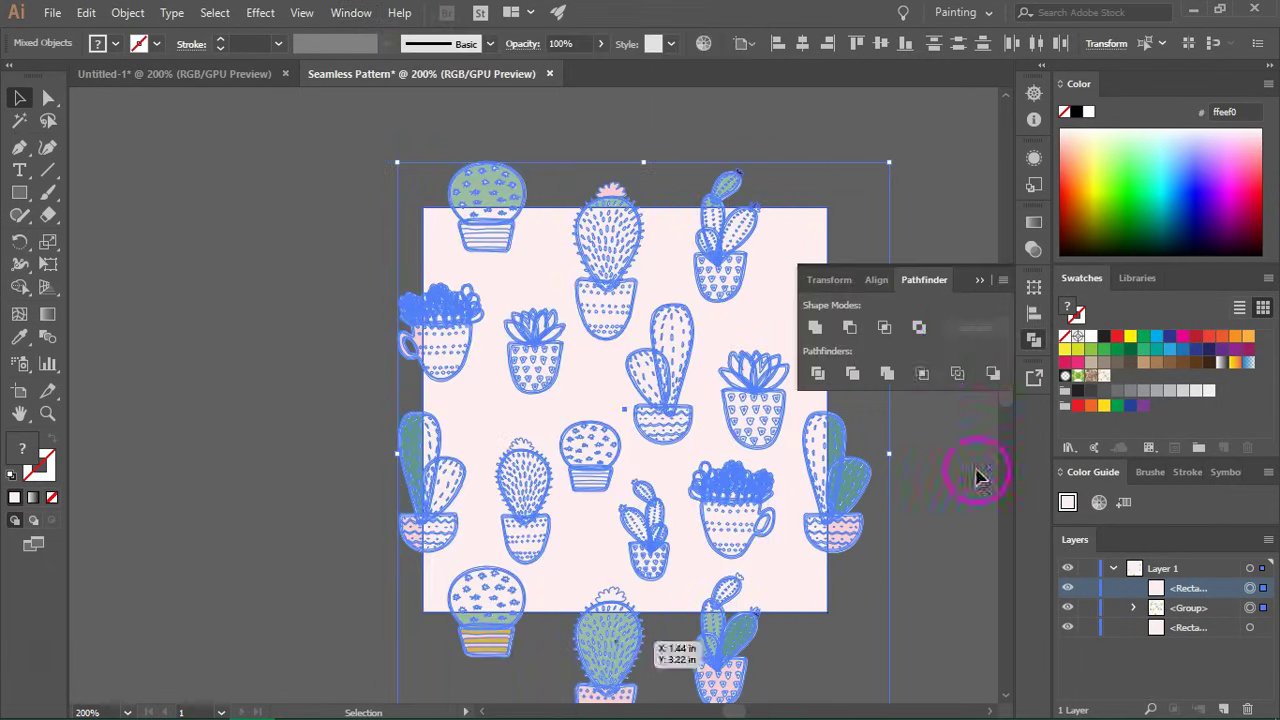
pyautogui.click(921, 373)
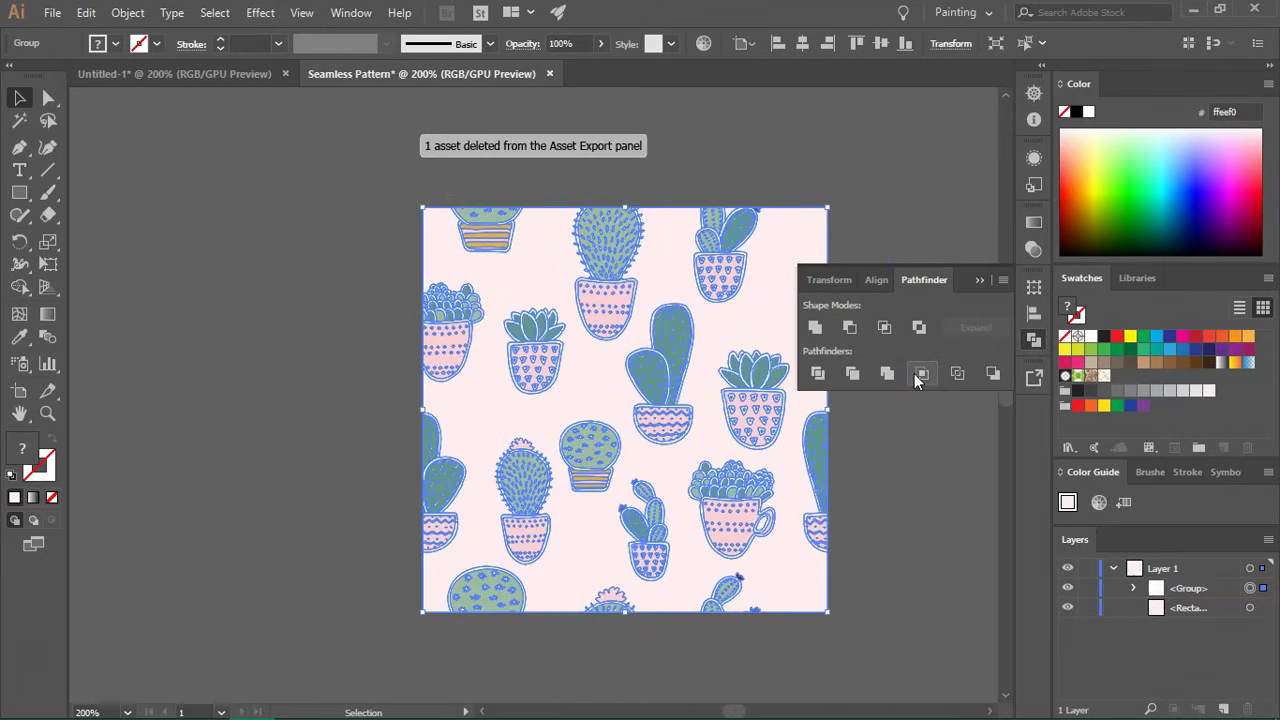
pyautogui.click(1036, 360)
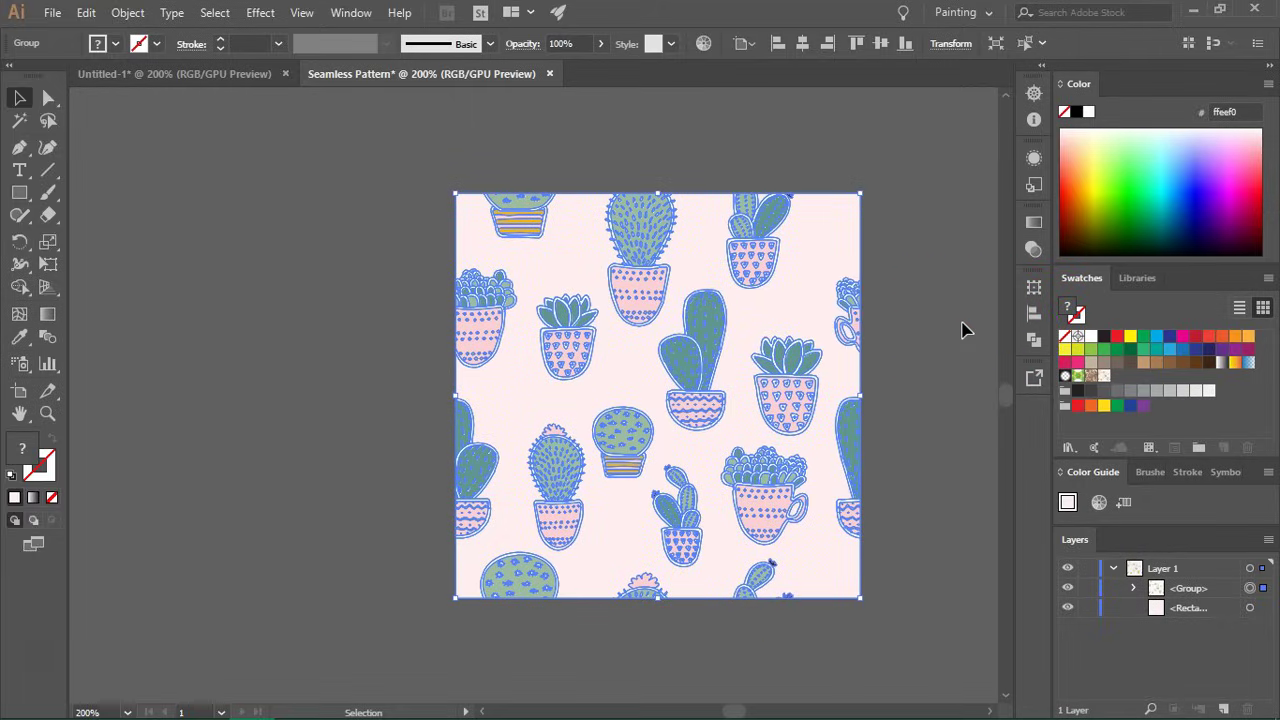
# Hide the pink background rectangle in the Layers panel.
pyautogui.click(893, 298)
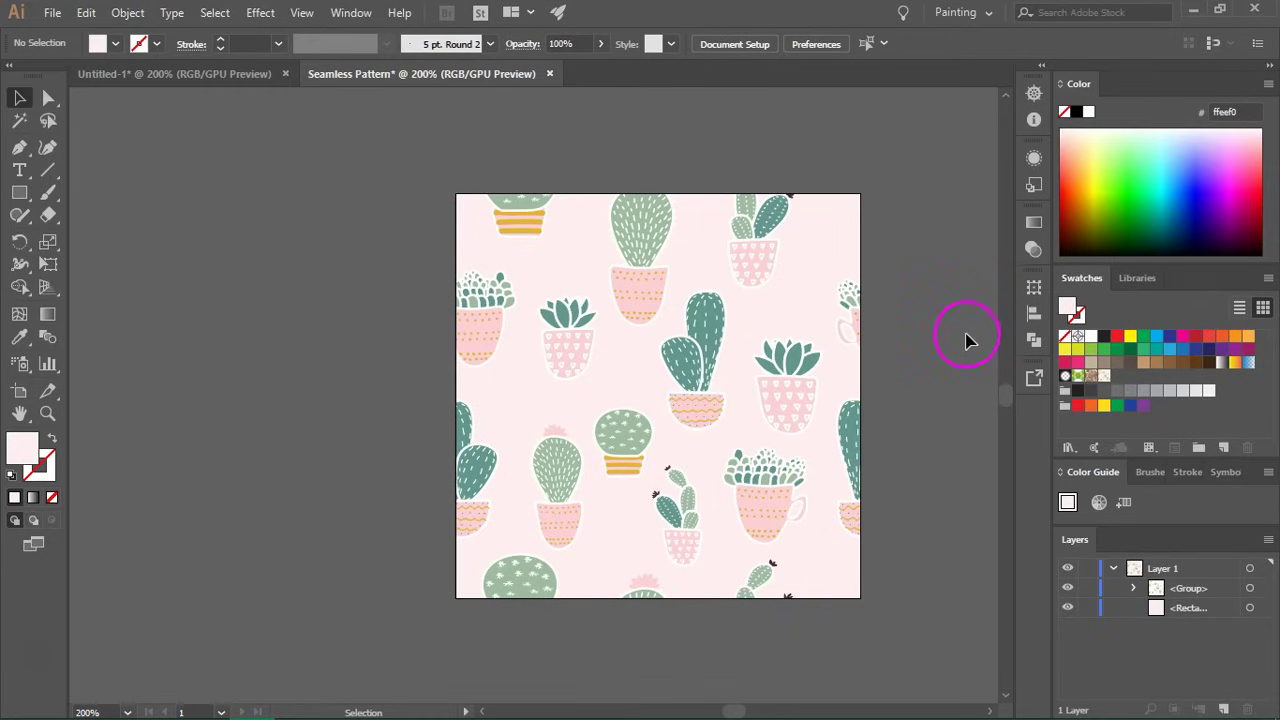
pyautogui.click(1068, 608)
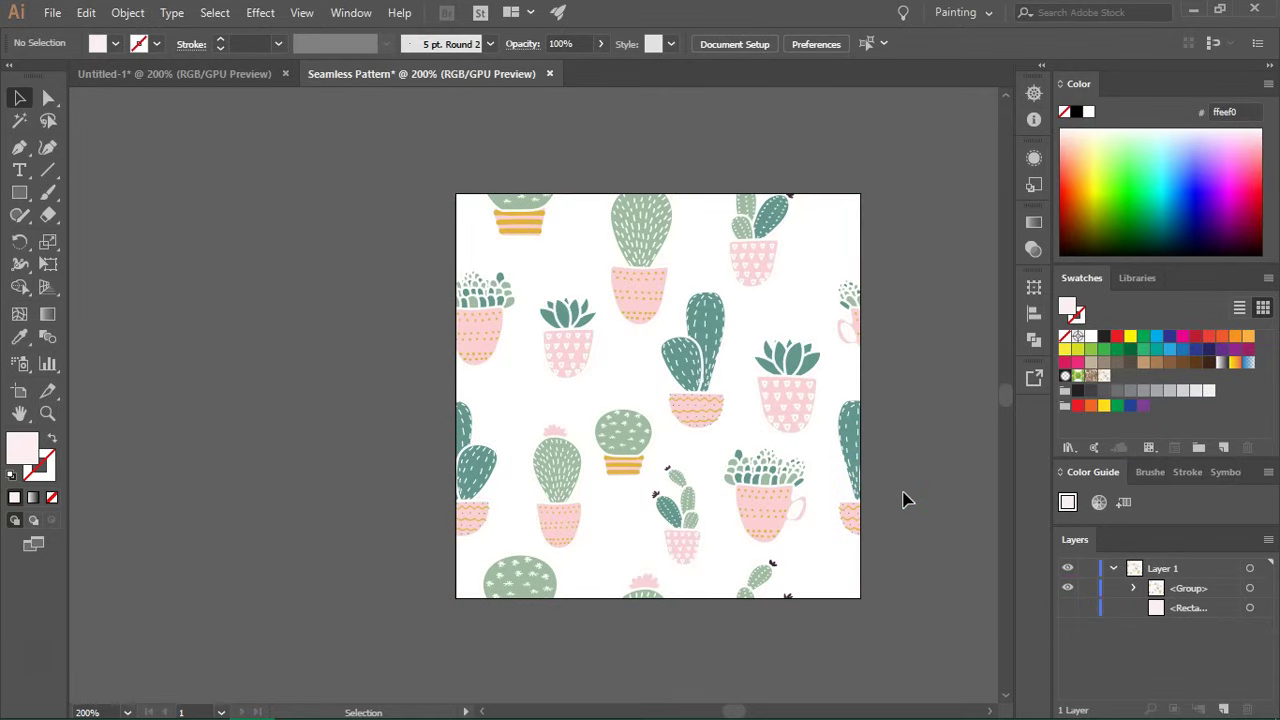
pyautogui.click(949, 417)
# Add the transparent cactus group to the Swatches panel as another pattern swatch.
pyautogui.click(690, 370)
pyautogui.moveTo(690, 372); pyautogui.dragTo(1126, 380)
pyautogui.click(329, 166)
pyautogui.scroll(-5, 338, 165)
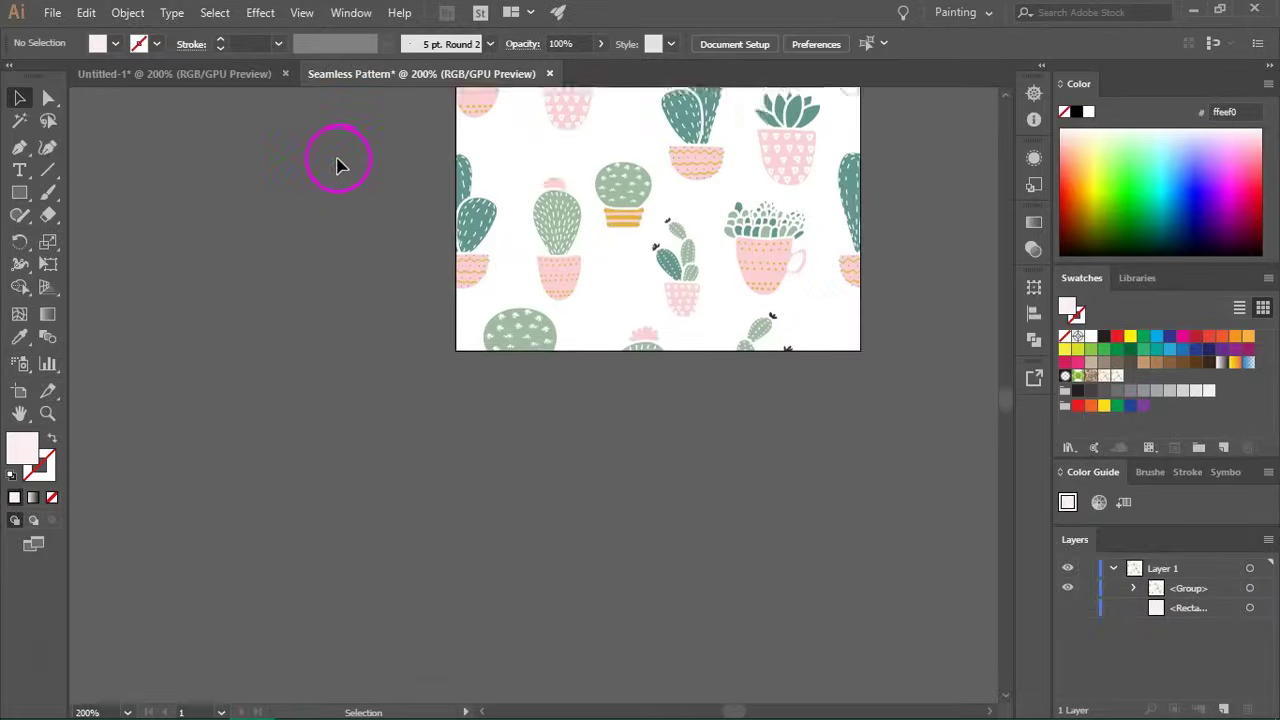
pyautogui.scroll(-6, 338, 165)
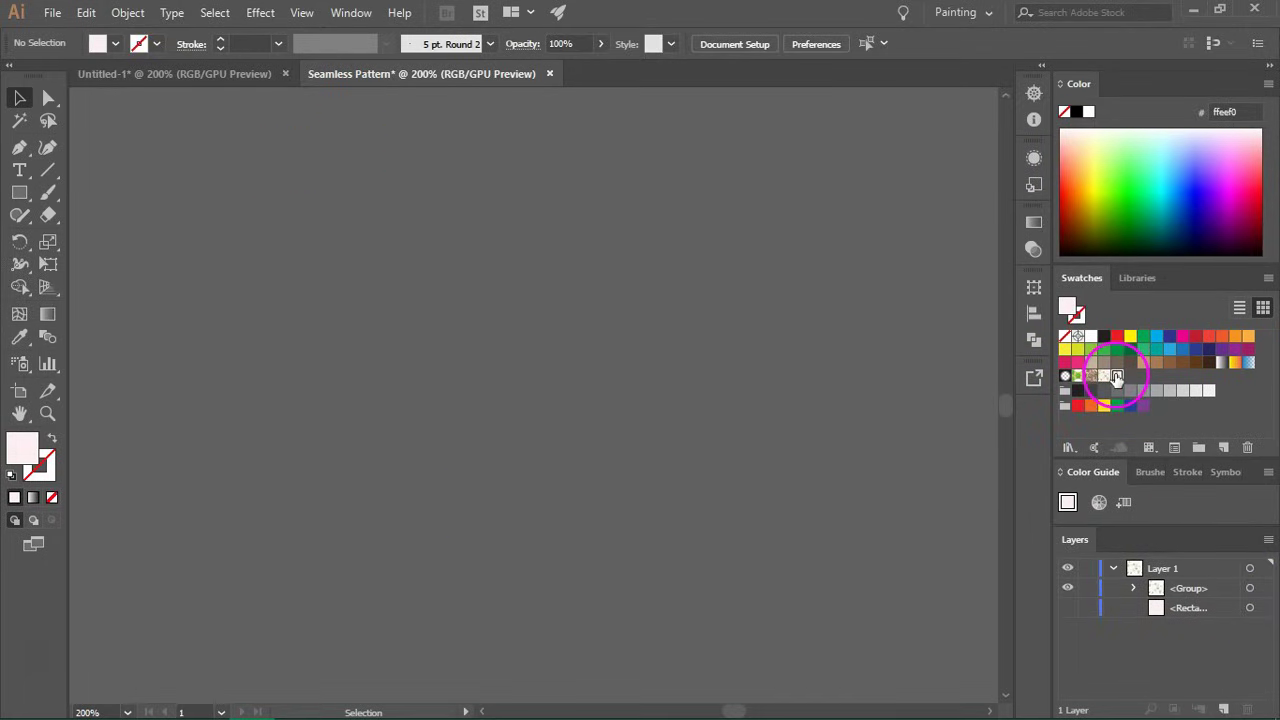
# Draw a large test rectangle, fill it with the pink cactus pattern, then switch to New Pattern Swatch 2.
pyautogui.click(1116, 376)
pyautogui.click(19, 192)
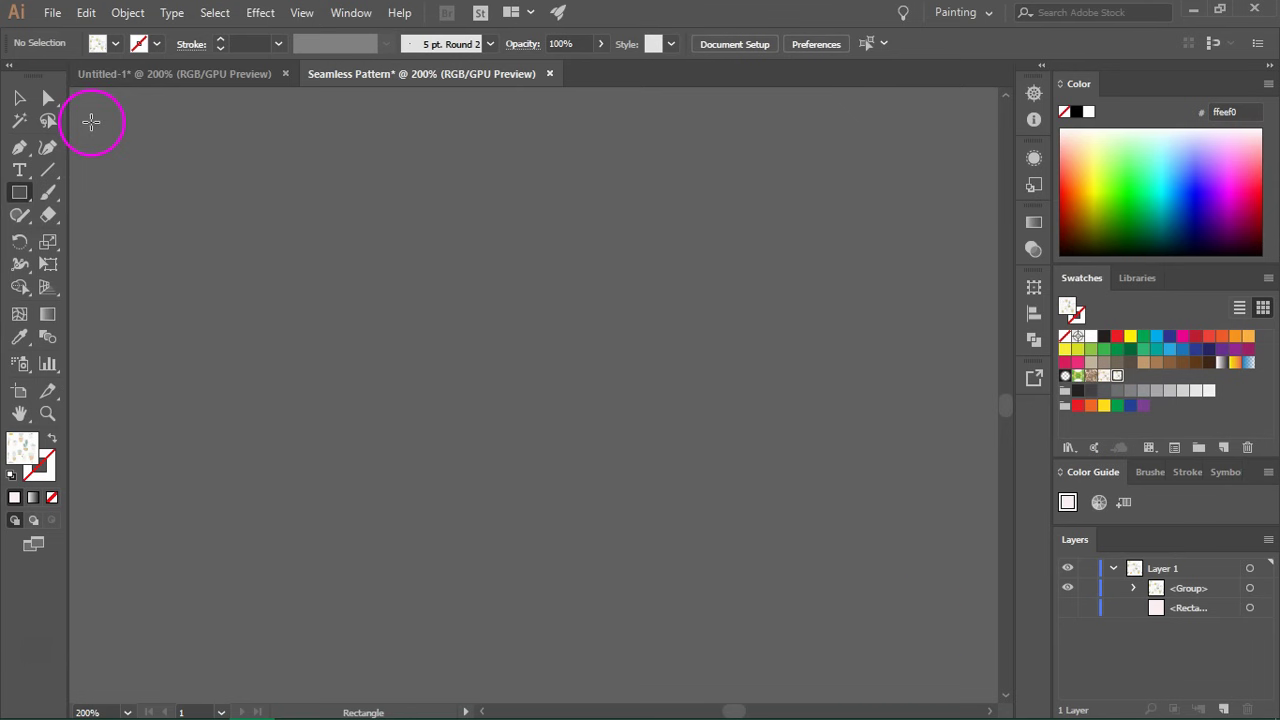
pyautogui.moveTo(91, 122); pyautogui.dragTo(934, 634)
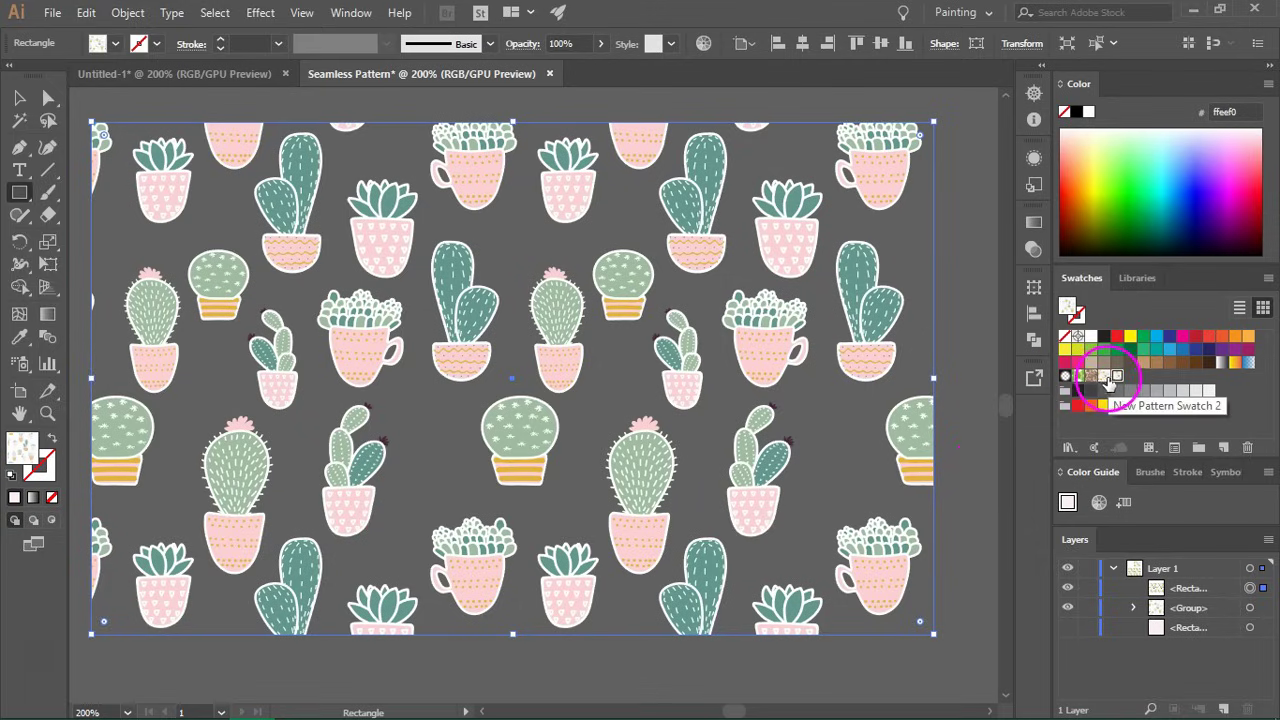
pyautogui.click(1104, 378)
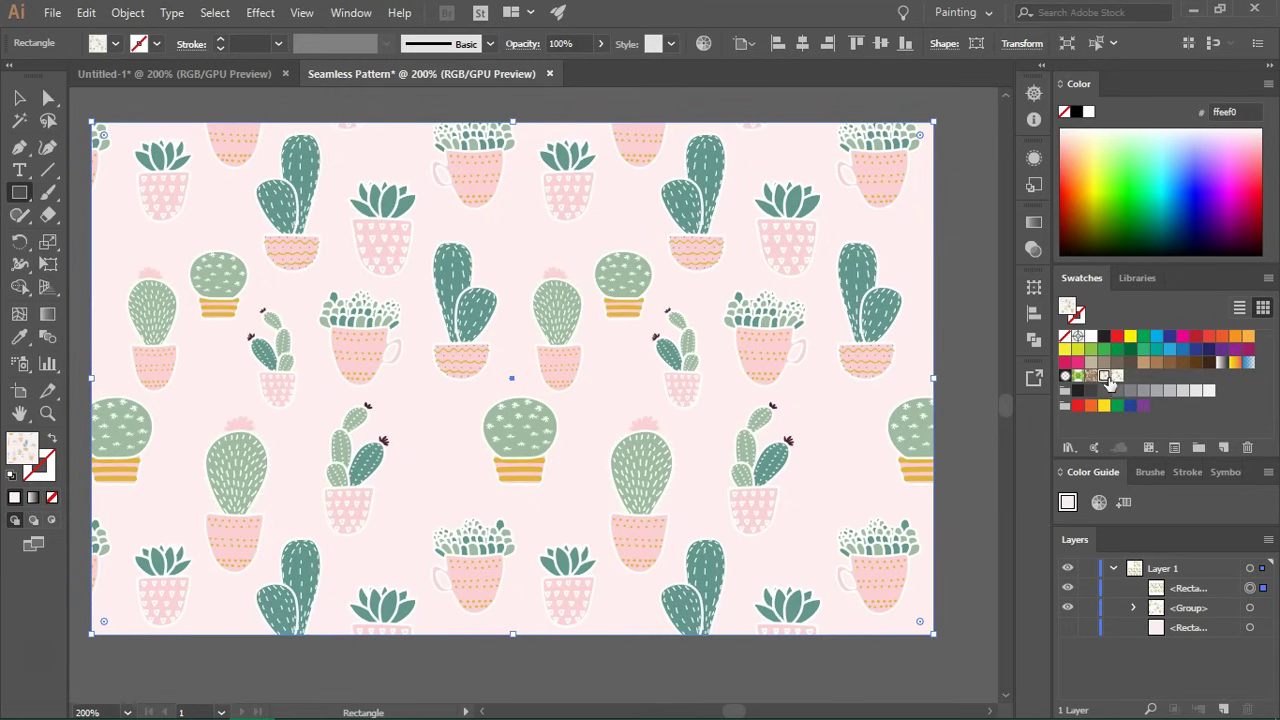
pyautogui.click(1117, 377)
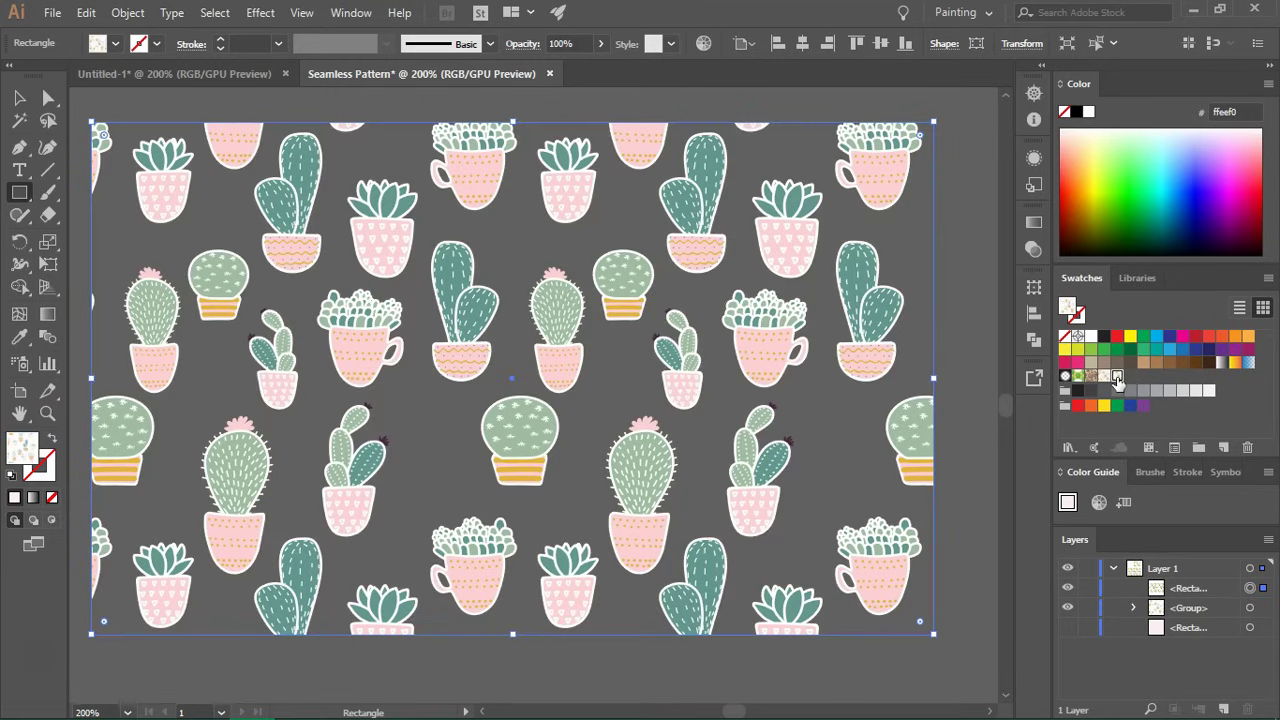